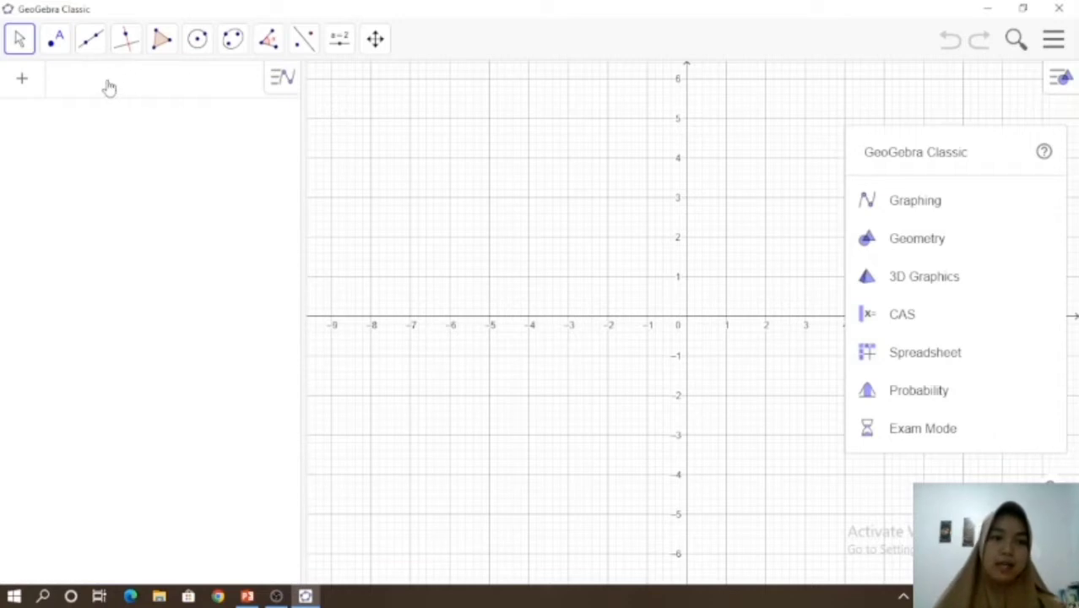
pyautogui.click(109, 88)
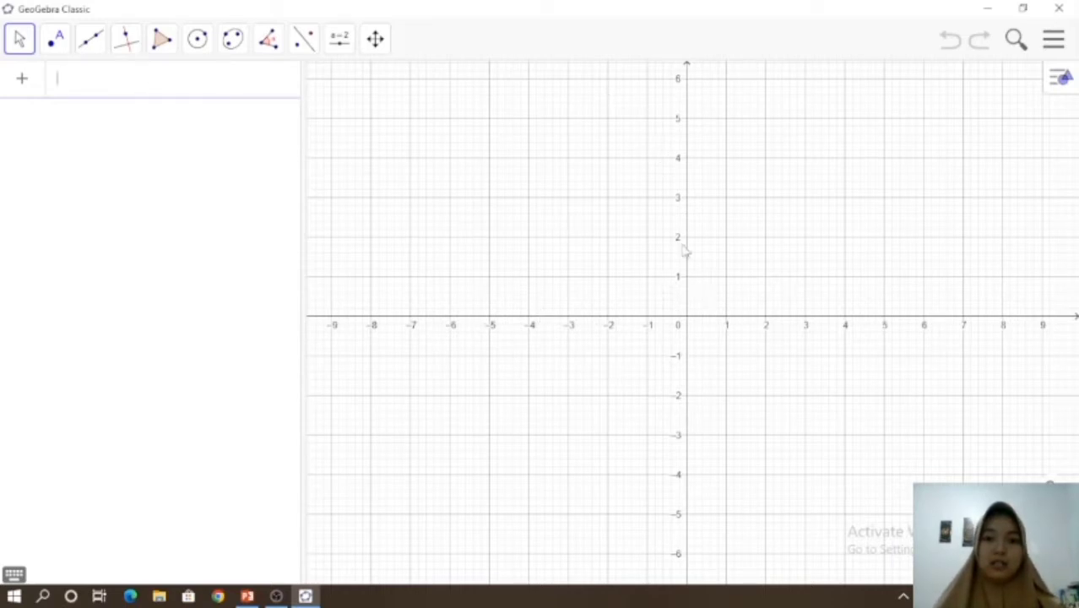
pyautogui.click(1064, 80)
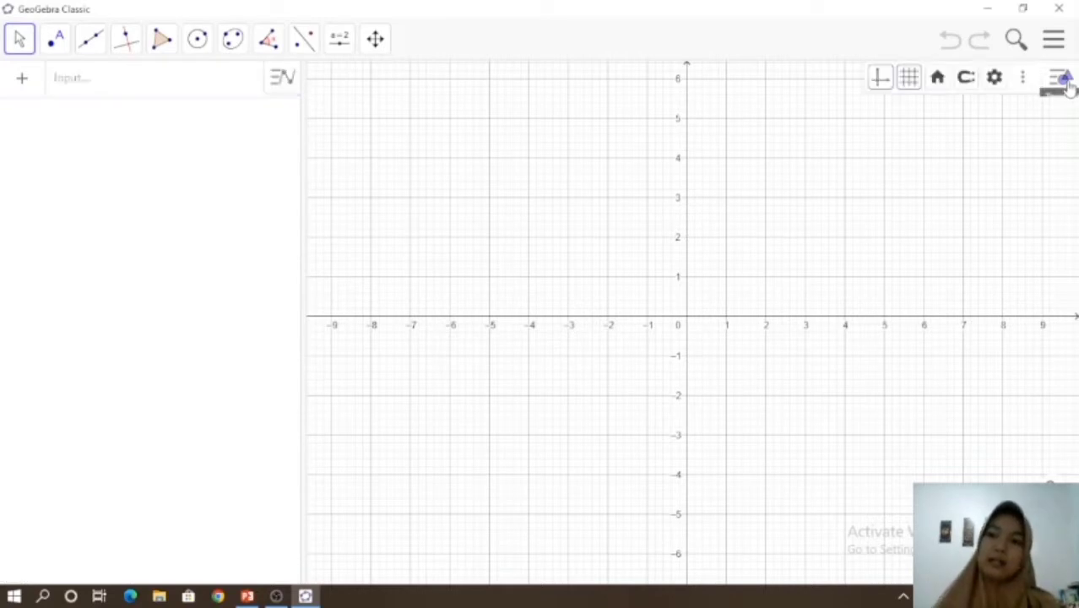
pyautogui.click(1024, 78)
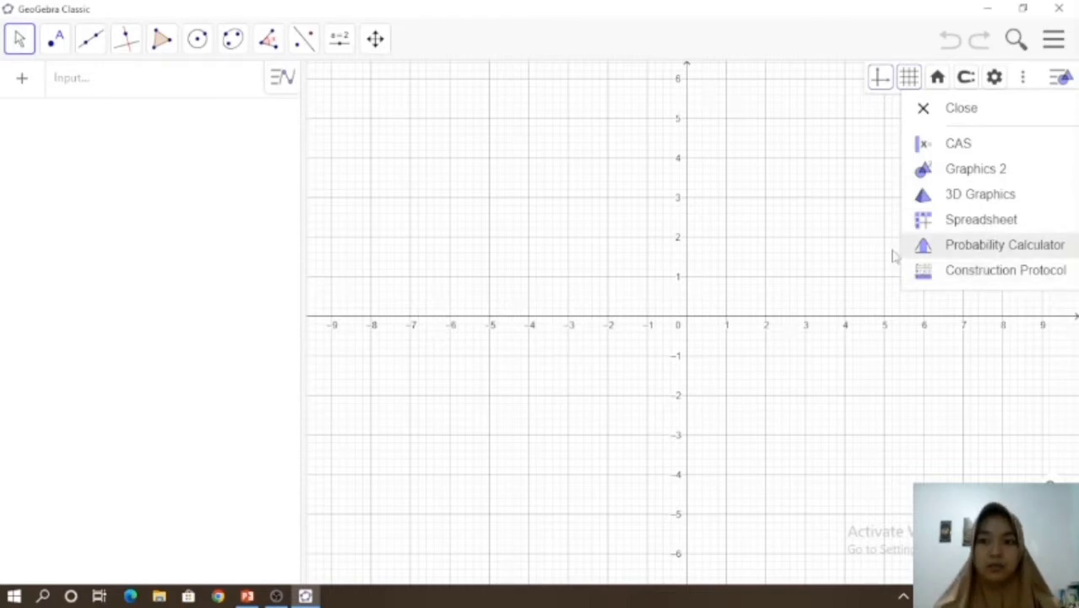
pyautogui.click(954, 106)
pyautogui.moveTo(861, 100); pyautogui.dragTo(889, 215)
pyautogui.moveTo(827, 202); pyautogui.dragTo(806, 132)
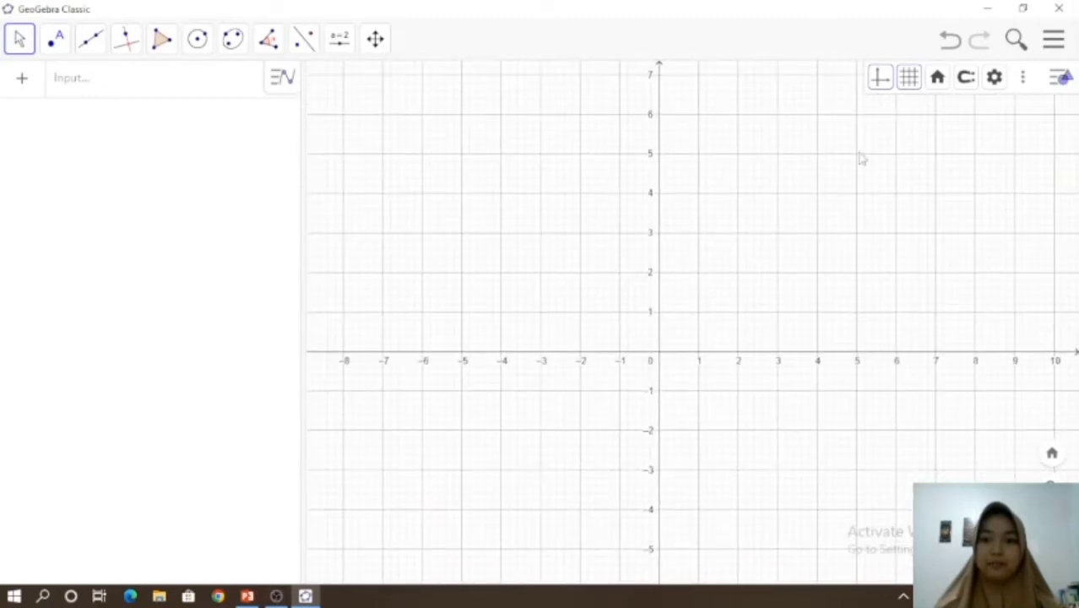
pyautogui.scroll(6, 693, 320)
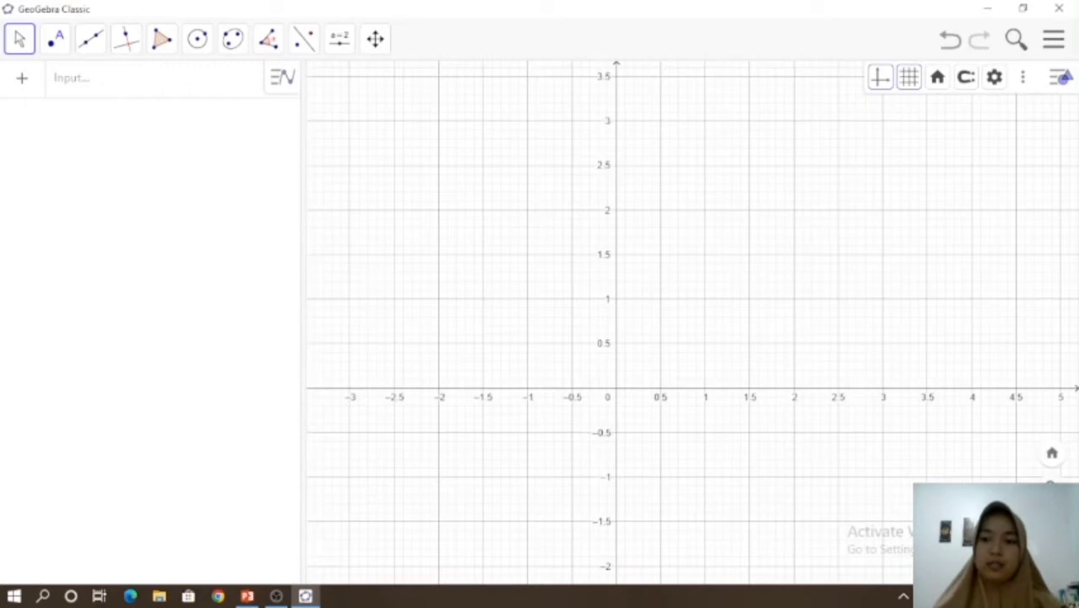
pyautogui.scroll(-6, 694, 320)
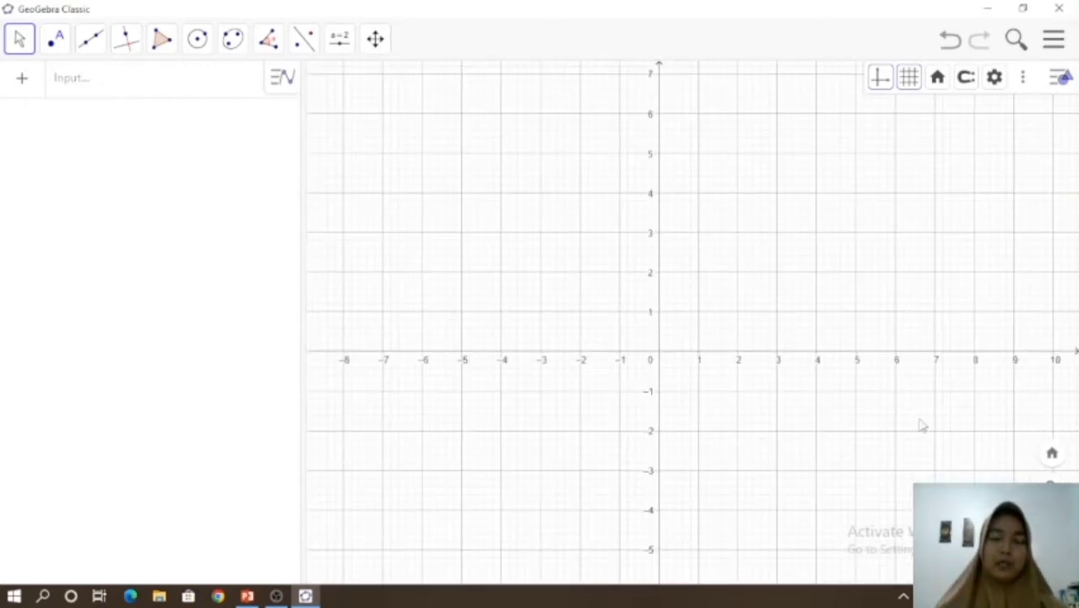
pyautogui.scroll(1, 923, 426)
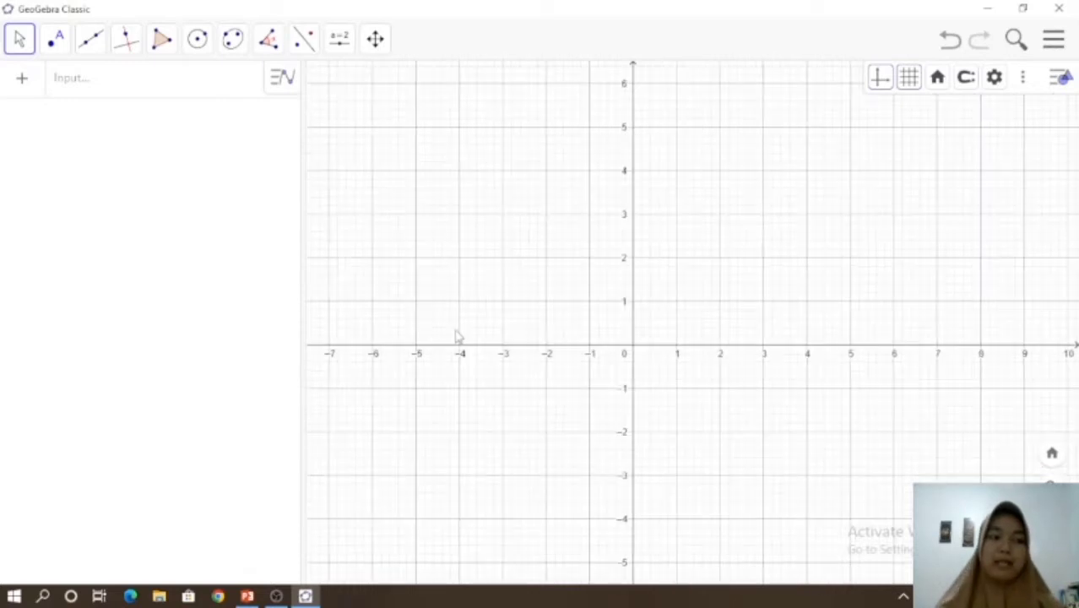
# Step: Define the objective function f(x, y) = 400x + 800y as an algebra entry
pyautogui.click(184, 92)
pyautogui.write('f(x, y) ')
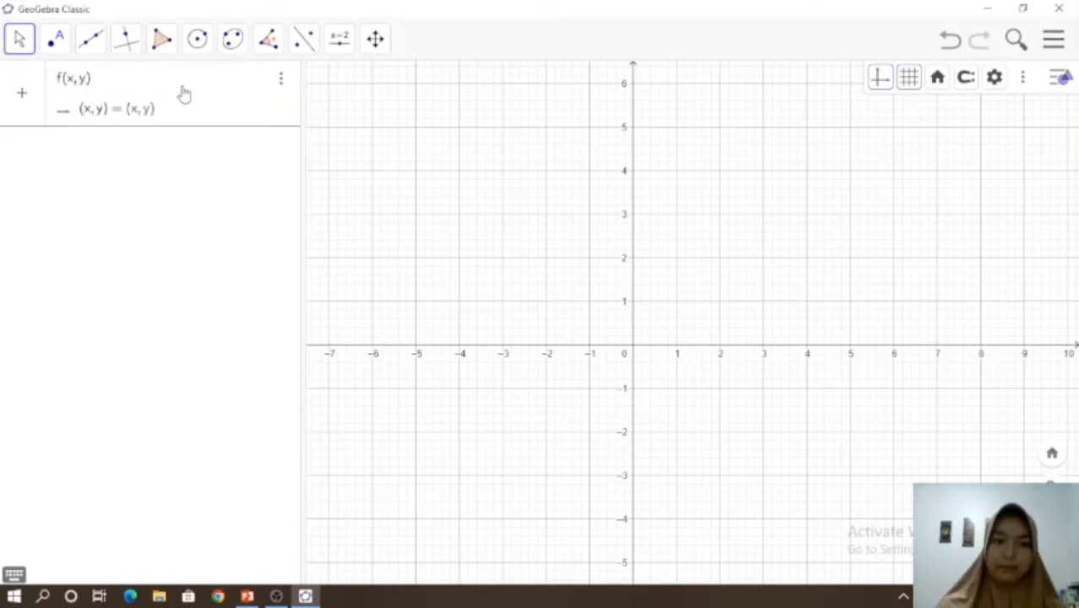
pyautogui.write('= ')
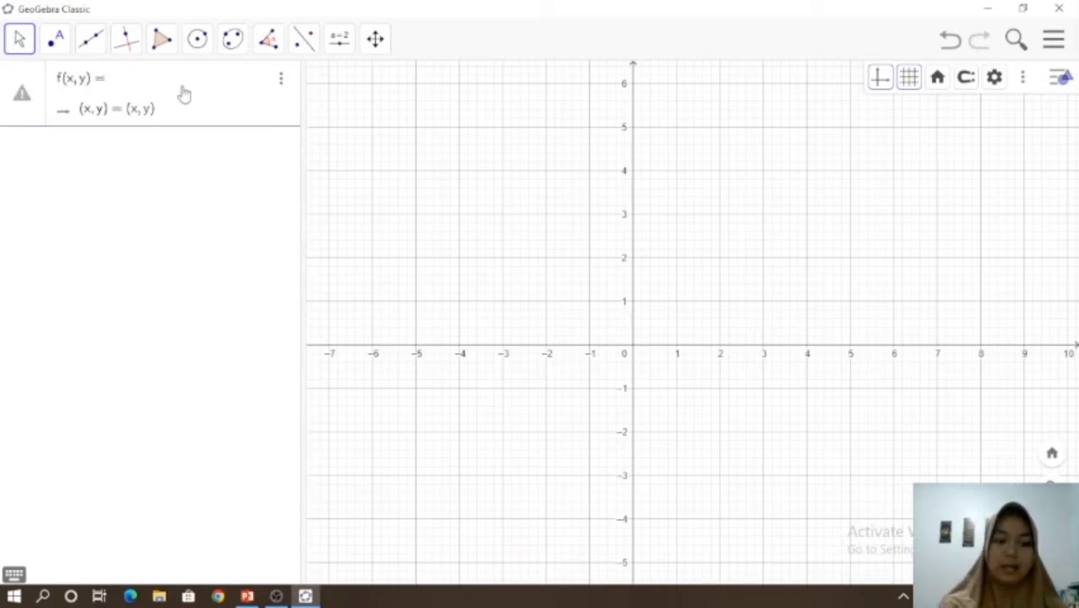
pyautogui.write('400 x + 8')
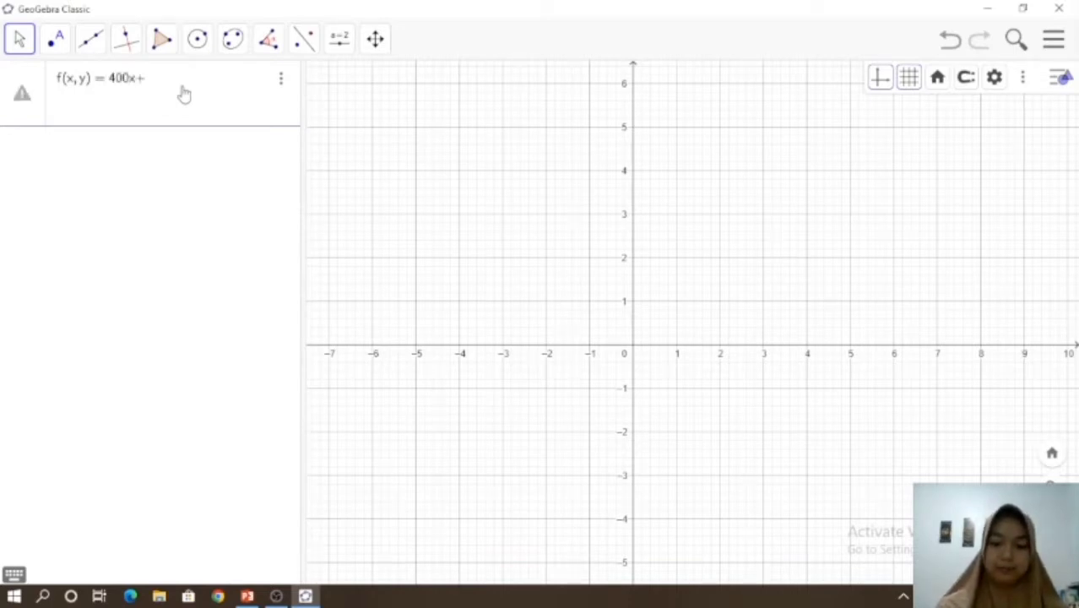
pyautogui.write('00 y')
pyautogui.press('Return')
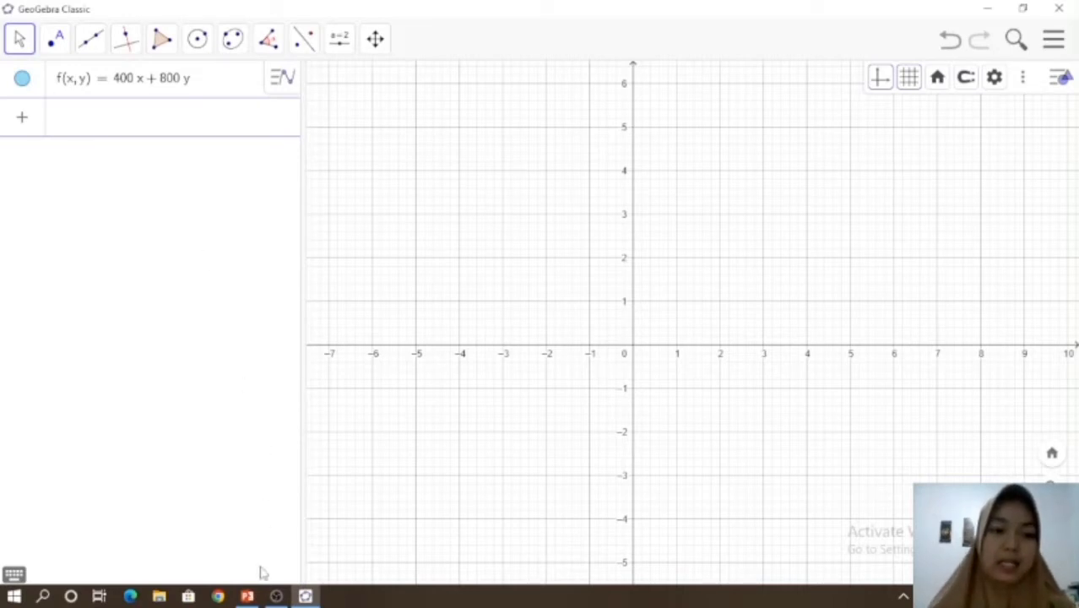
# Step: Check the mathematical model on the PowerPoint slide, return to GeoGebra and graph the first constraint line 5x + 10y = 20
pyautogui.click(253, 596)
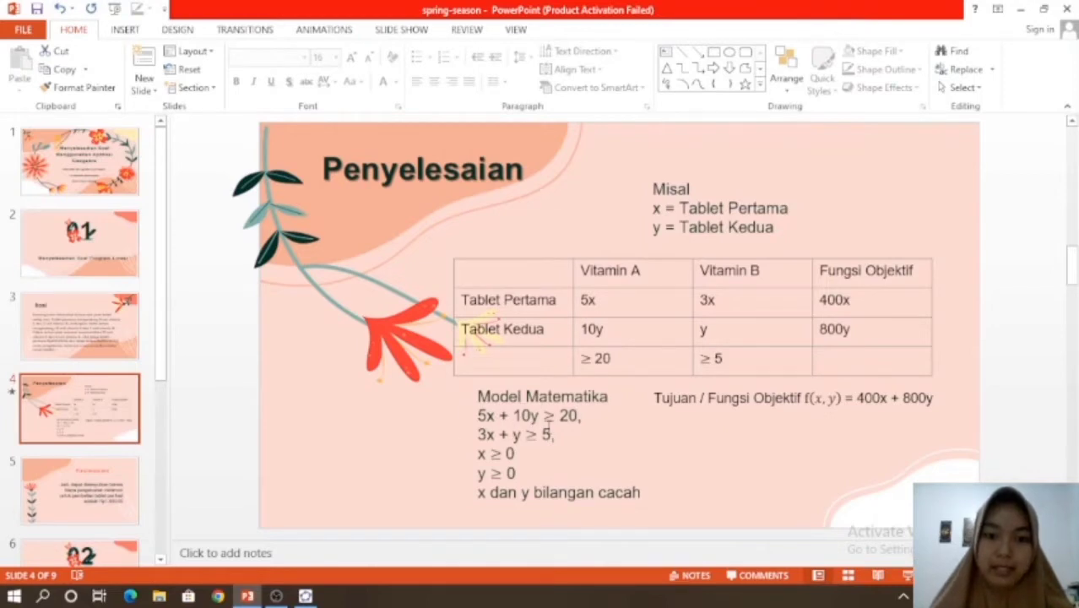
pyautogui.click(306, 596)
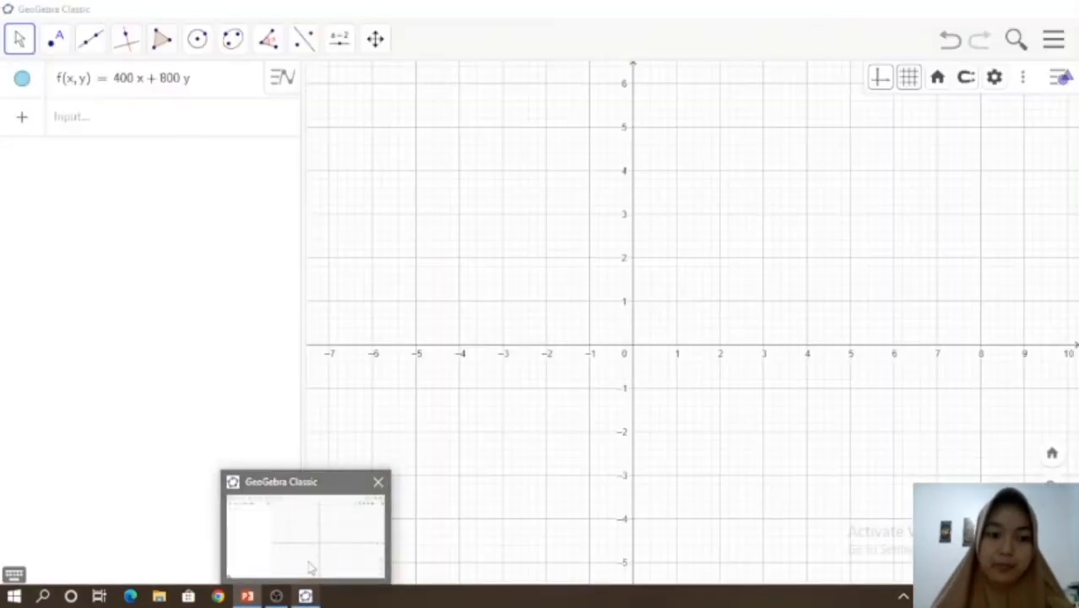
pyautogui.click(119, 124)
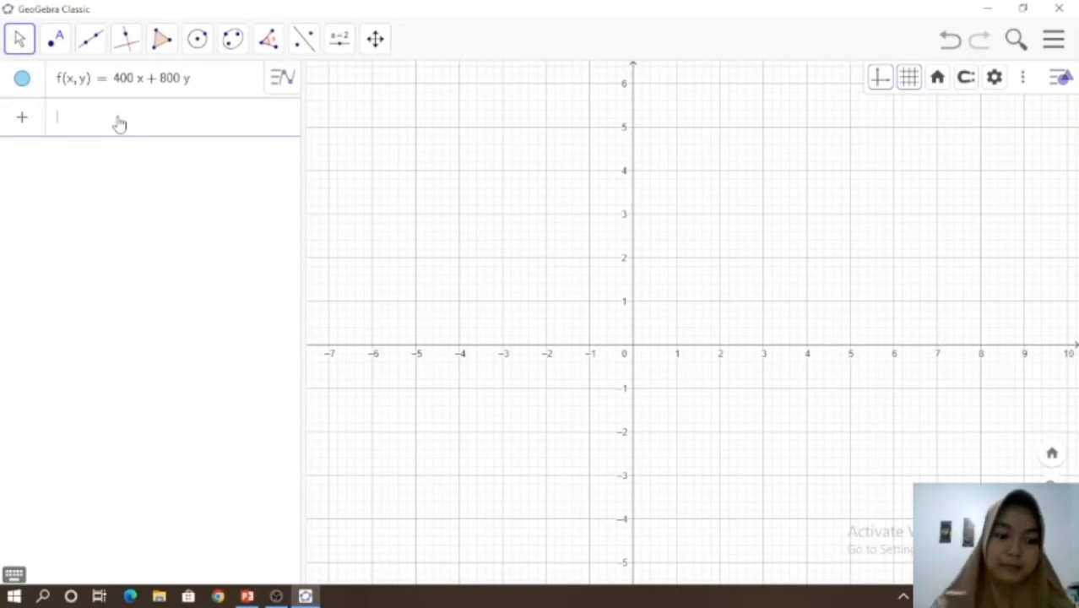
pyautogui.write('5 x + ')
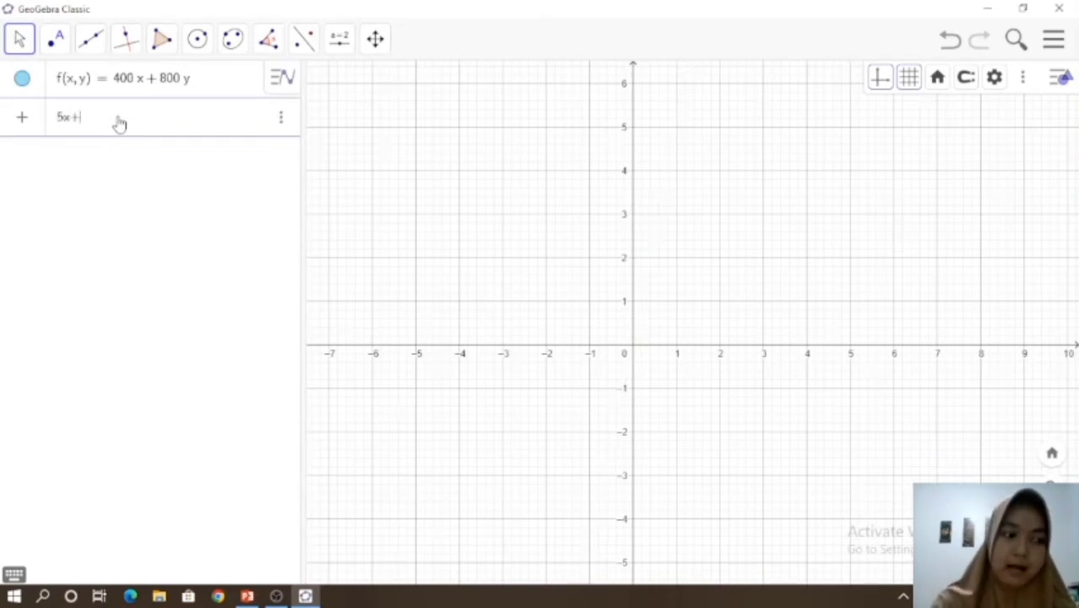
pyautogui.write('10')
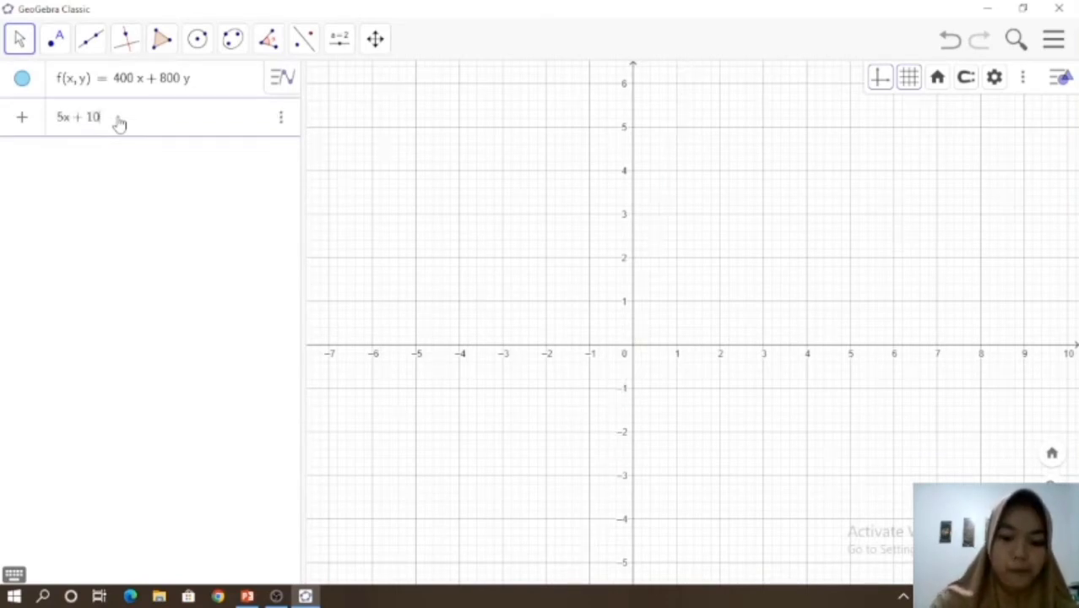
pyautogui.write(' y = 20')
pyautogui.press('Return')
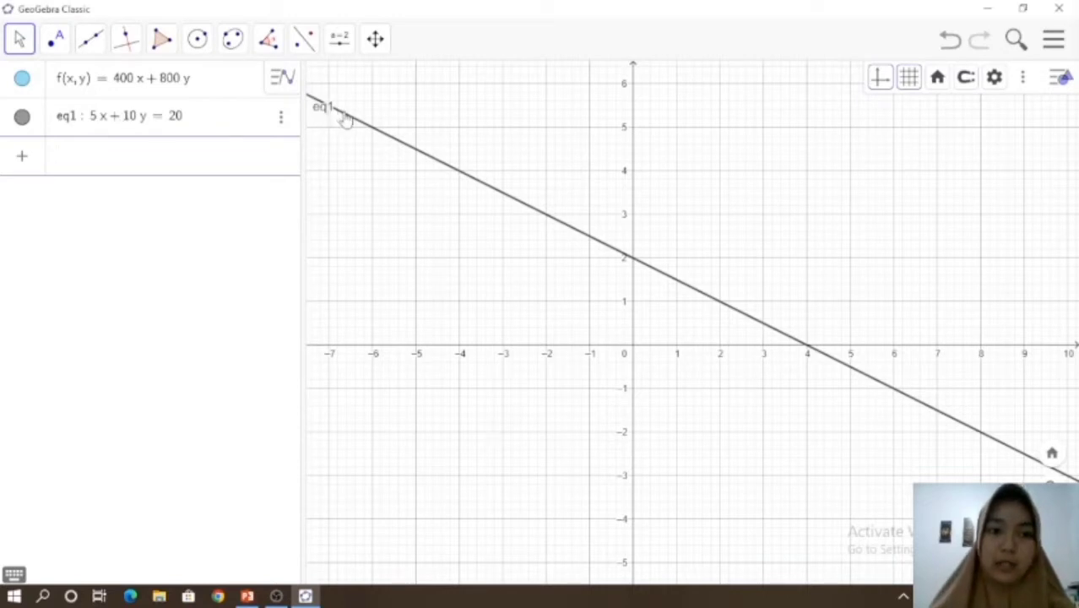
# Step: Graph the second constraint line 3x + y = 5
pyautogui.write('3 ')
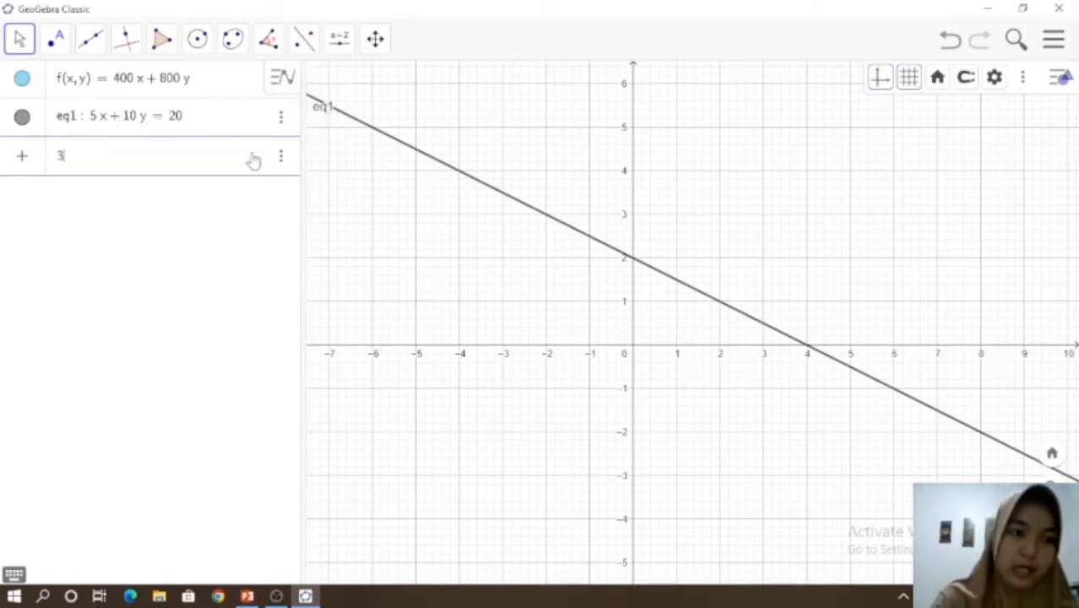
pyautogui.write('x + ')
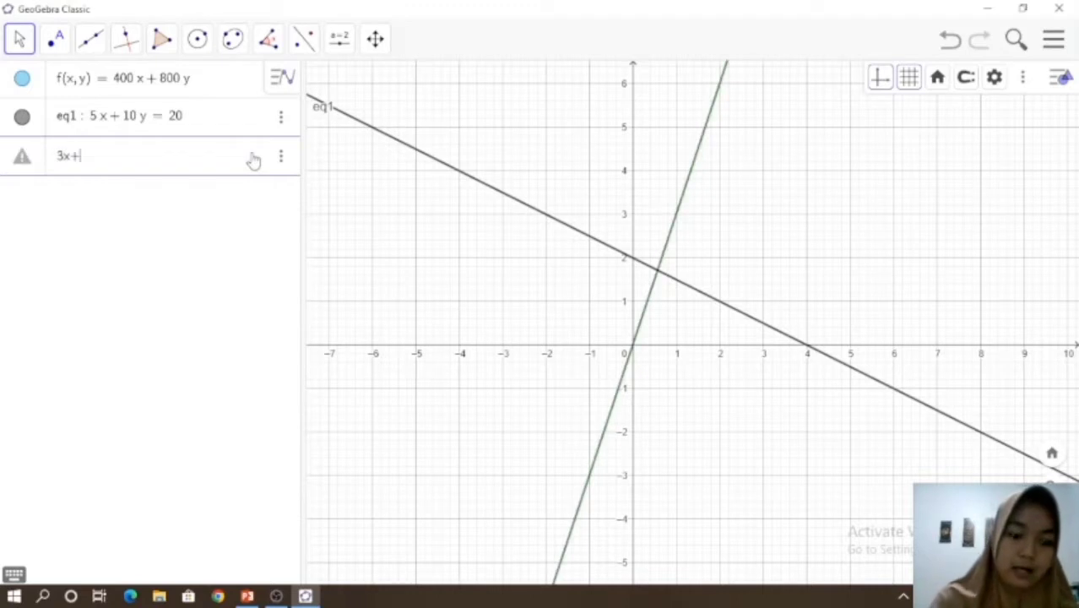
pyautogui.write('y = 5')
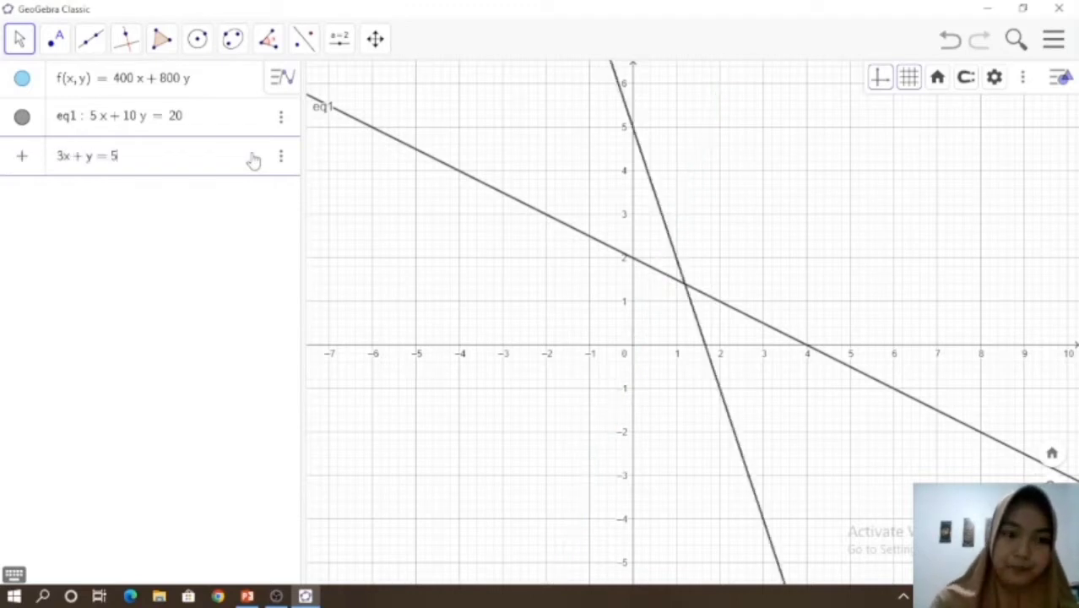
pyautogui.press('Return')
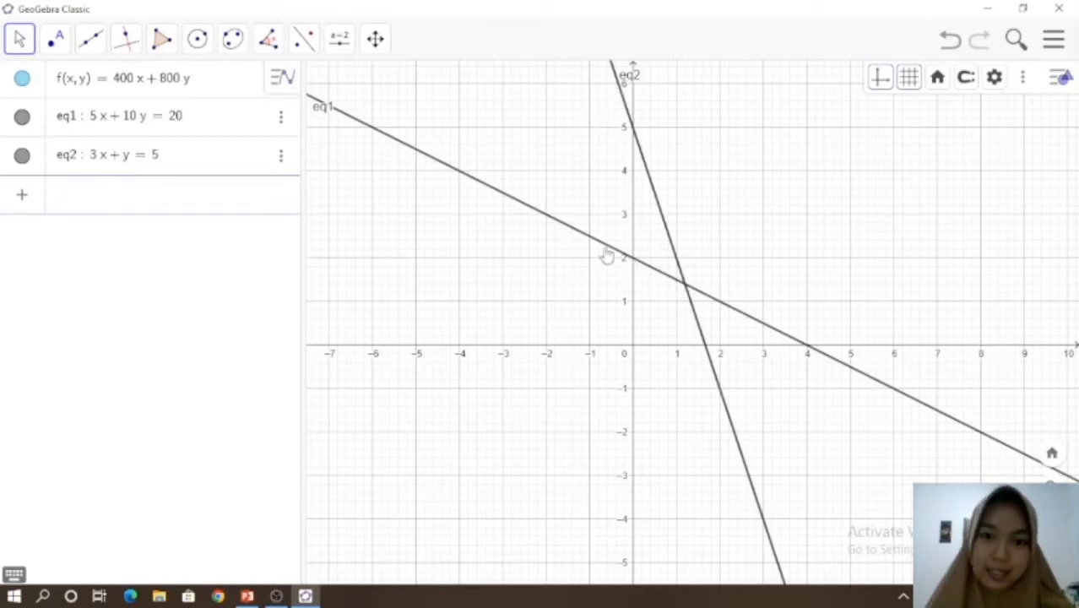
# Step: Set the label of the line 5x + 10y = 20 to Name & Value and move it just below the line
pyautogui.click(281, 119)
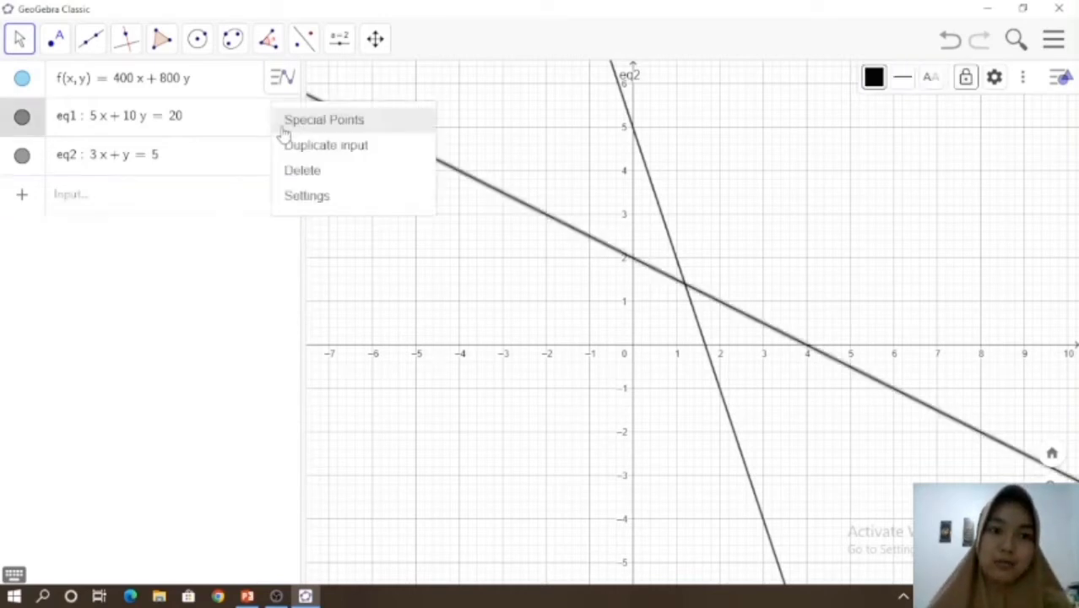
pyautogui.click(304, 196)
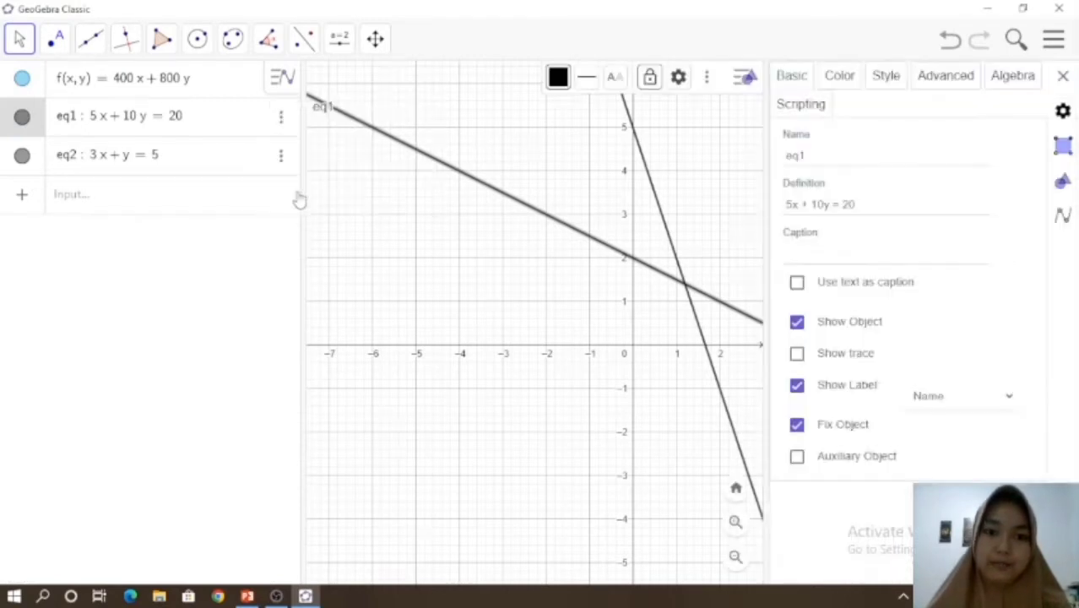
pyautogui.click(1007, 400)
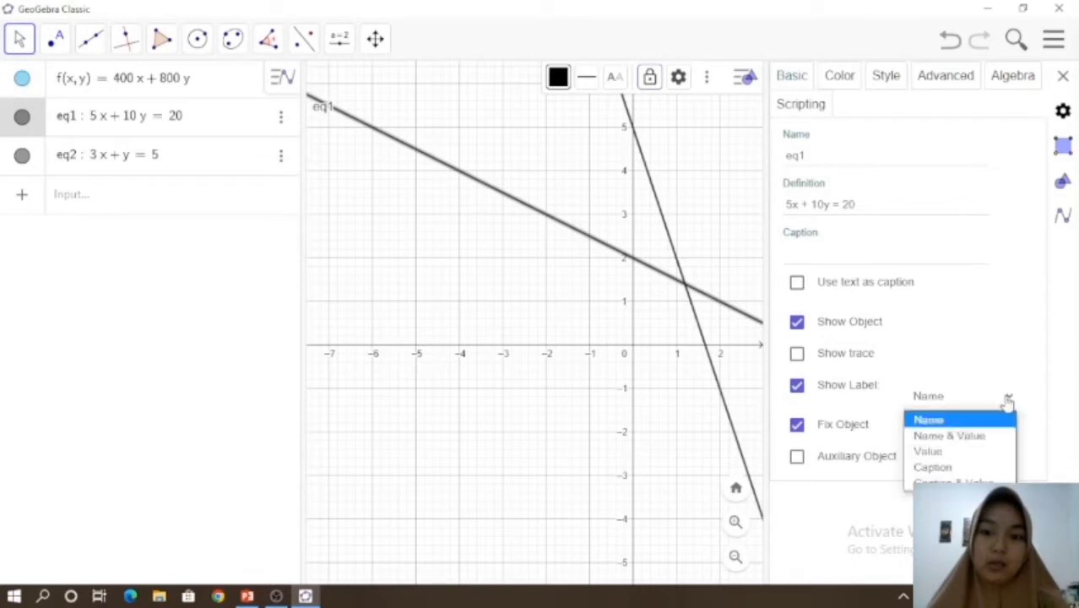
pyautogui.click(989, 435)
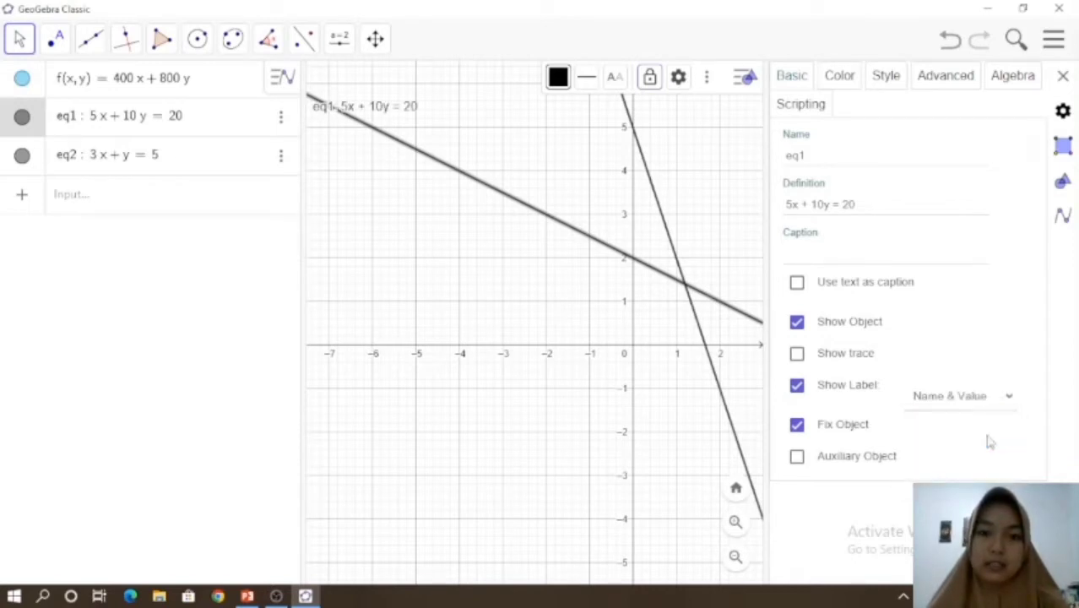
pyautogui.moveTo(408, 108); pyautogui.dragTo(401, 161)
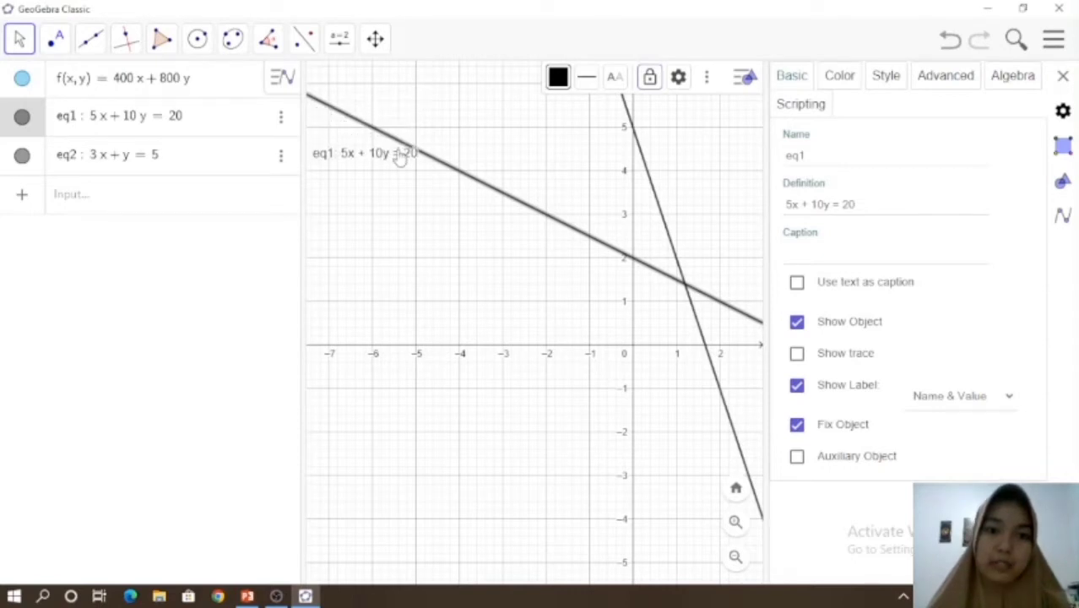
# Step: Colour the line 5x + 10y = 20 blue (#0000FF) and close its settings
pyautogui.click(838, 81)
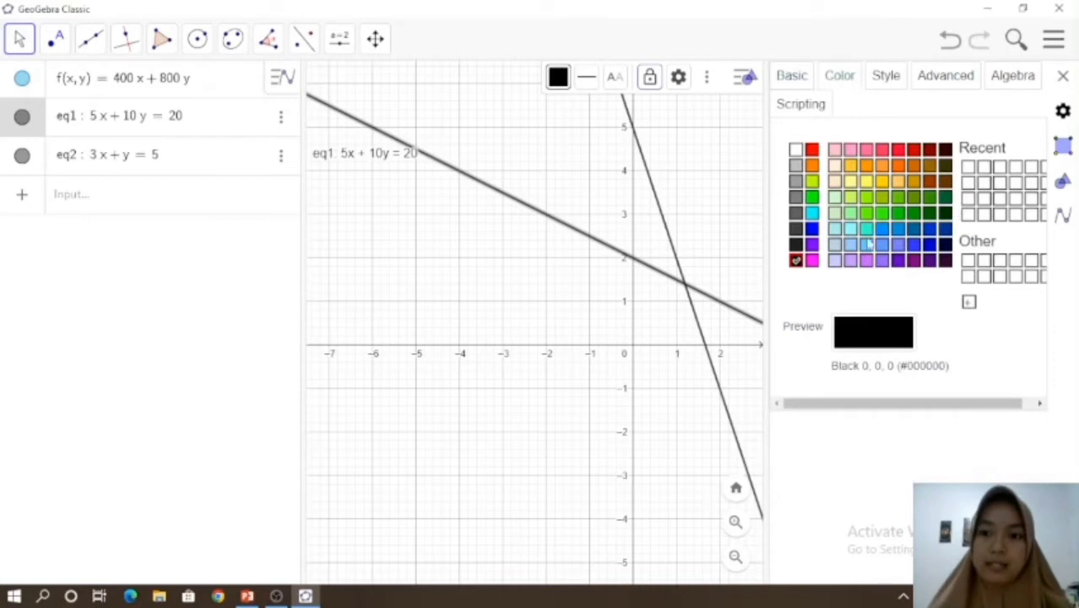
pyautogui.click(813, 229)
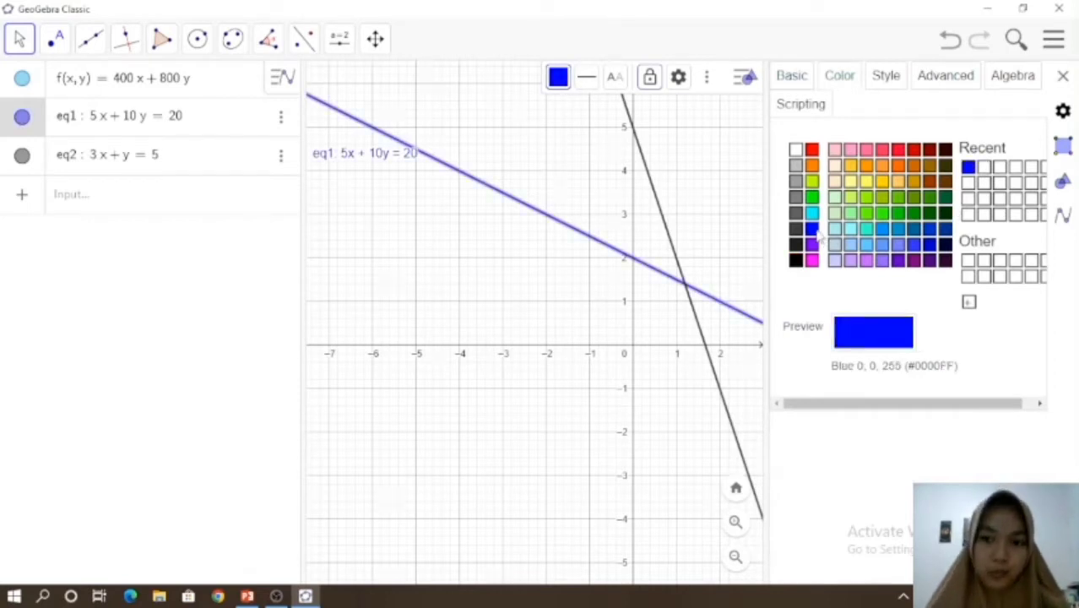
pyautogui.click(1063, 75)
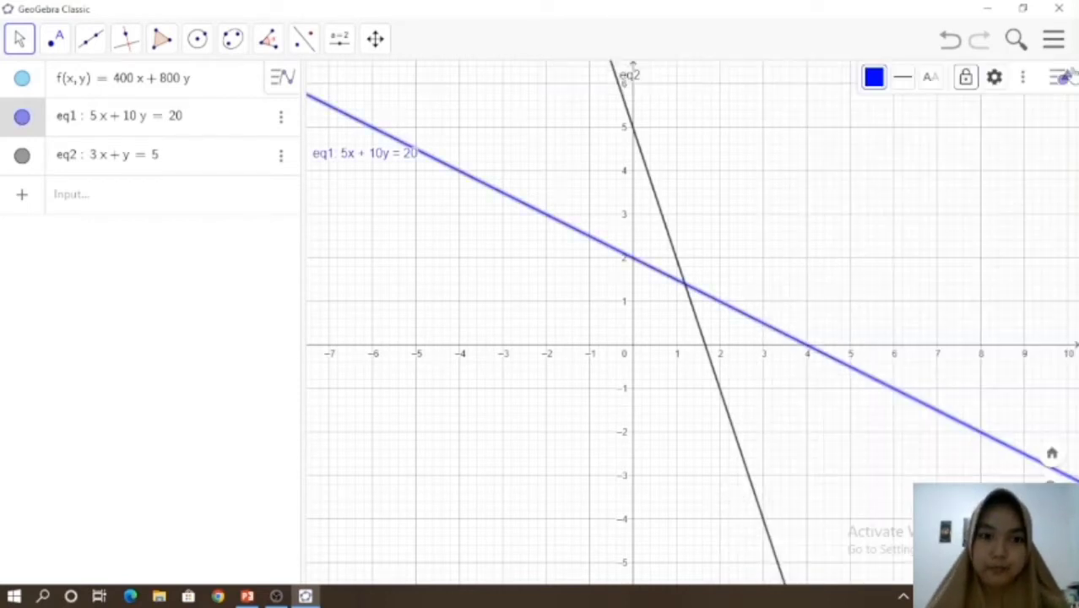
# Step: Set the label of the line 3x + y = 5 to Name & Value and colour the line blue
pyautogui.click(282, 160)
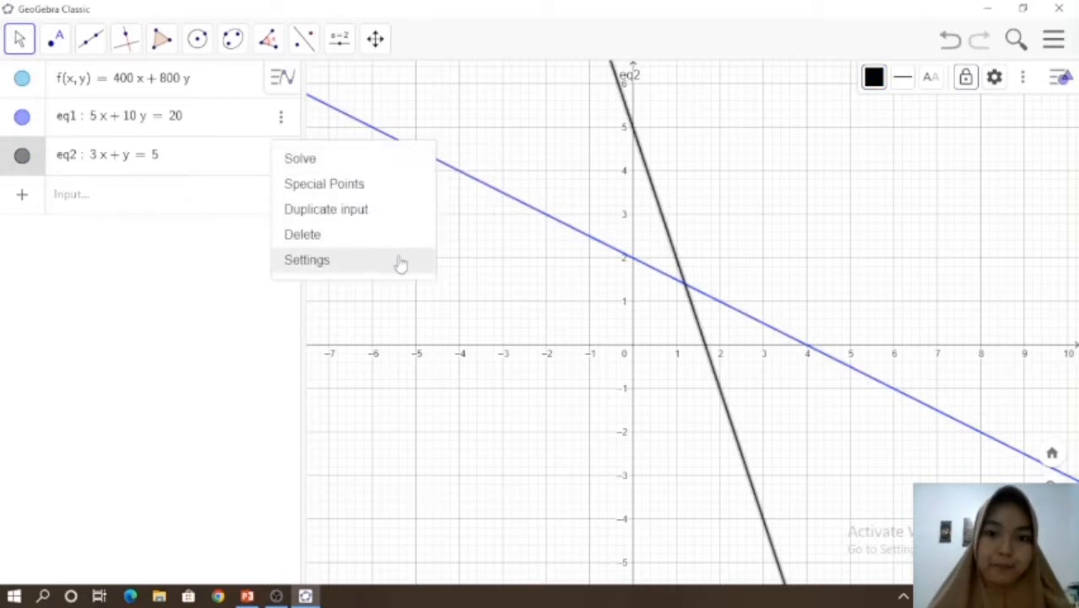
pyautogui.click(401, 264)
pyautogui.click(925, 397)
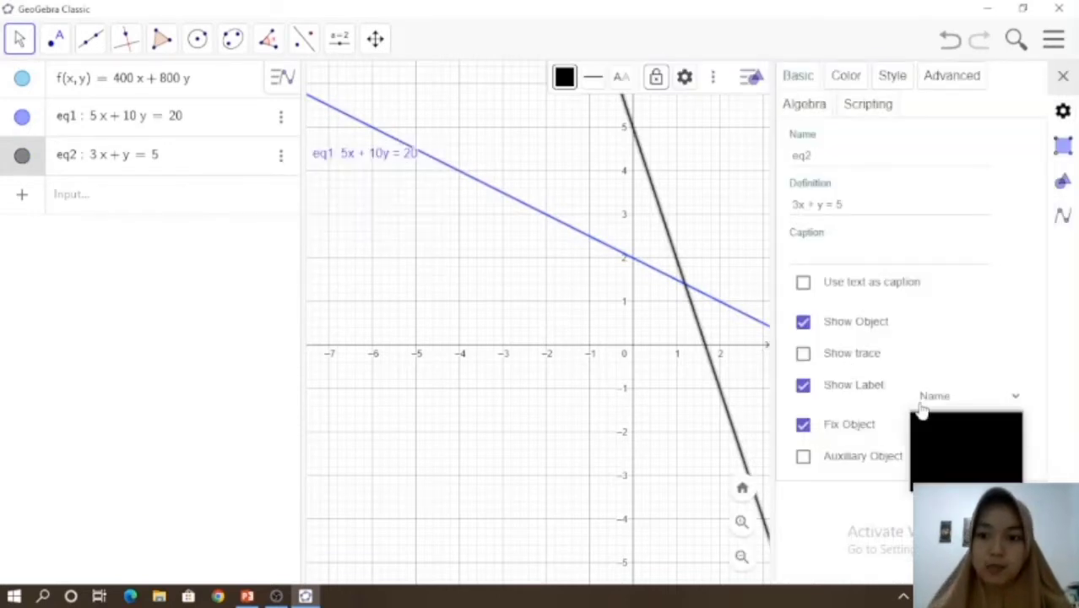
pyautogui.click(942, 441)
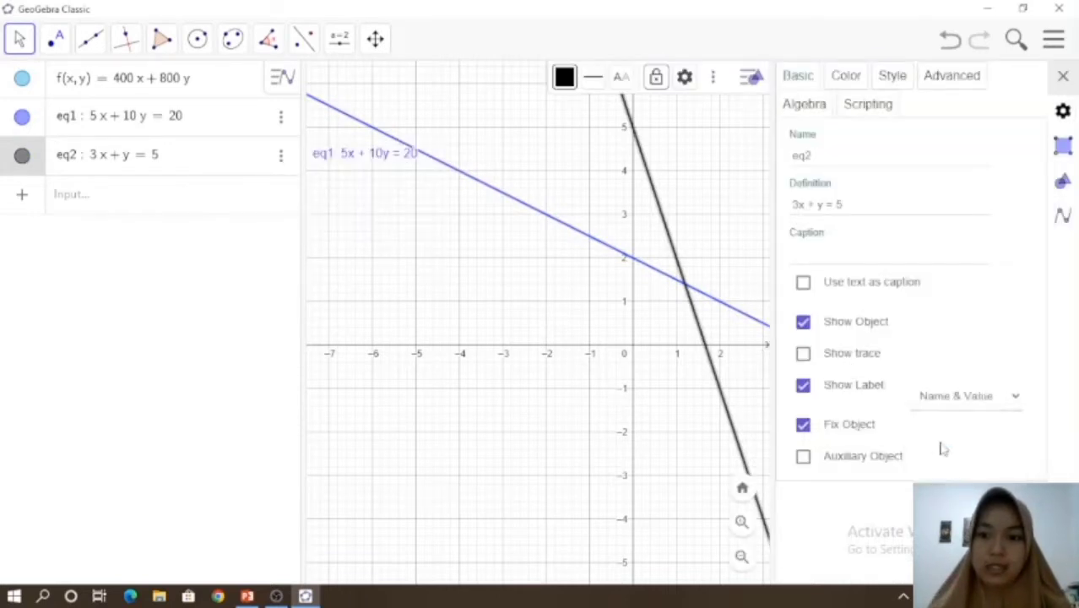
pyautogui.click(847, 81)
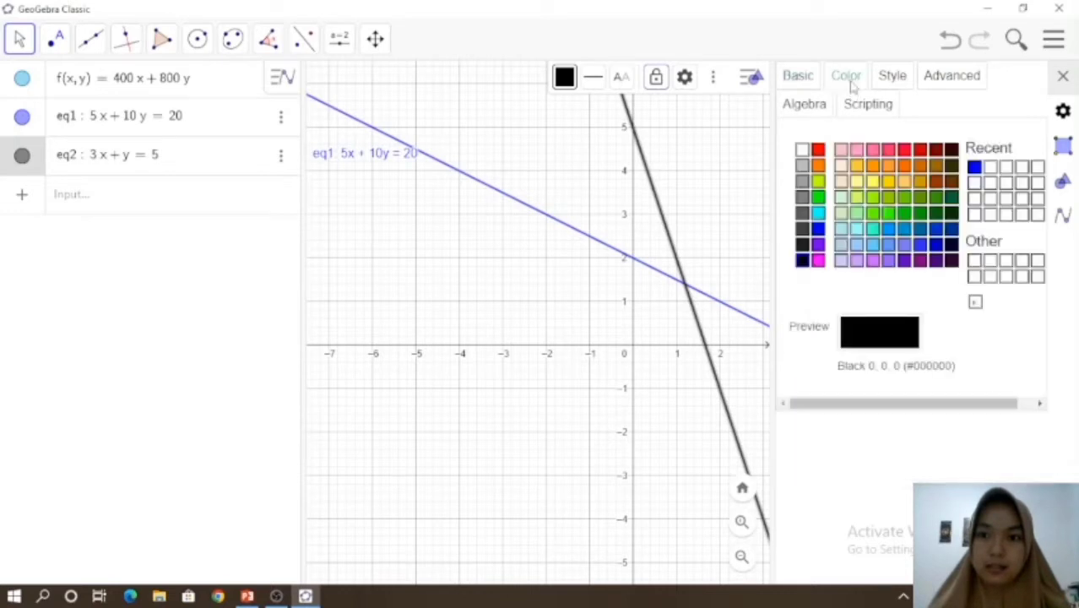
pyautogui.click(818, 229)
pyautogui.click(1063, 75)
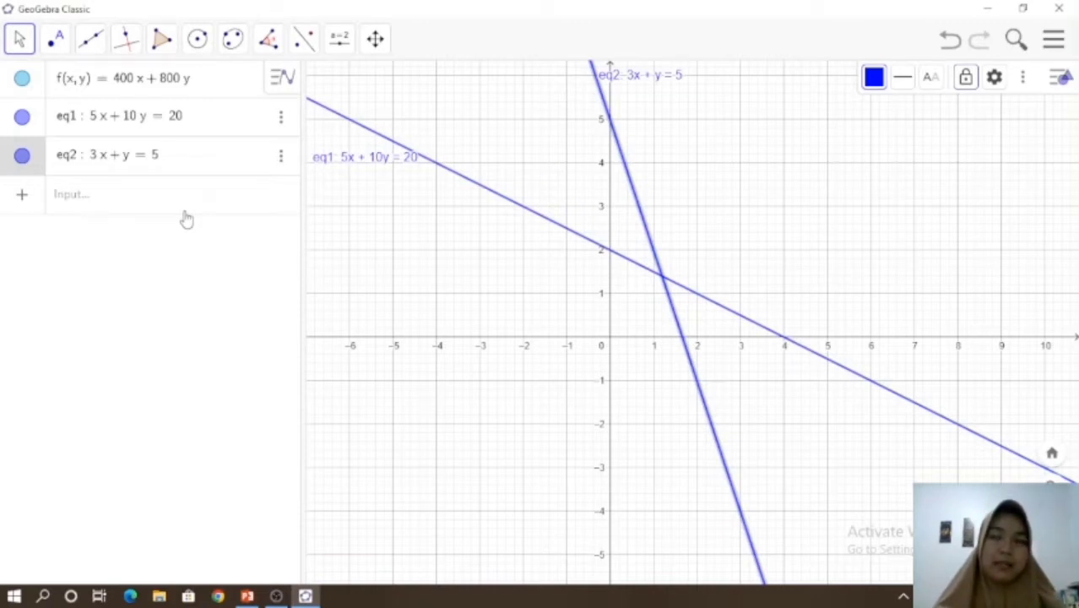
# Step: Begin a new algebra entry with the first constraint inequality, 5x + 10y ≥ 20
pyautogui.click(165, 208)
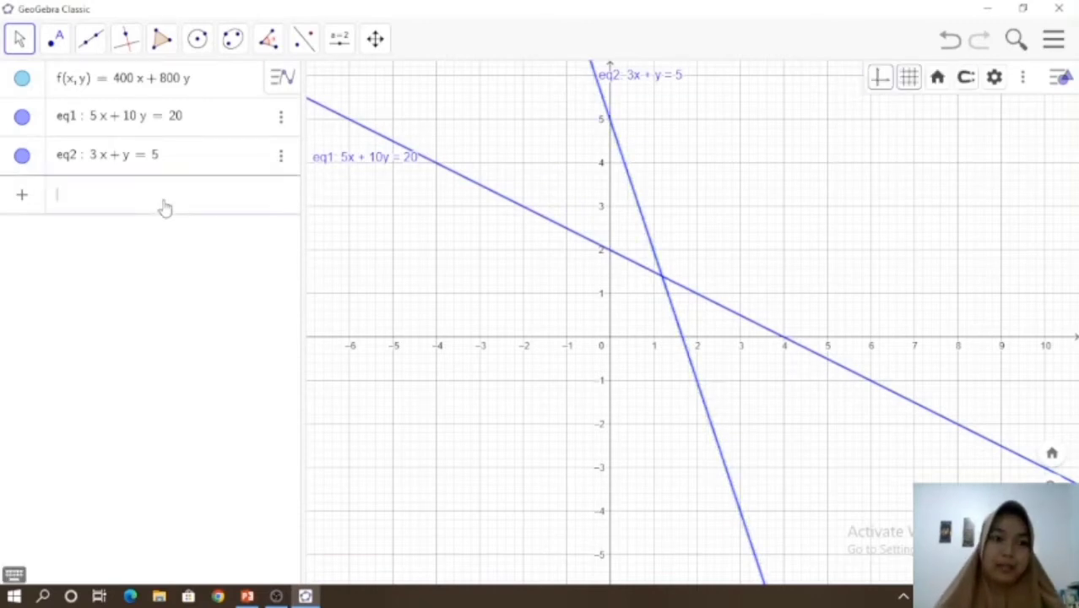
pyautogui.write('5x ')
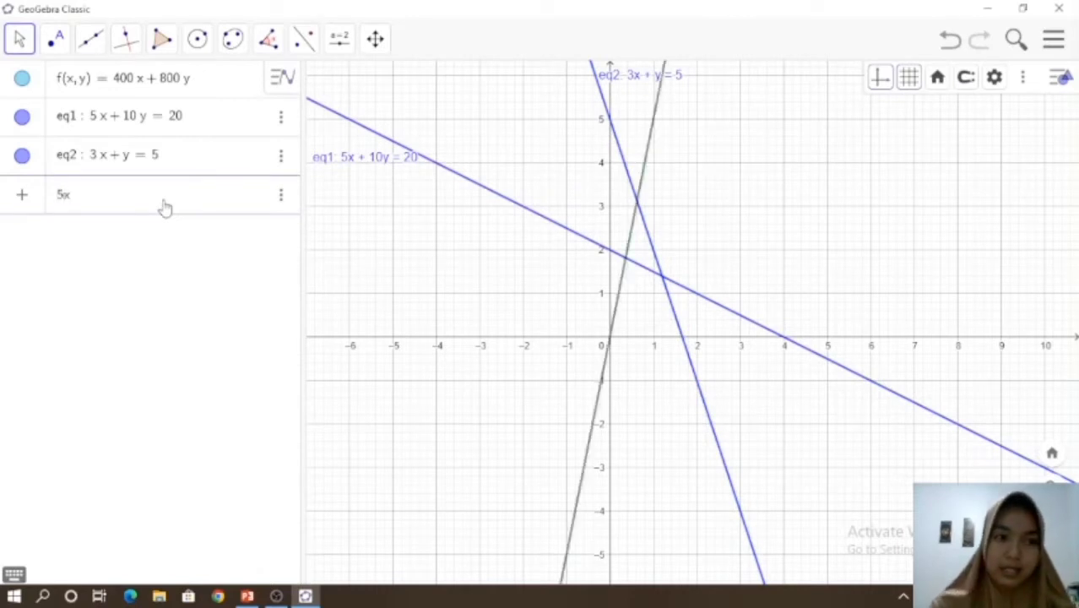
pyautogui.write('+ 10y')
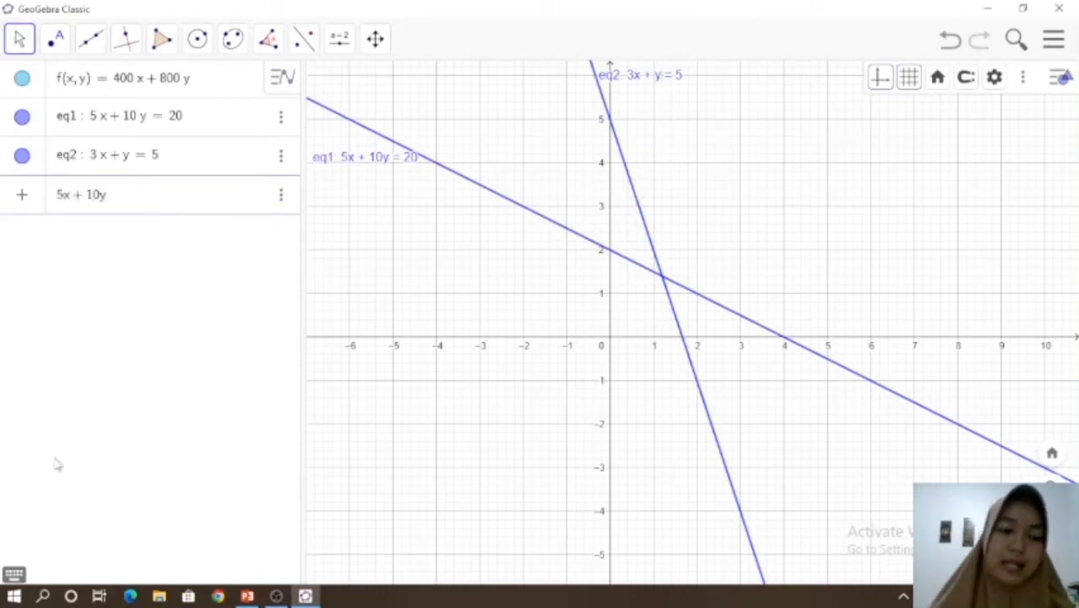
pyautogui.click(14, 577)
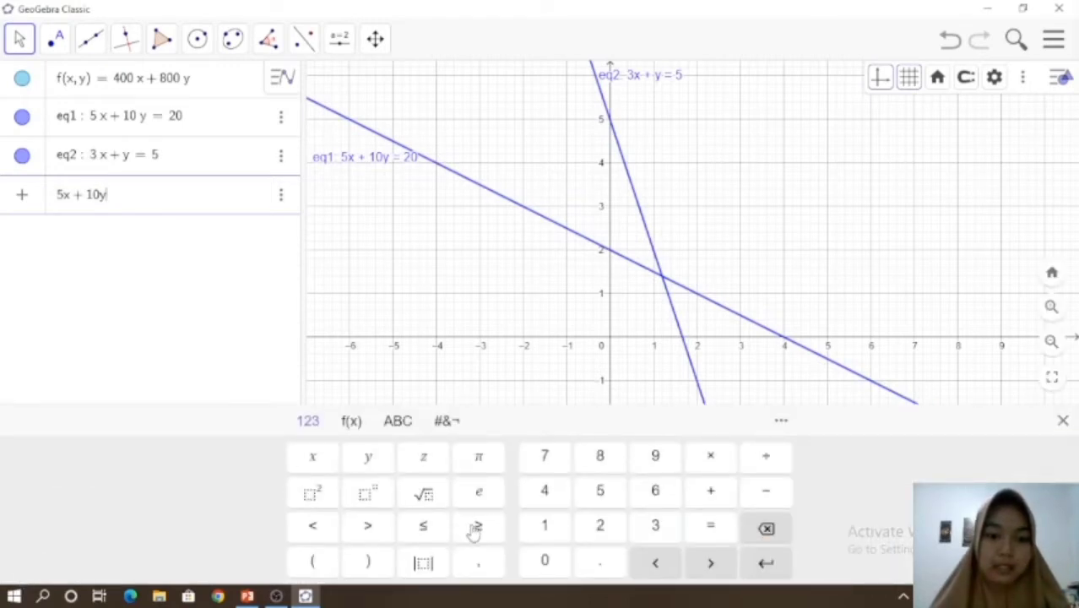
pyautogui.click(476, 527)
pyautogui.write('20')
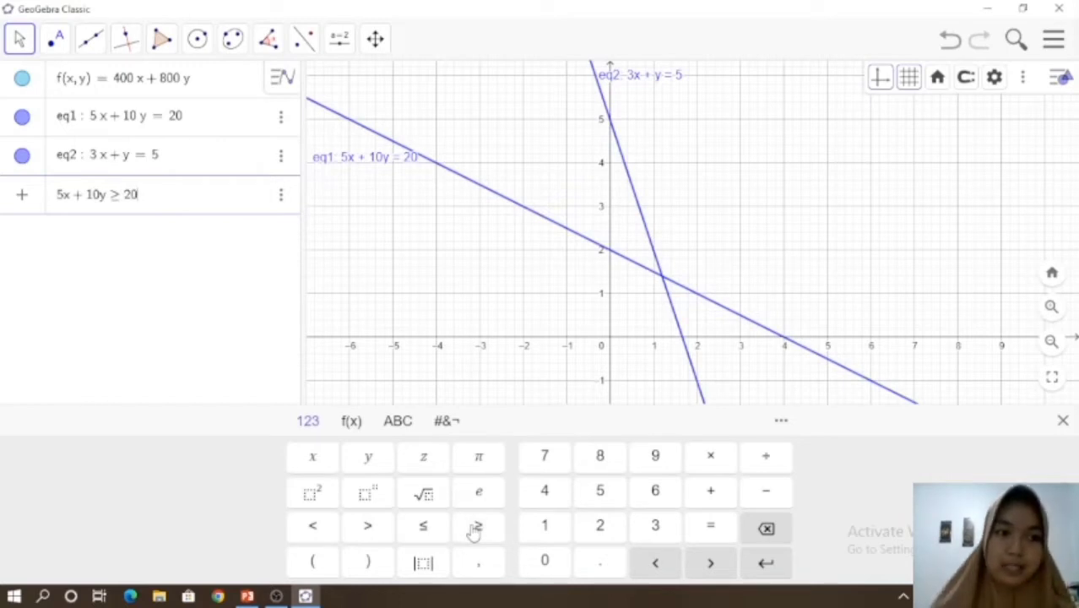
# Step: Extend the inequality entry with a logical AND and the second constraint, 3x + y ≥ 5
pyautogui.click(446, 427)
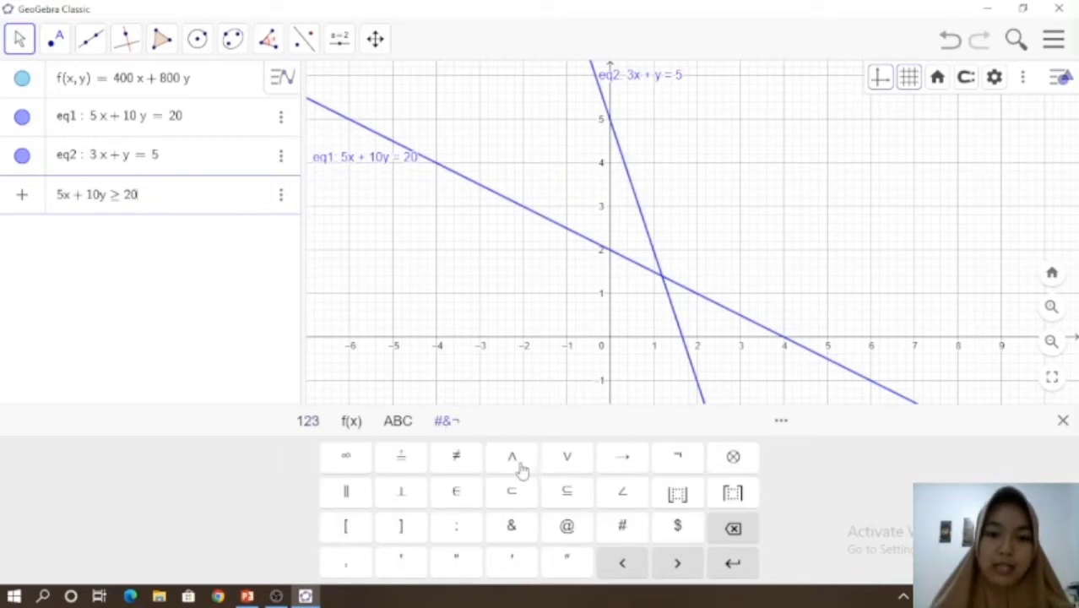
pyautogui.click(518, 463)
pyautogui.write('3x + y')
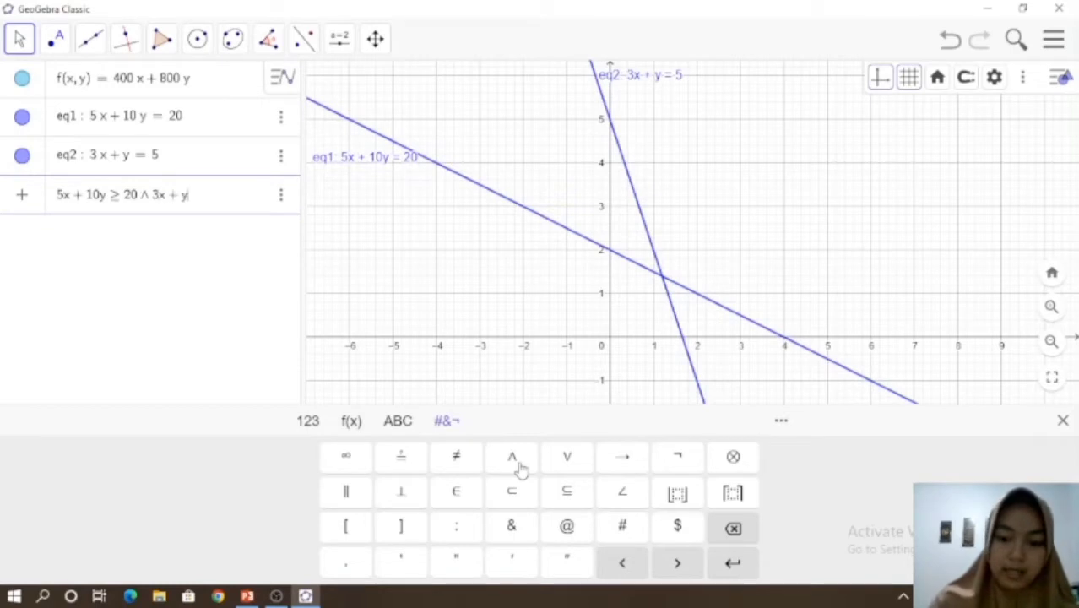
pyautogui.click(324, 427)
pyautogui.click(482, 524)
pyautogui.click(617, 497)
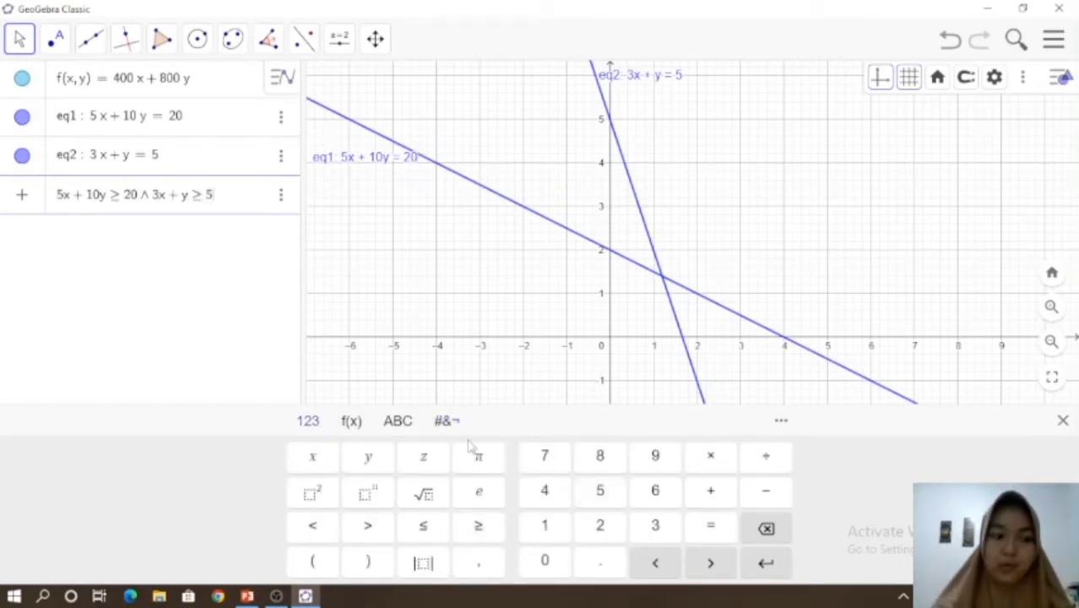
# Step: Add the non-negativity condition x ≥ 0 to the inequality entry, joined by a logical AND (∧)
pyautogui.click(320, 458)
pyautogui.click(478, 525)
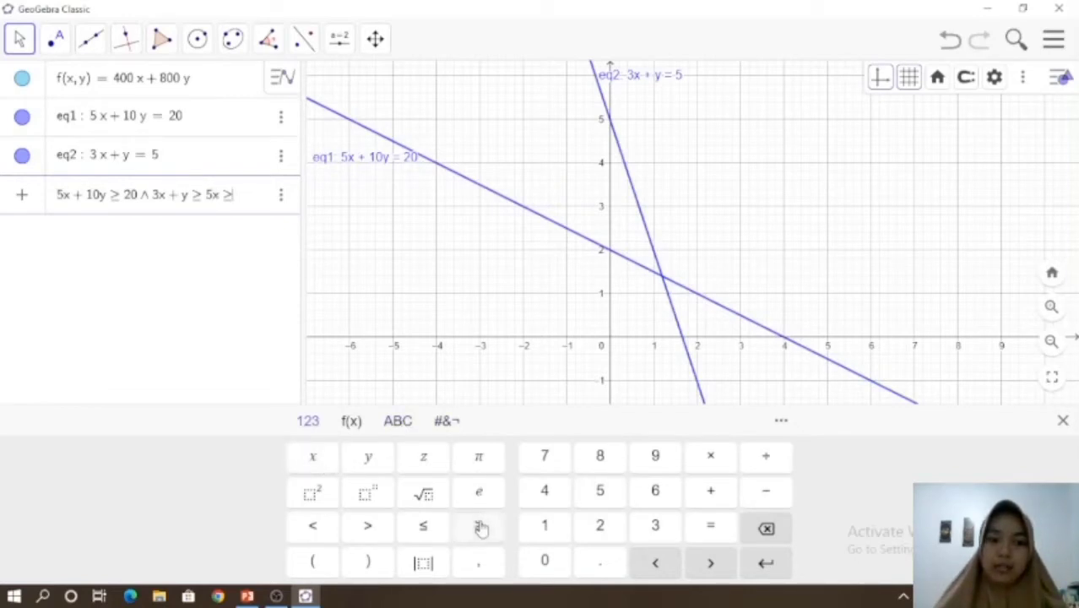
pyautogui.click(545, 561)
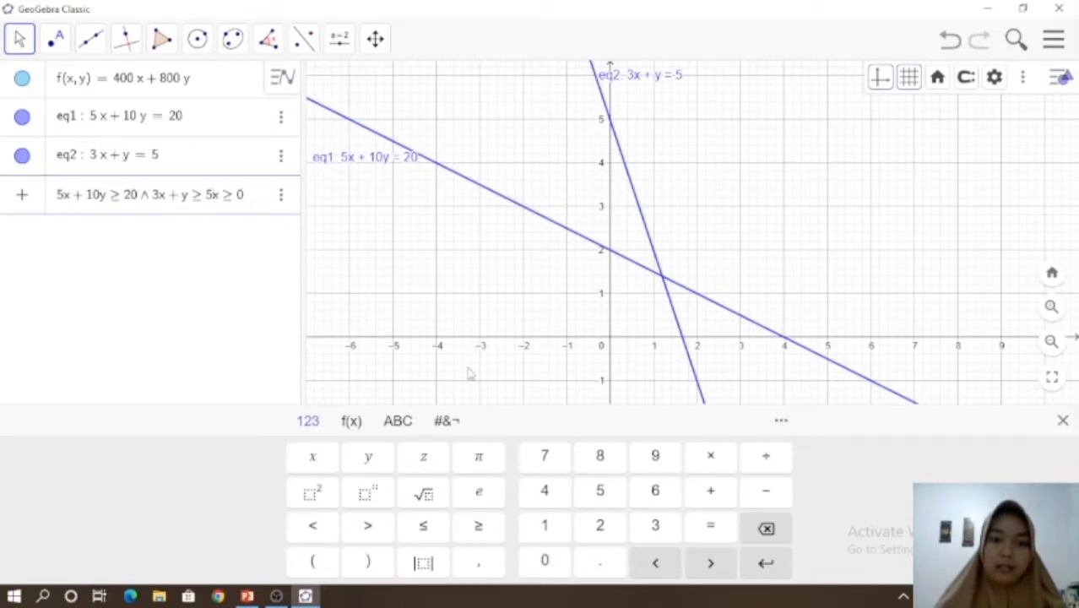
pyautogui.click(446, 420)
pyautogui.click(524, 465)
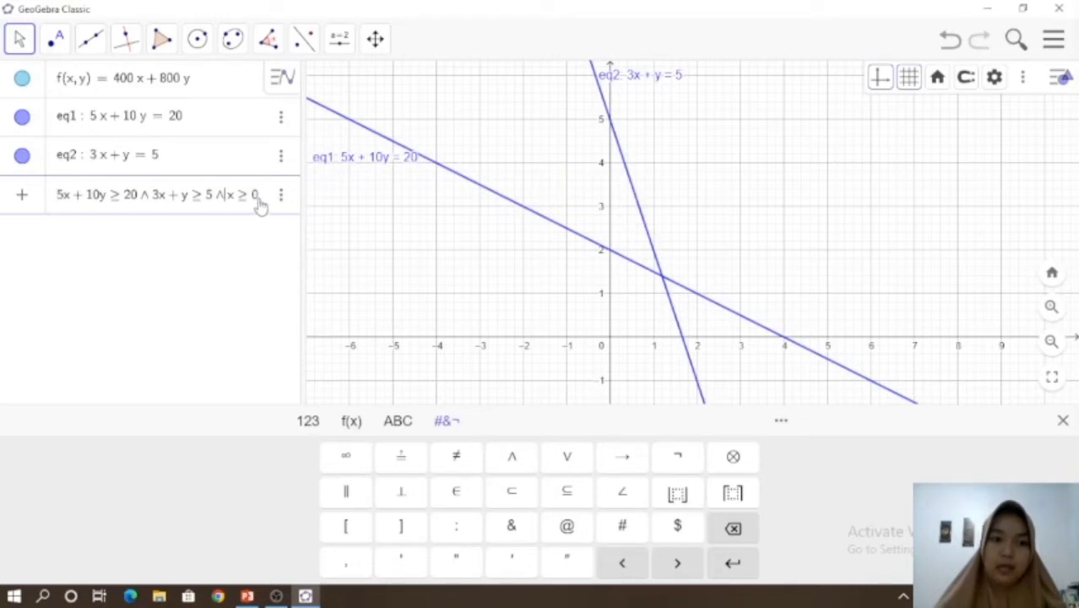
# Step: Complete the entry with ∧ y ≥ 0 and plot the feasible region of the combined inequalities
pyautogui.click(512, 455)
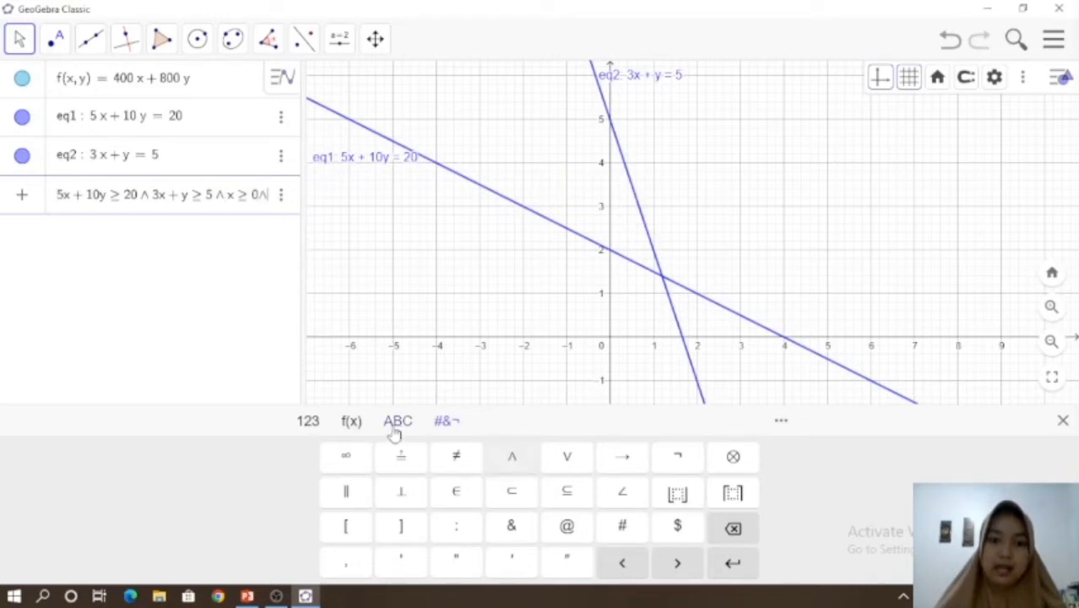
pyautogui.click(309, 421)
pyautogui.click(368, 460)
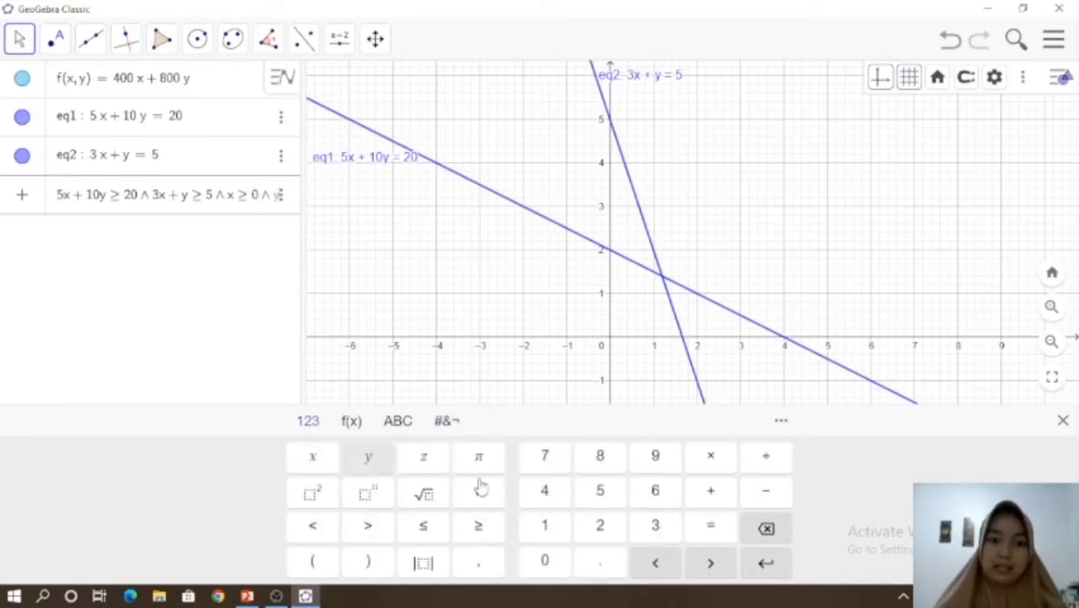
pyautogui.click(480, 532)
pyautogui.click(544, 561)
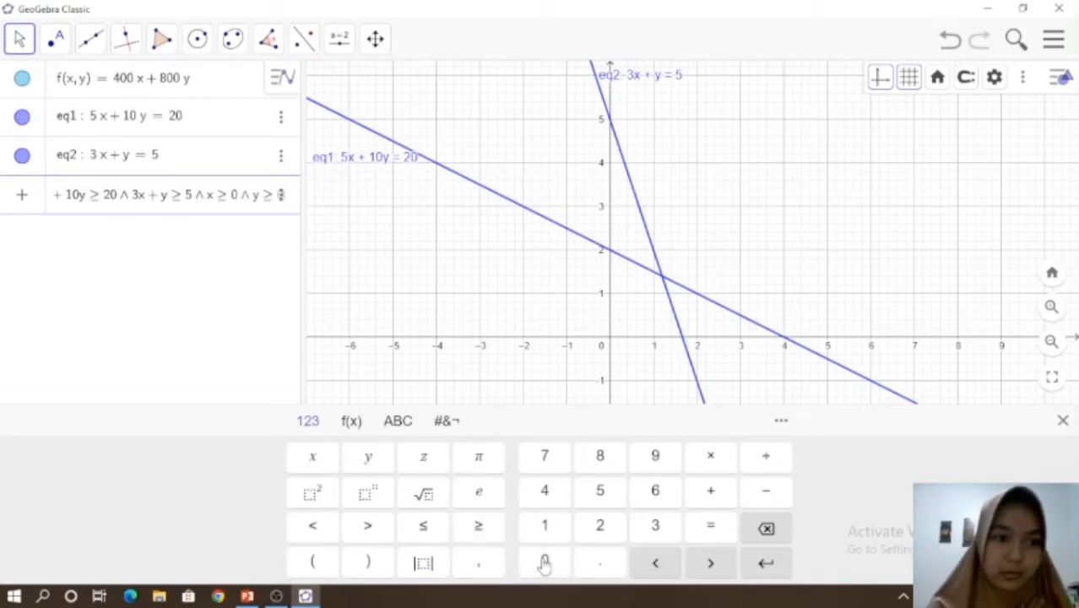
pyautogui.press('Return')
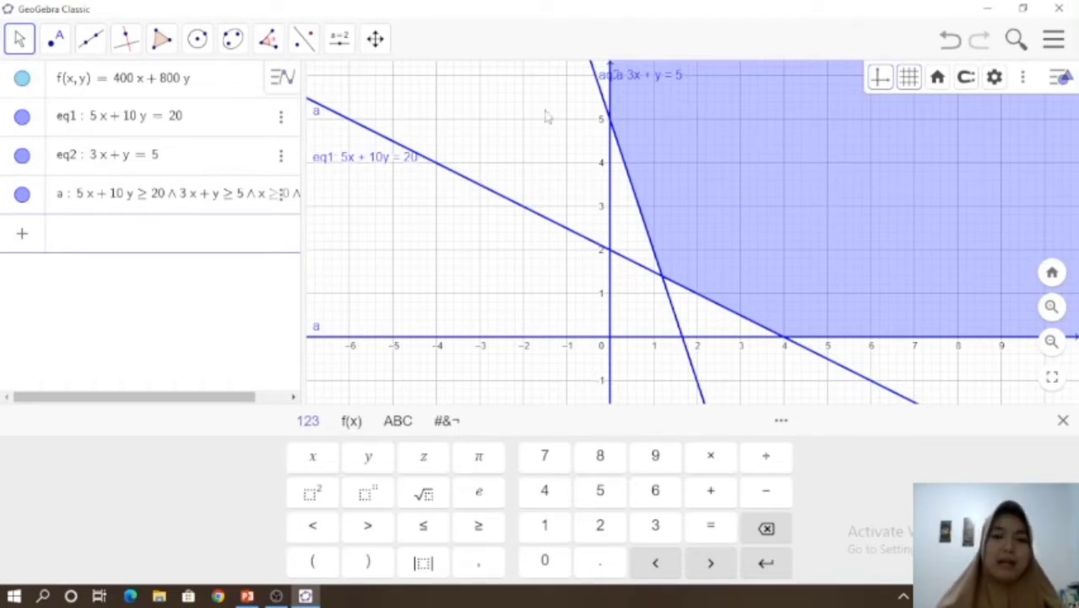
# Step: Mark the intersection of the y-axis and the line 3x + y = 5 with the Intersect tool
pyautogui.click(56, 49)
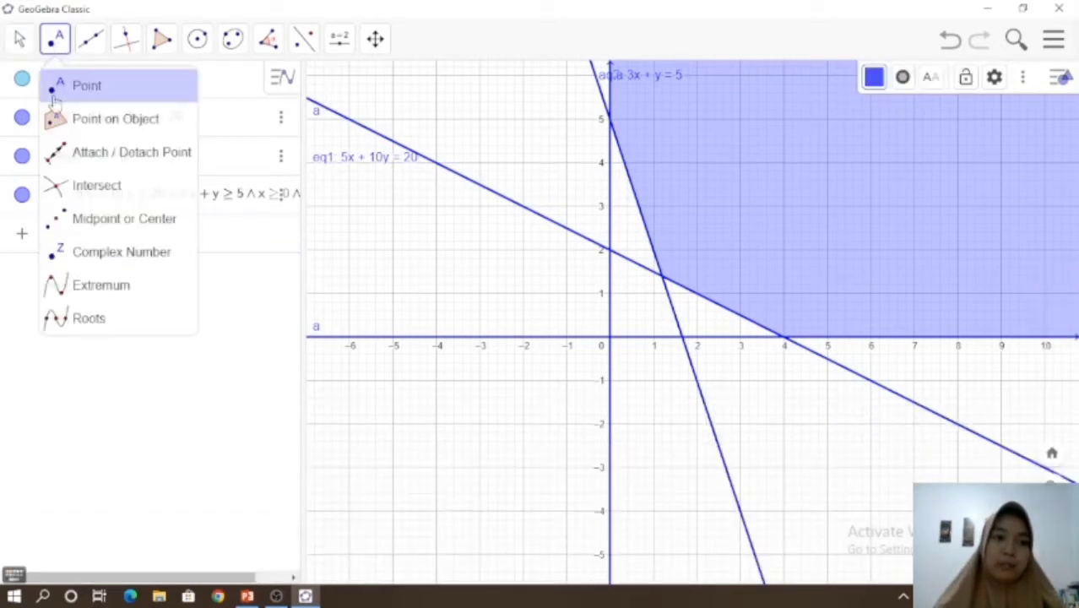
pyautogui.click(61, 187)
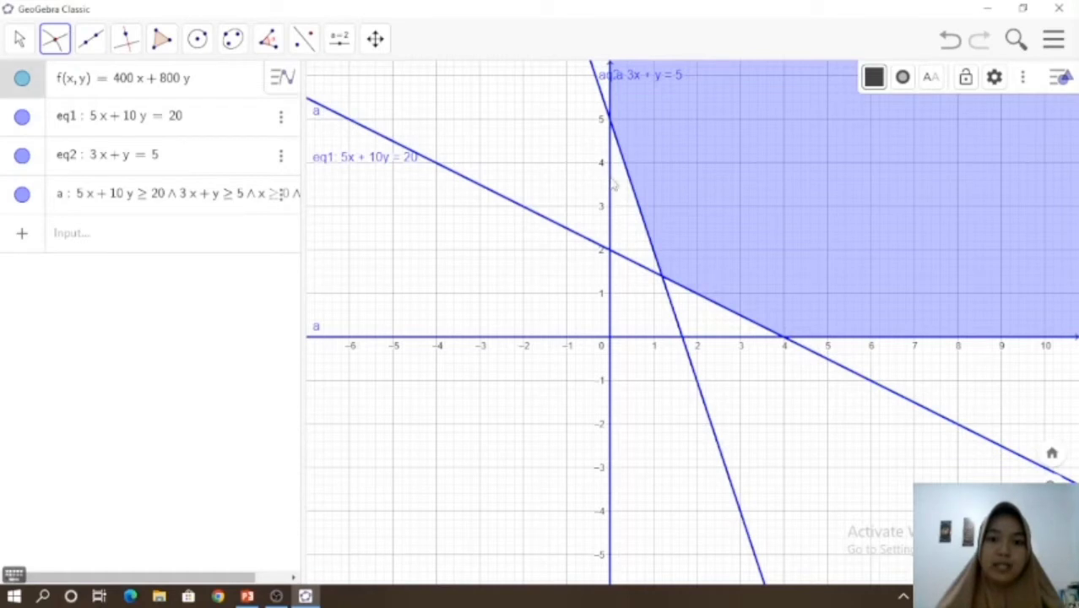
pyautogui.click(603, 96)
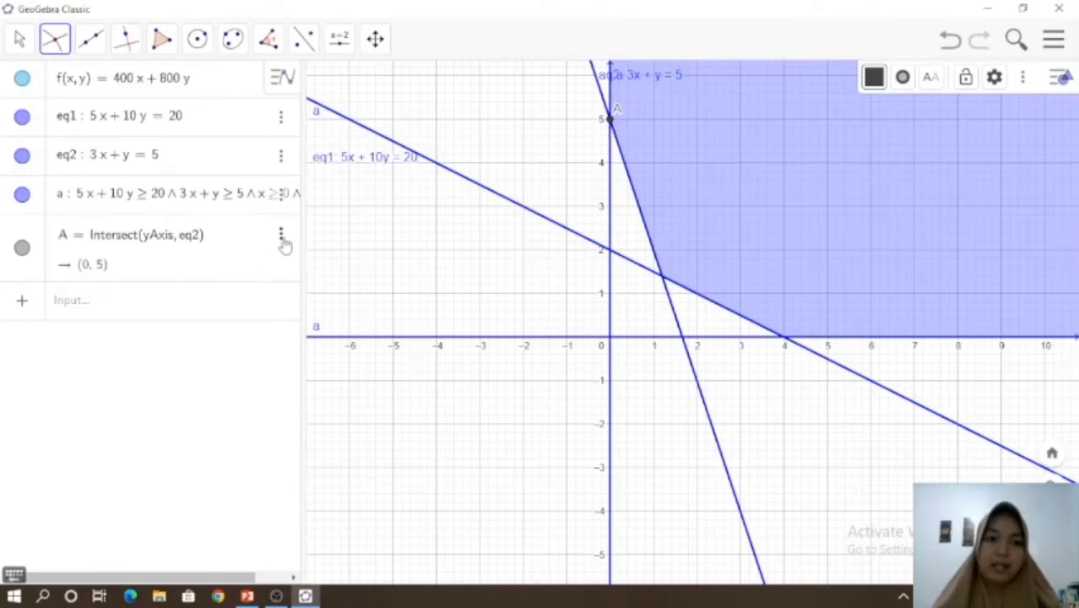
# Step: Set the label of the intersection point on the y-axis to Name & Value and close its settings
pyautogui.click(281, 236)
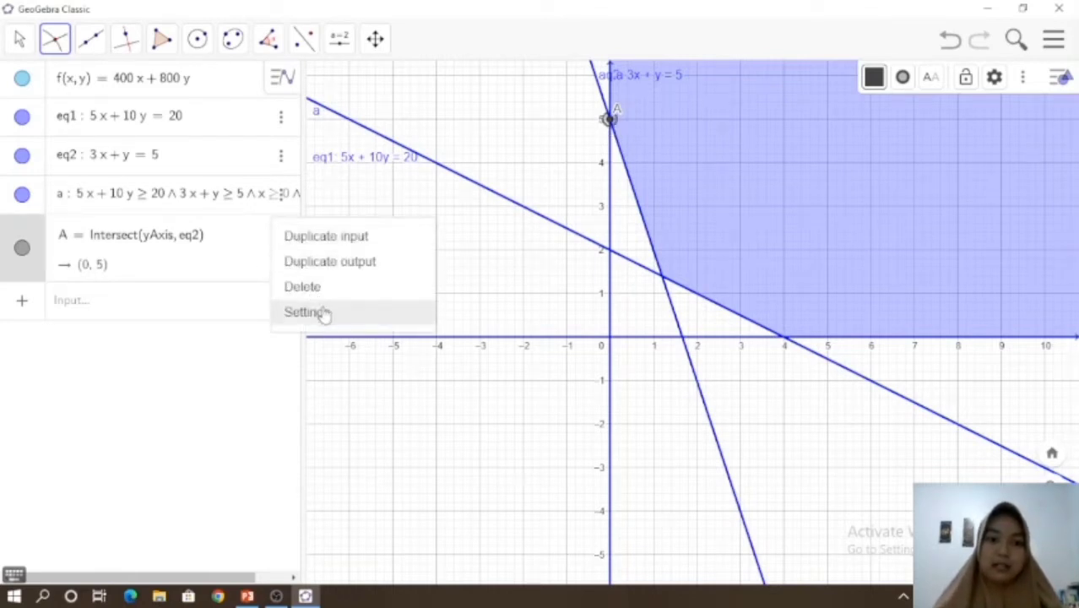
pyautogui.click(323, 312)
pyautogui.click(973, 399)
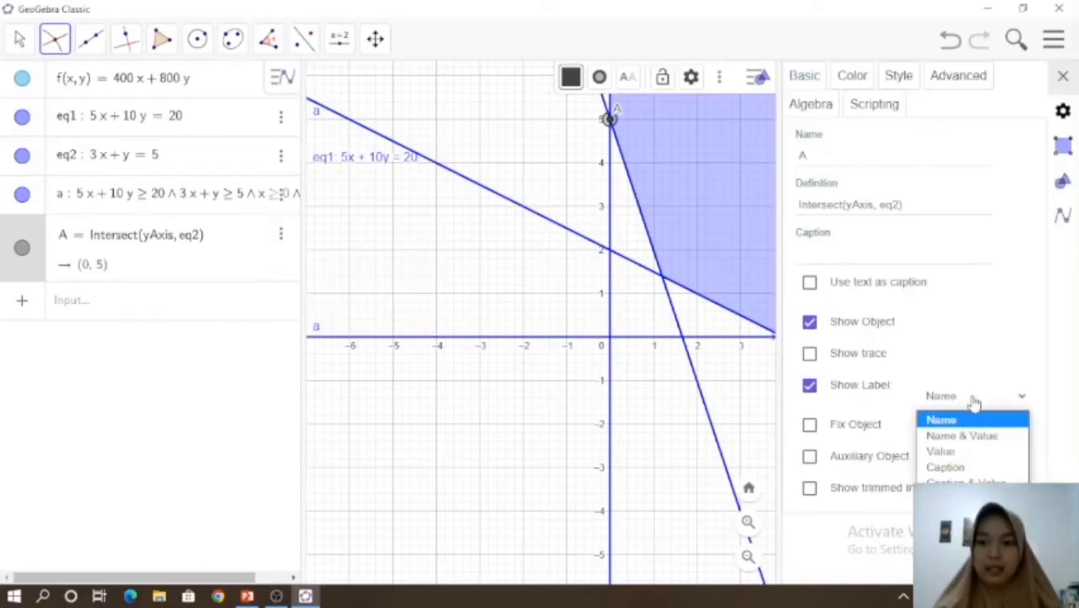
pyautogui.click(963, 439)
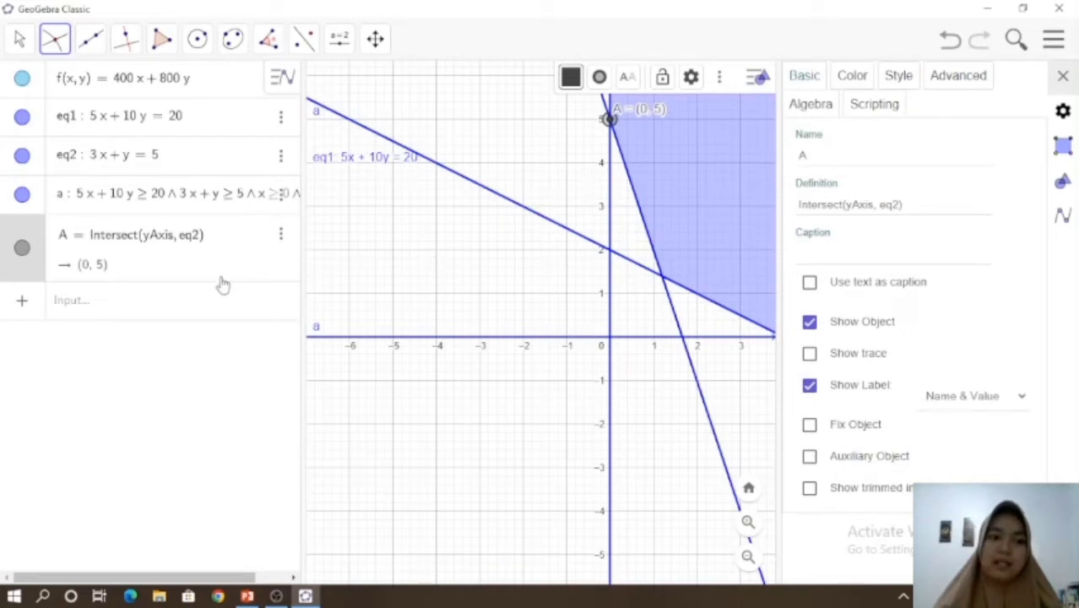
pyautogui.click(226, 312)
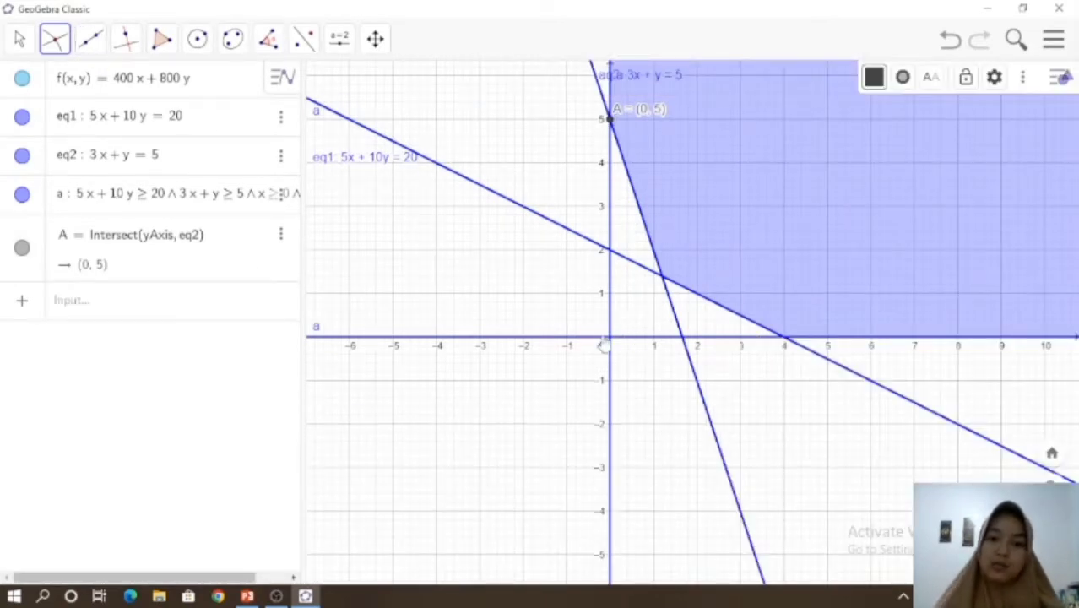
# Step: Mark the intersection of the x-axis and the line 5x + 10y = 20, and set its label to Name & Value
pyautogui.click(575, 238)
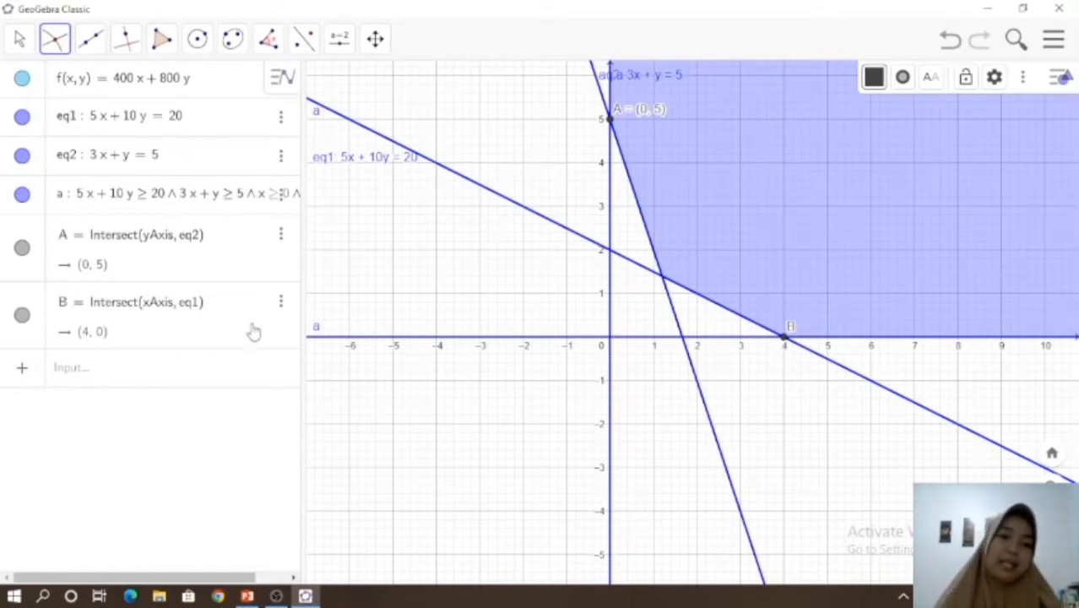
pyautogui.click(280, 305)
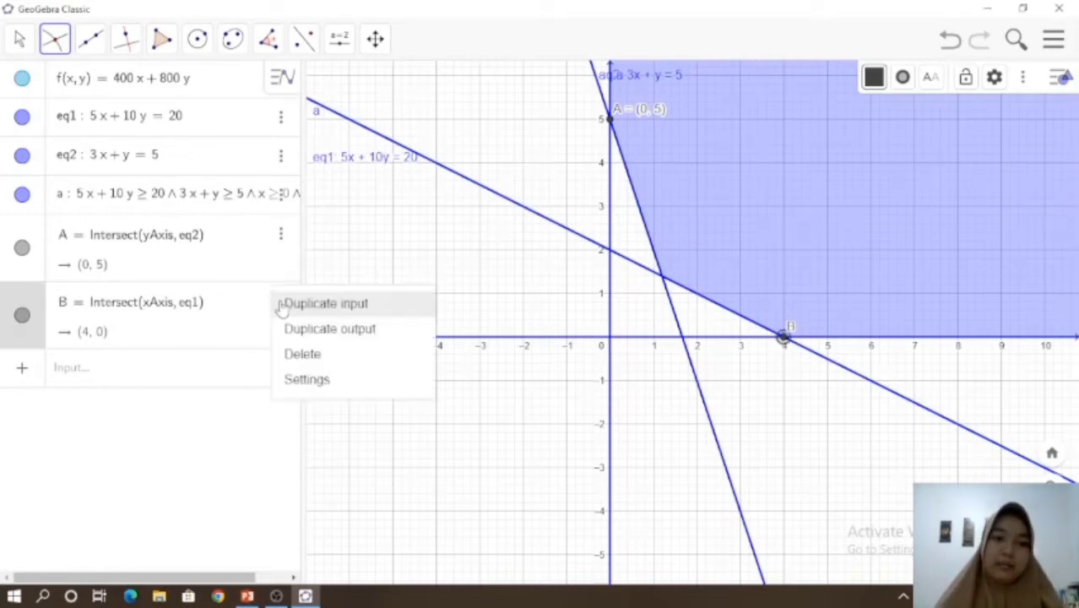
pyautogui.click(298, 380)
pyautogui.click(979, 397)
pyautogui.click(969, 435)
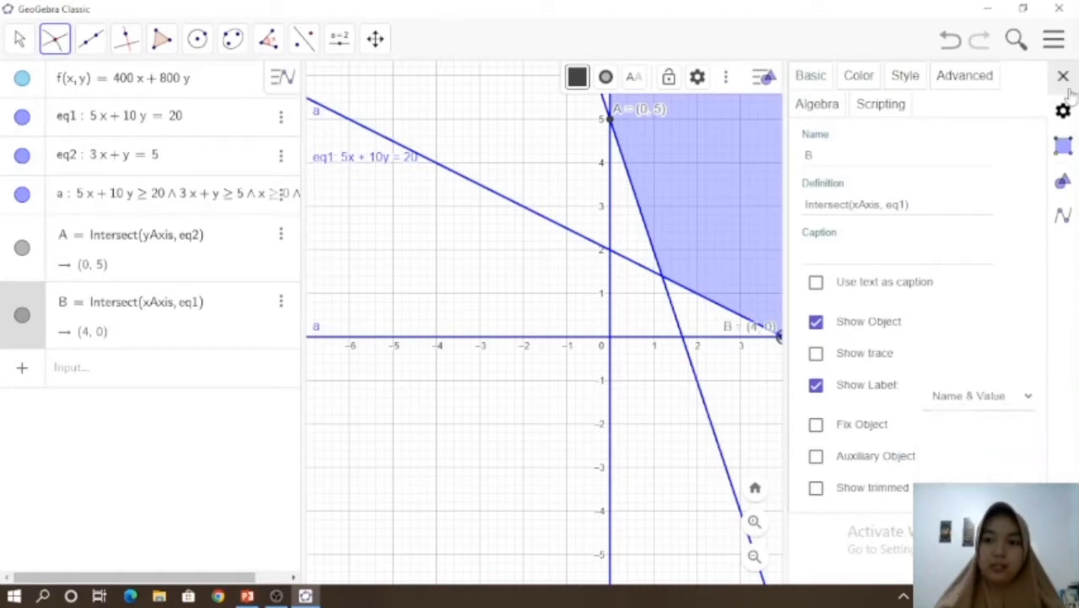
pyautogui.click(1063, 76)
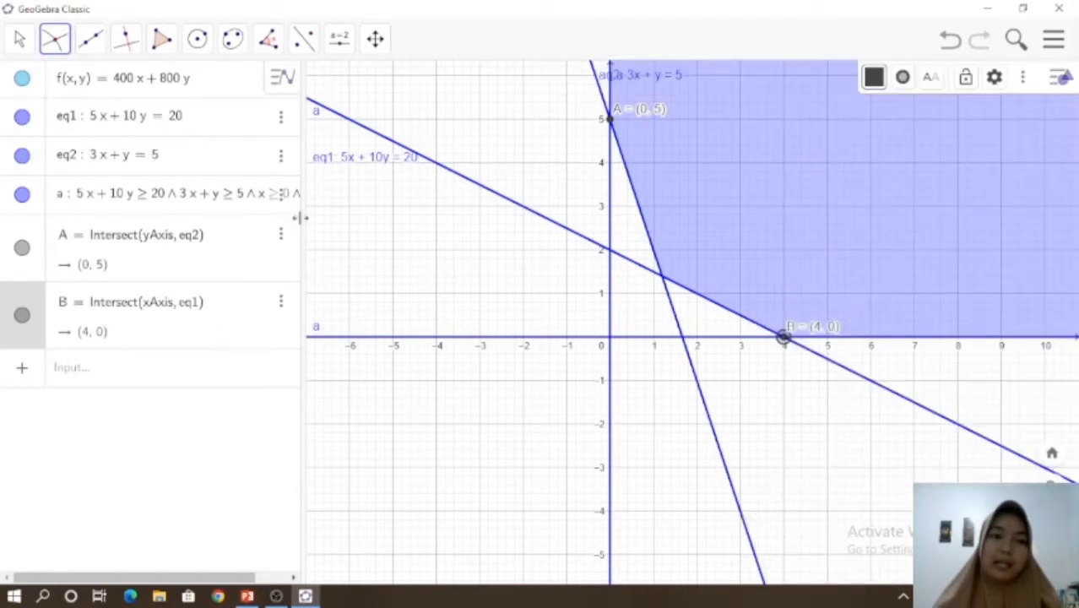
# Step: Mark the intersection of the lines 5x + 10y = 20 and 3x + y = 5, and set its label to Name & Value
pyautogui.click(520, 212)
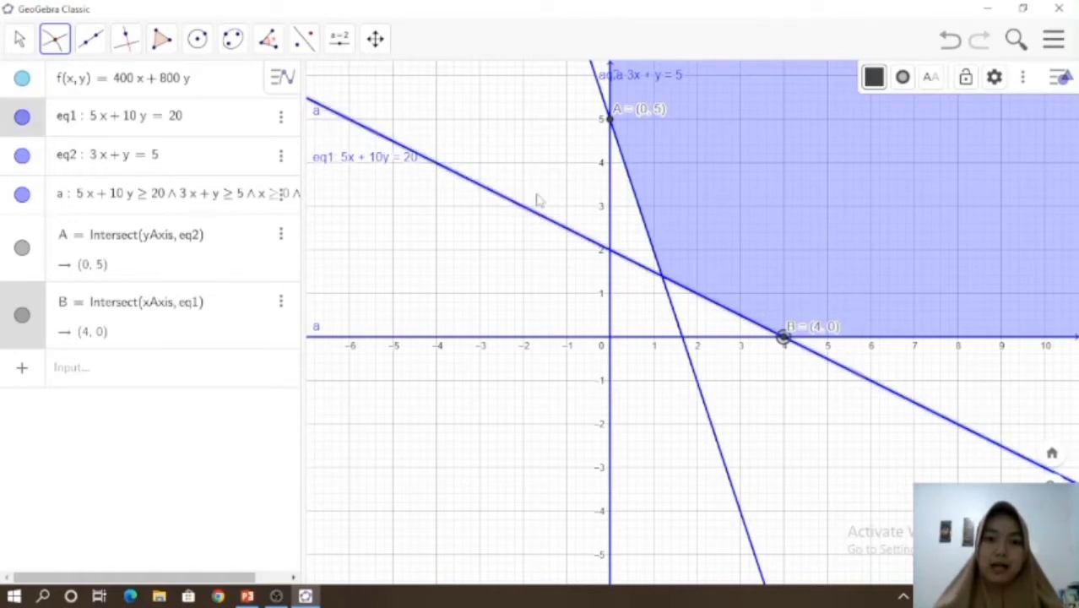
pyautogui.click(648, 235)
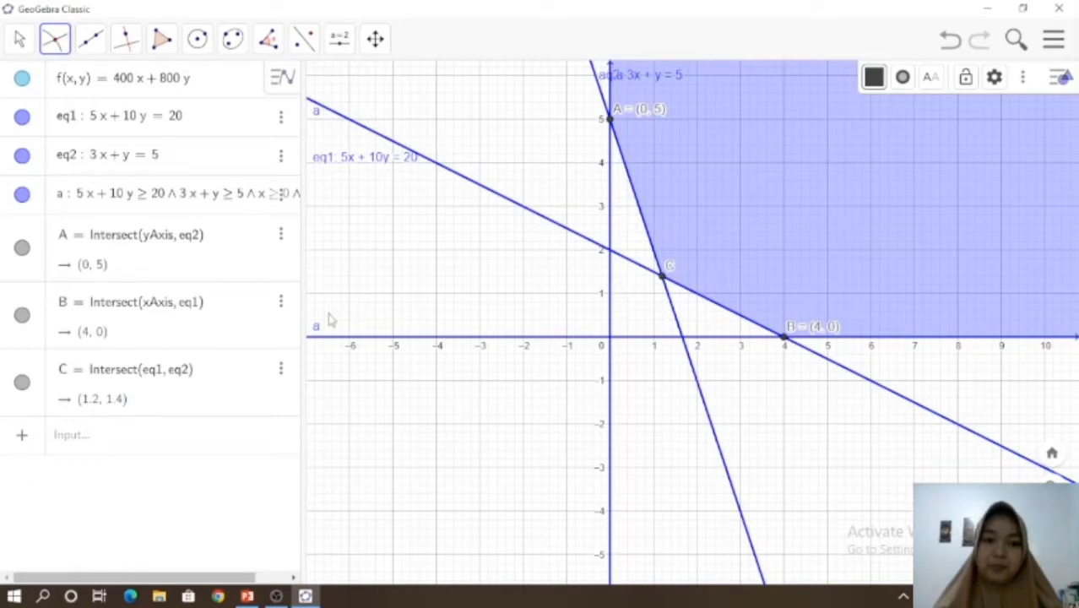
pyautogui.click(281, 369)
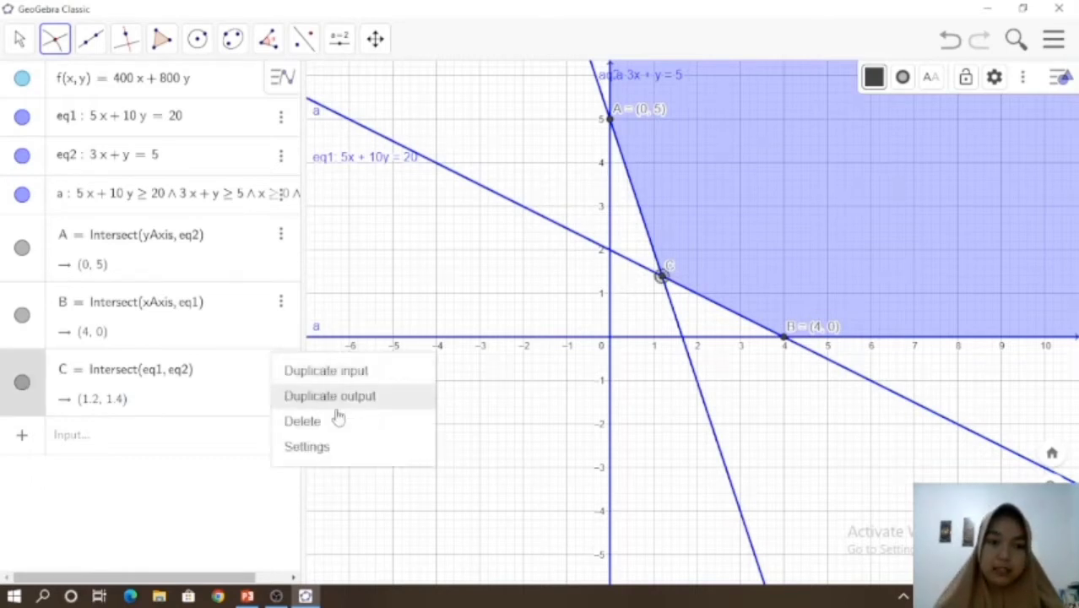
pyautogui.click(342, 448)
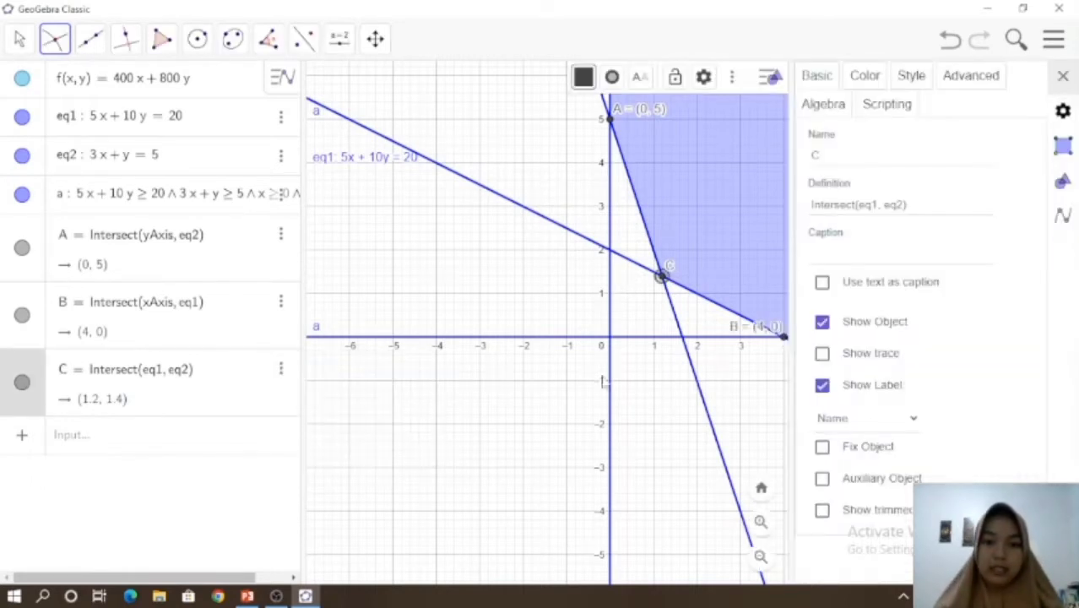
pyautogui.click(902, 421)
pyautogui.click(901, 457)
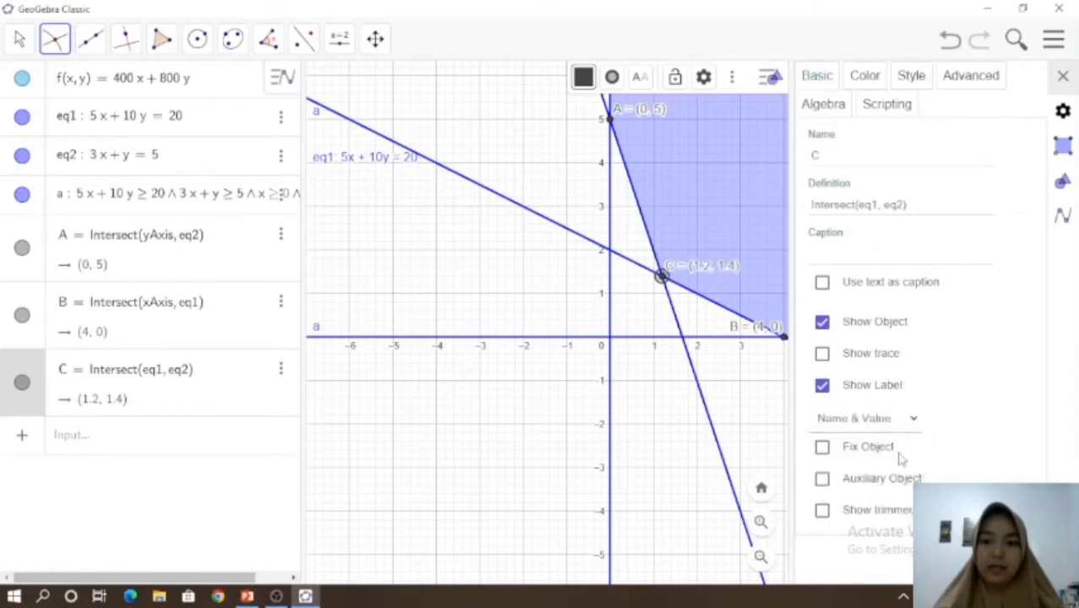
pyautogui.click(1064, 78)
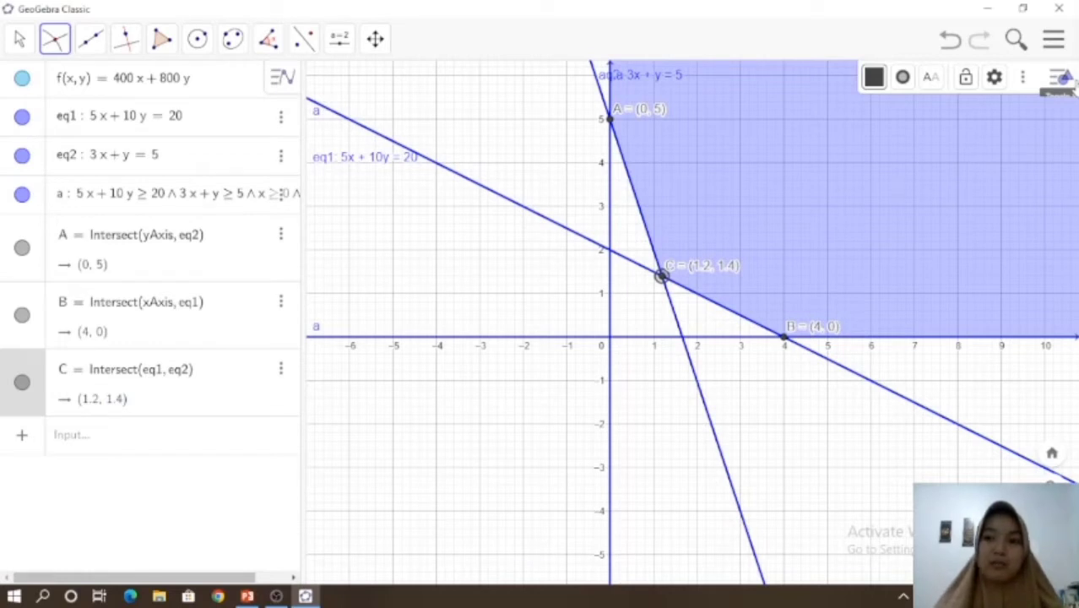
# Step: Open the Spreadsheet view beside the graph and enter the header Titik in cell A1
pyautogui.click(1032, 80)
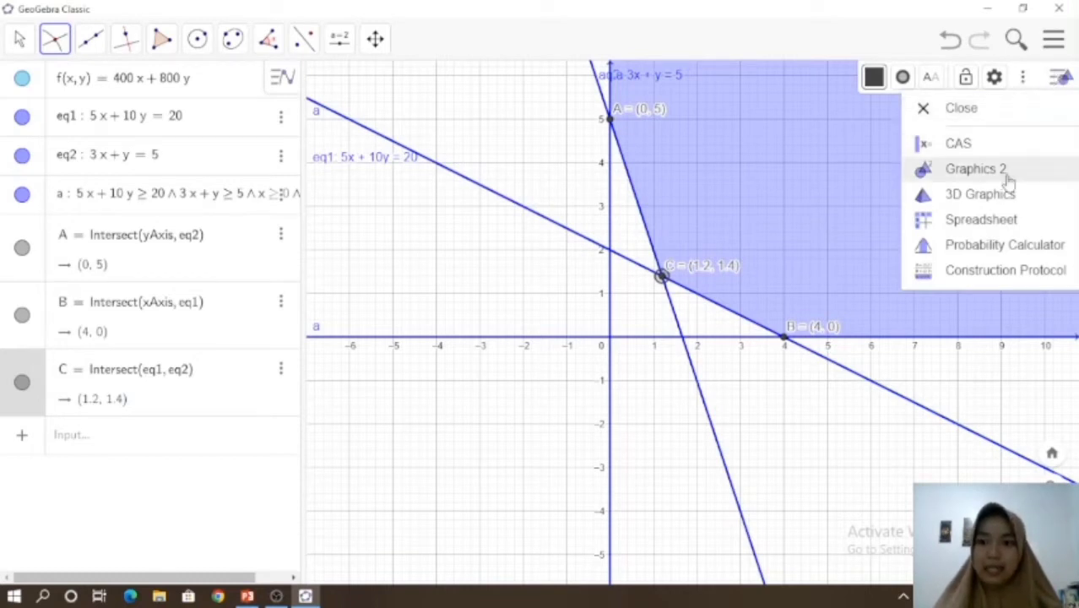
pyautogui.click(981, 219)
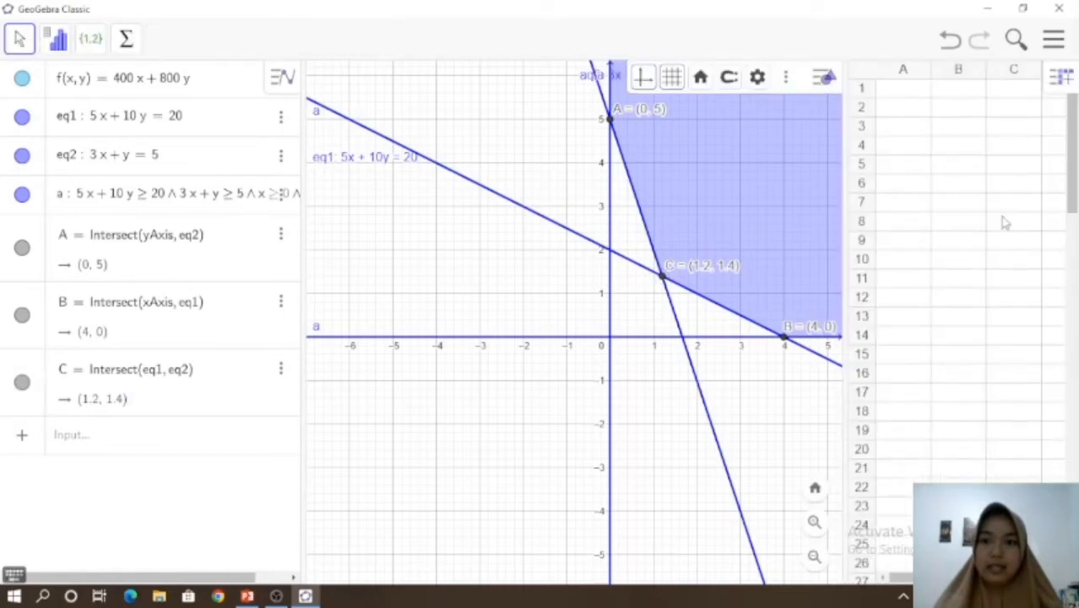
pyautogui.click(909, 96)
pyautogui.click(910, 95)
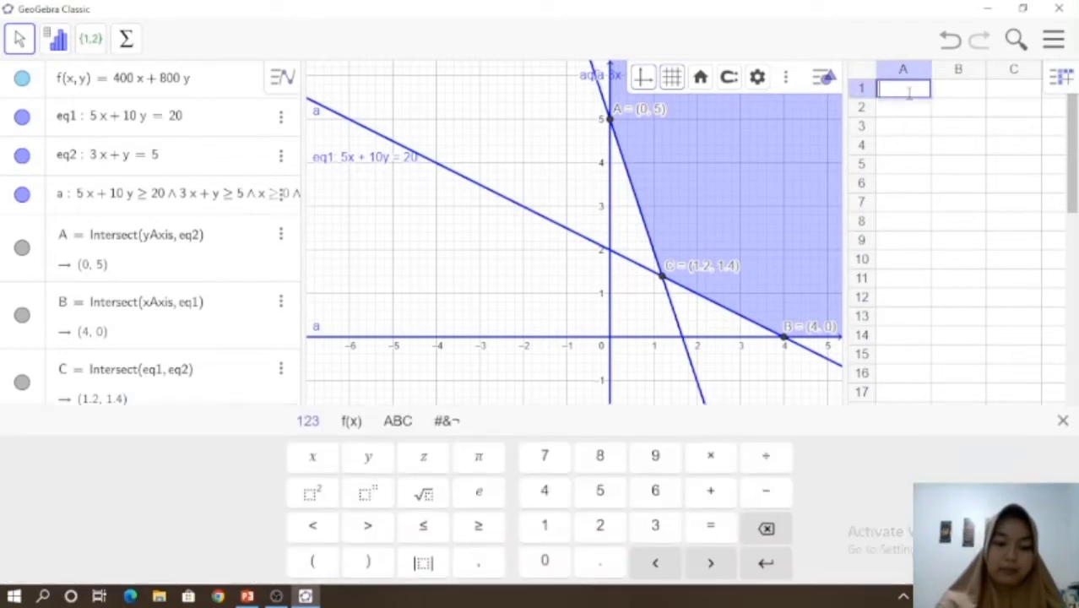
pyautogui.write('Titik')
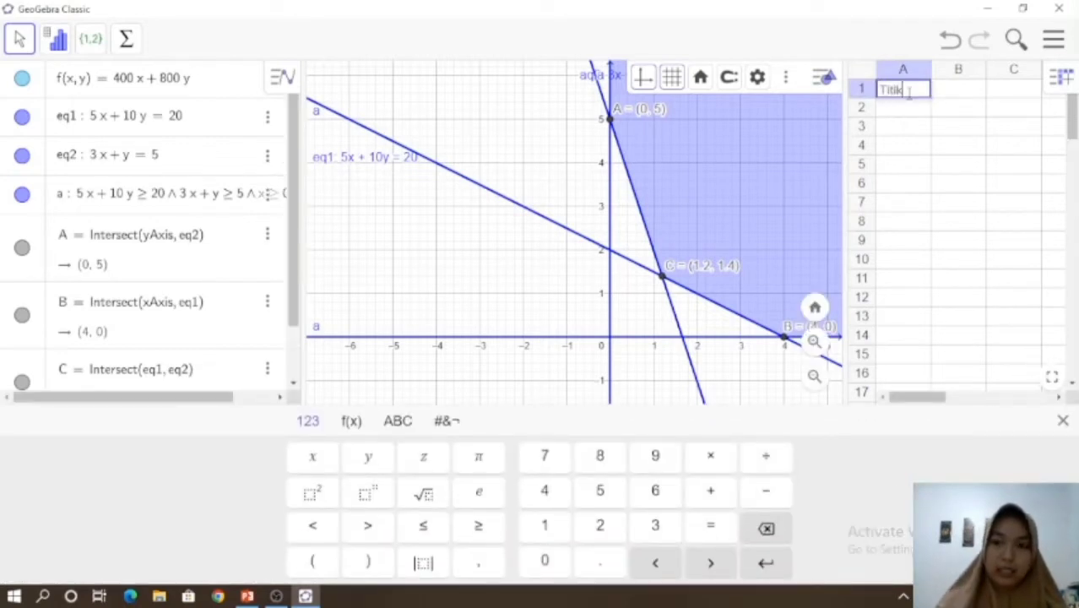
# Step: Enter the header f(x,y)=Z in cell B1 of the spreadsheet
pyautogui.click(945, 97)
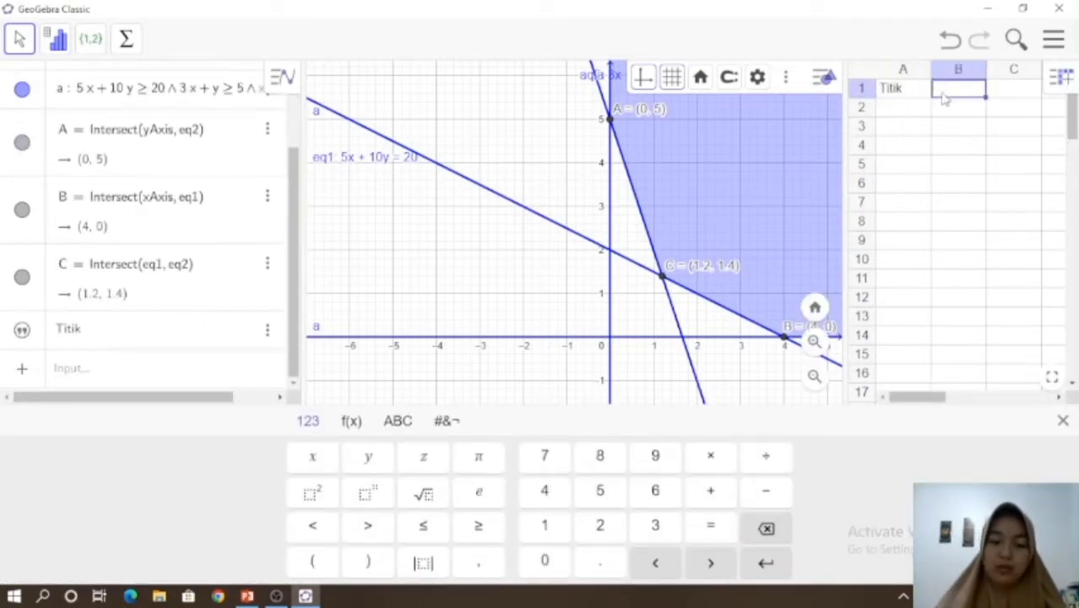
pyautogui.click(943, 91)
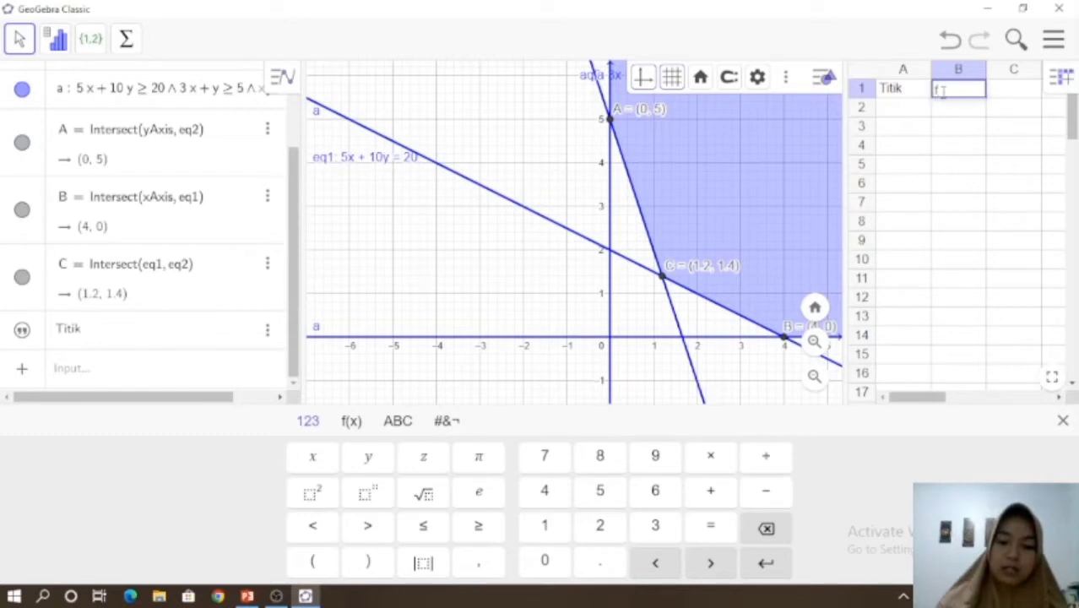
pyautogui.write('f(')
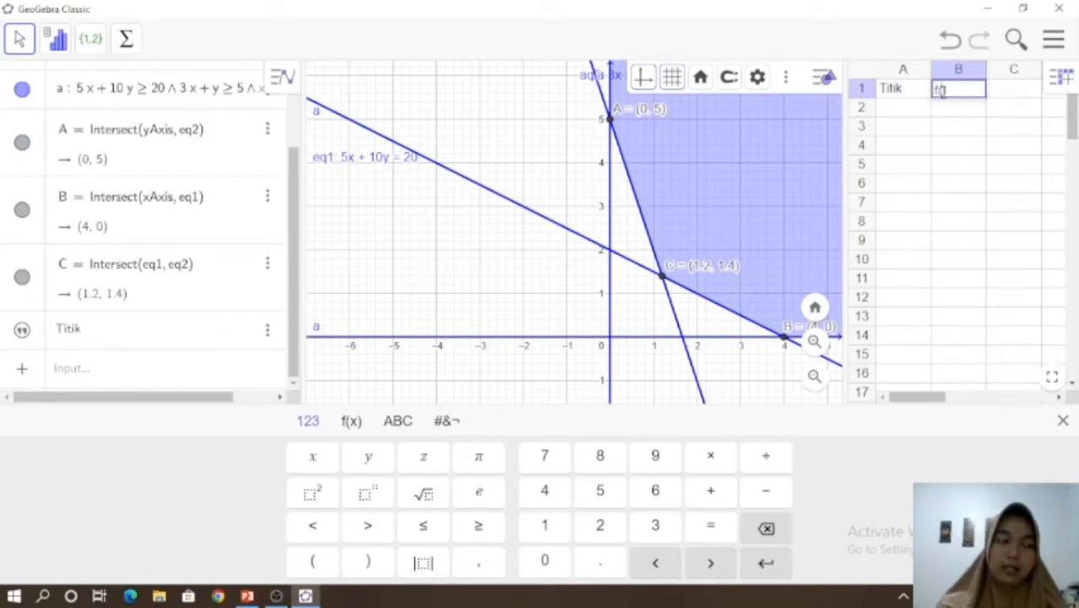
pyautogui.write('x,y)')
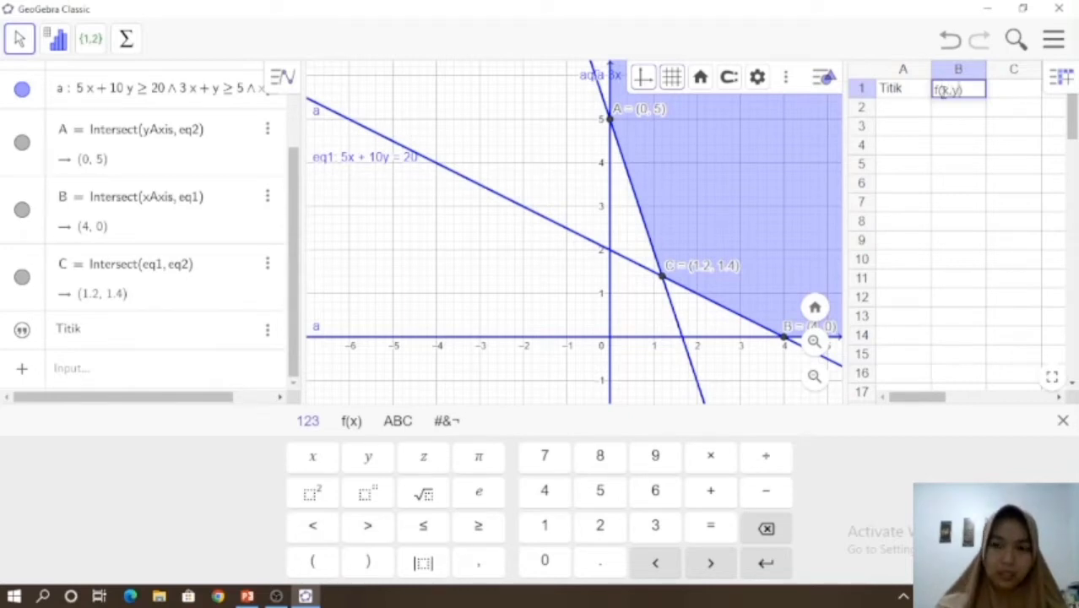
pyautogui.write('=')
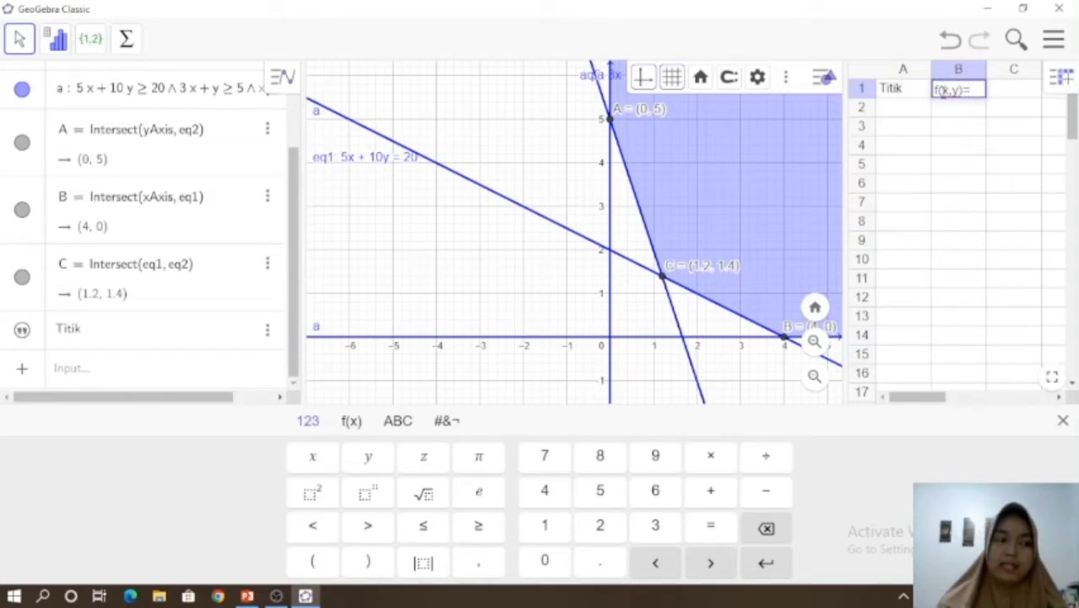
pyautogui.write('Z')
pyautogui.press('Return')
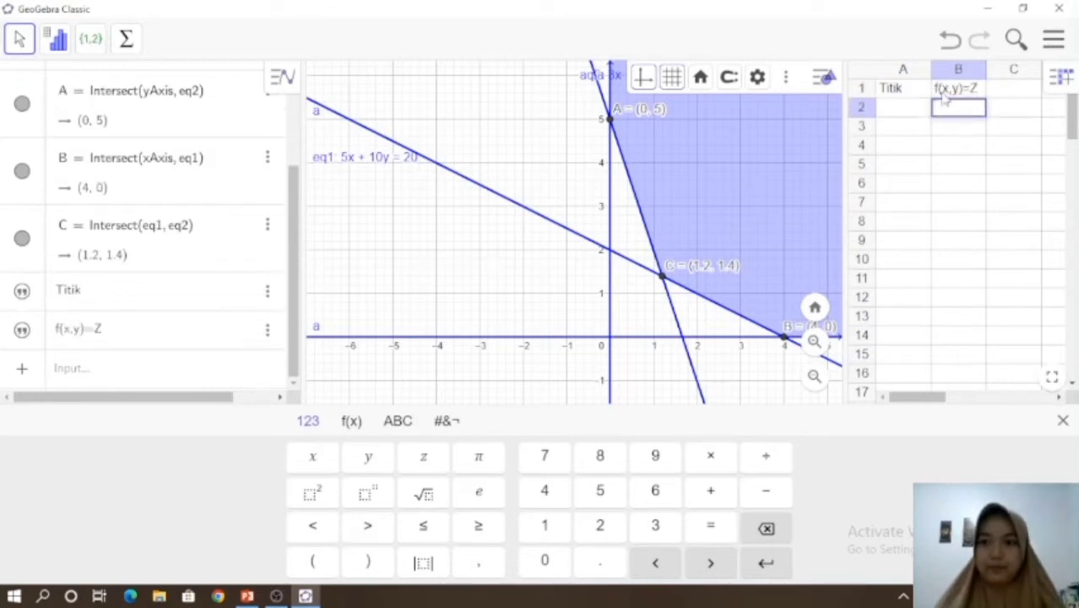
# Step: List the corner points A, B and C in cells A2 to A4 under the Titik header
pyautogui.click(918, 107)
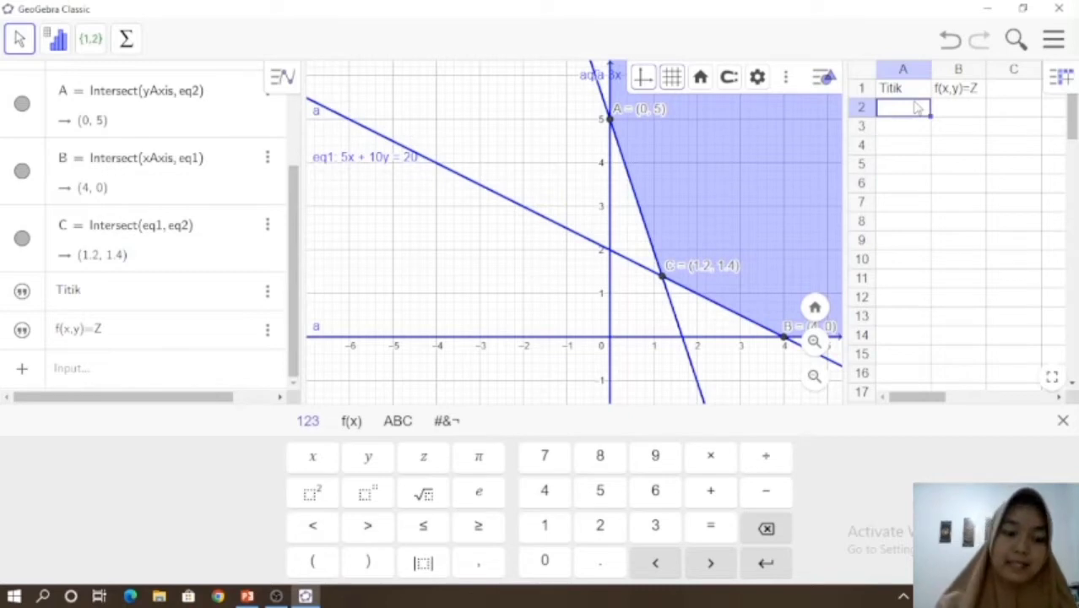
pyautogui.write('A')
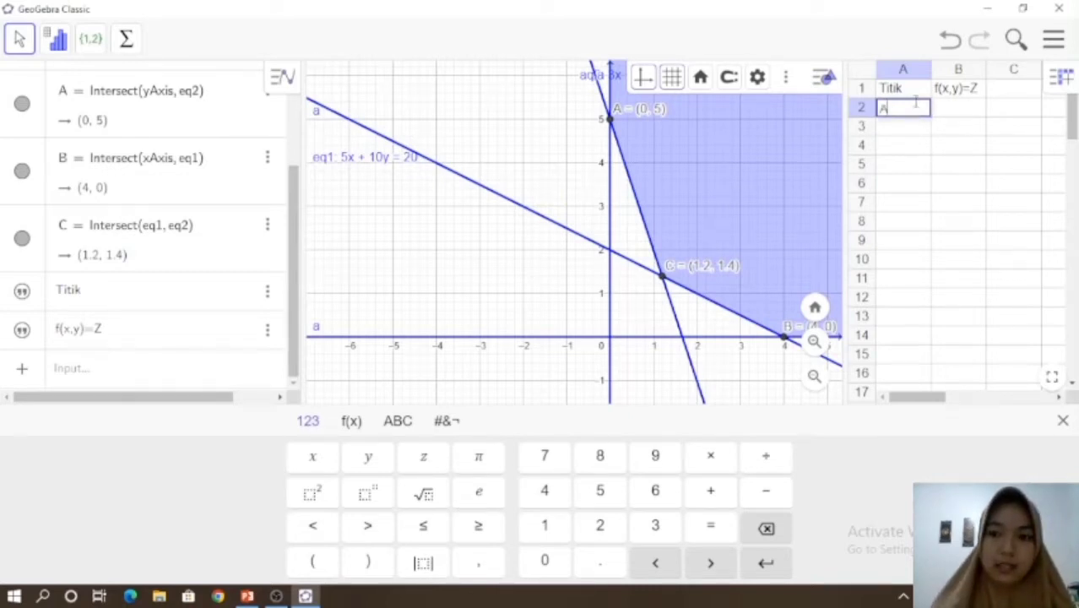
pyautogui.press('Return')
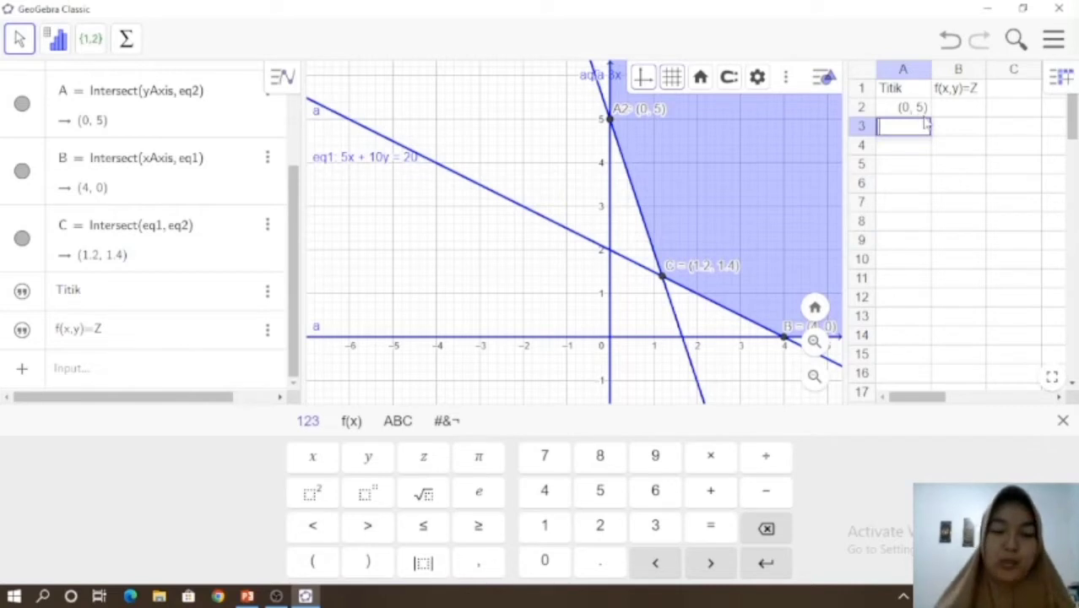
pyautogui.write('B')
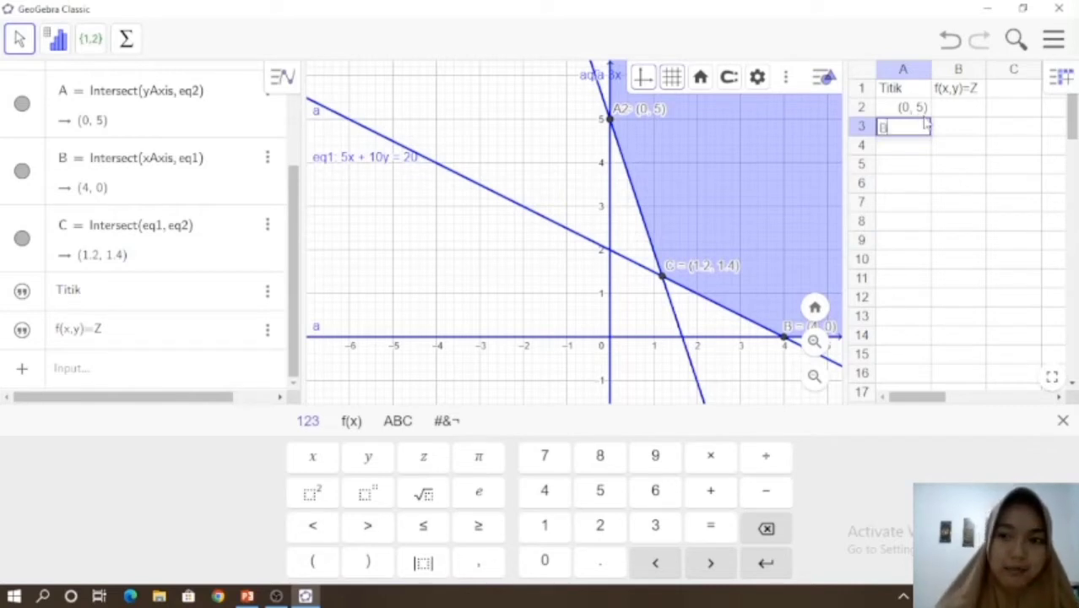
pyautogui.press('Return')
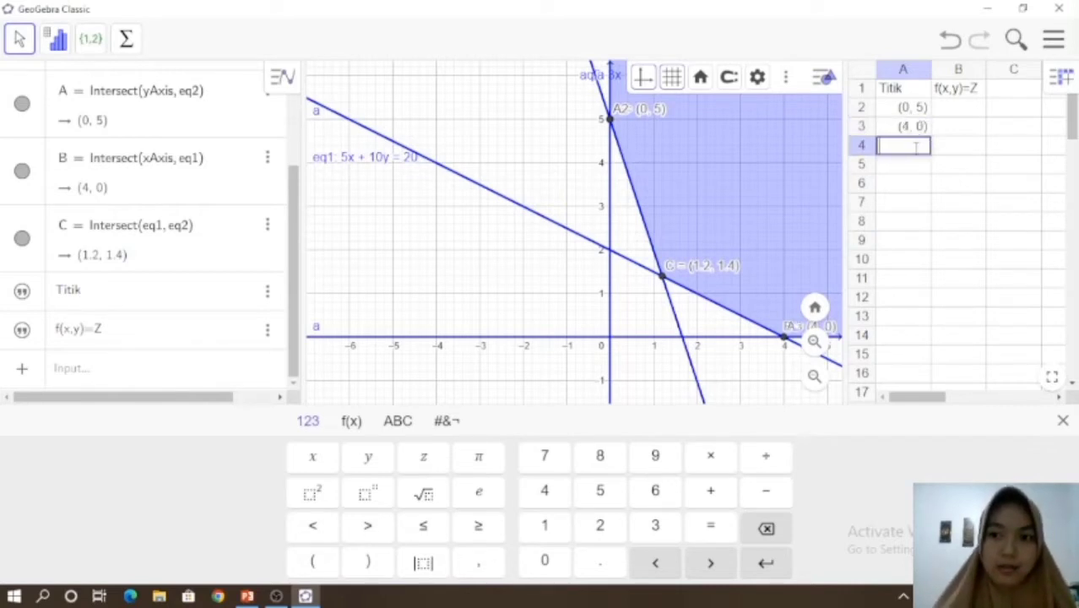
pyautogui.write('C')
pyautogui.press('Return')
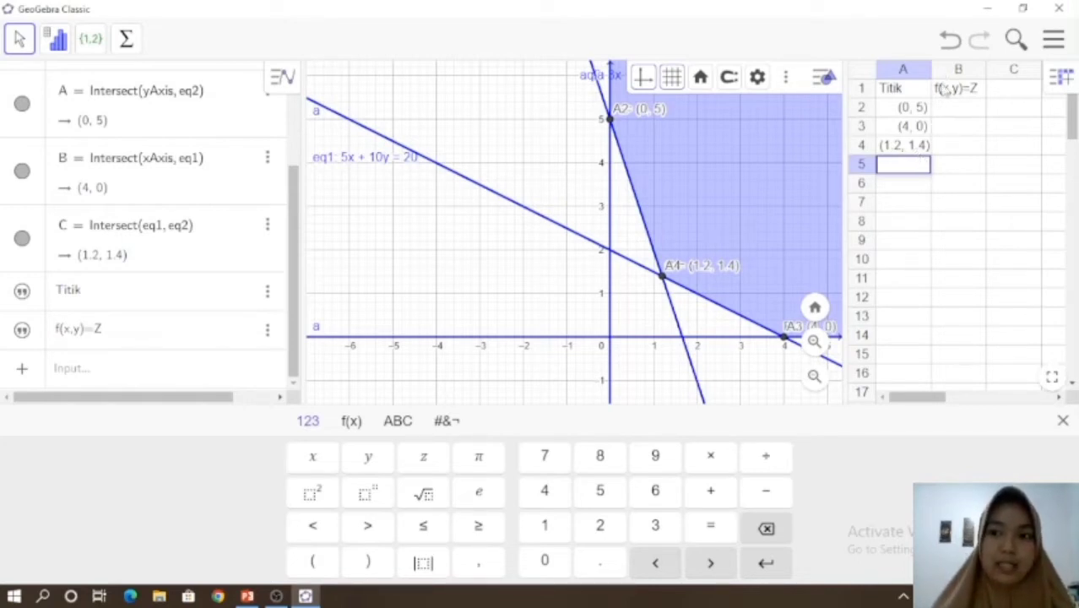
# Step: Evaluate the objective function at the corner points by entering f(A), f(B) and f(C) in cells B2 to B4
pyautogui.click(944, 115)
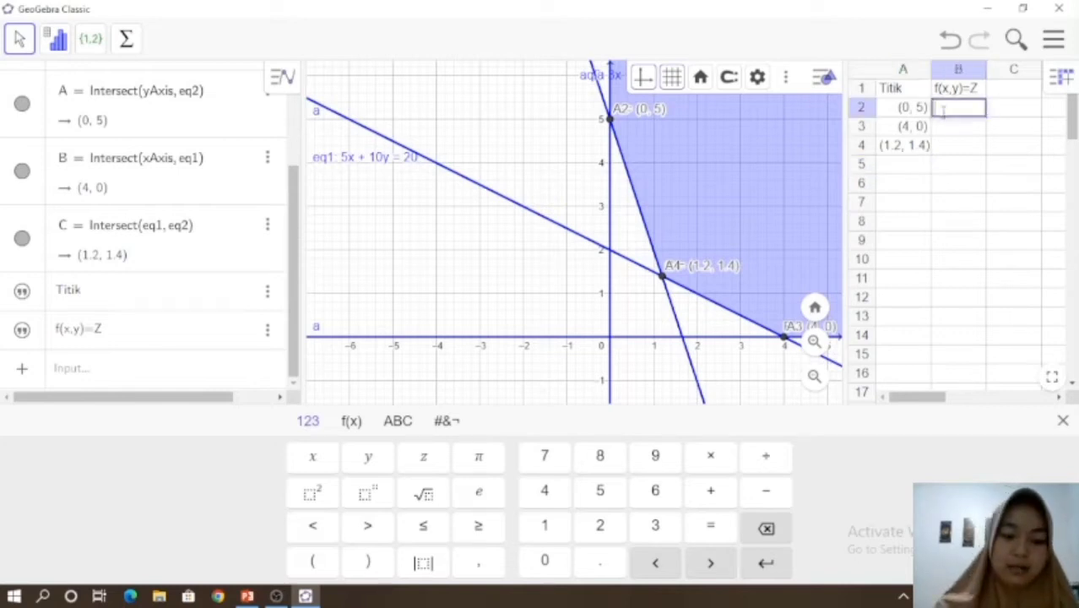
pyautogui.write('f(')
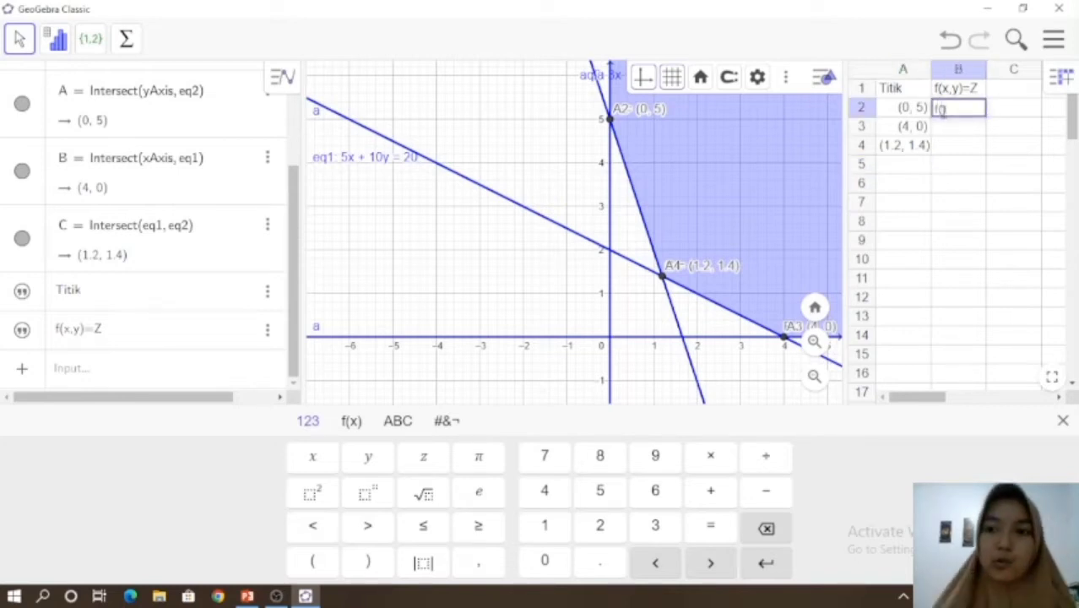
pyautogui.write('A')
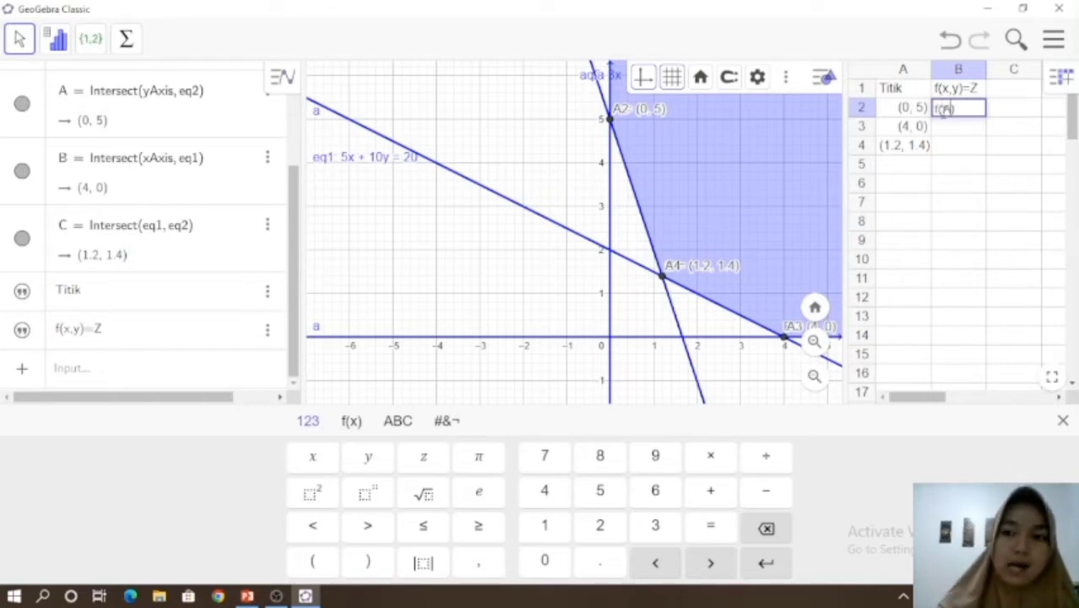
pyautogui.press('Return')
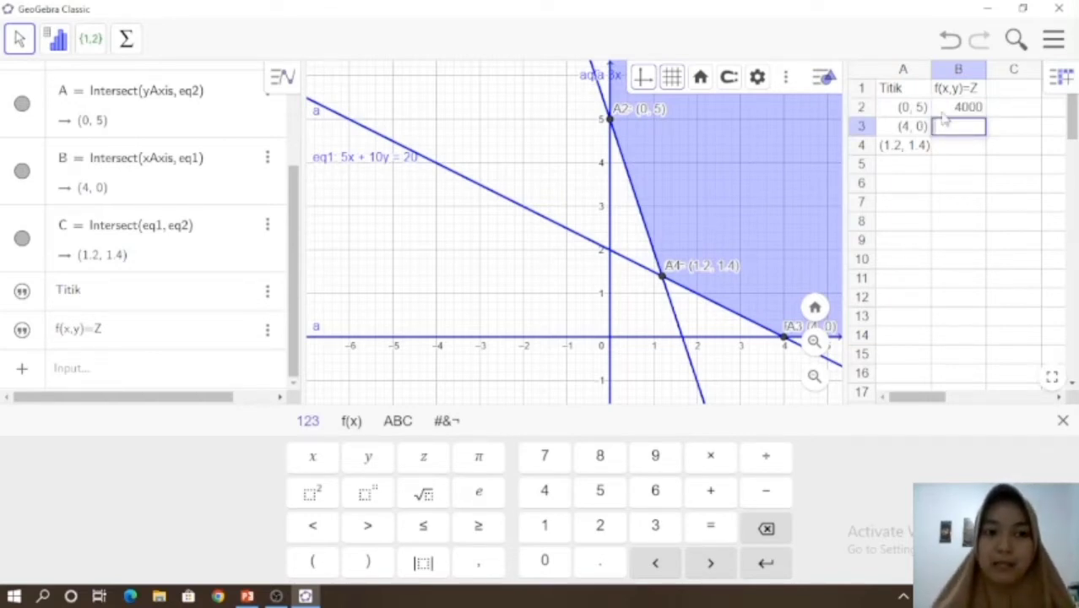
pyautogui.click(1062, 421)
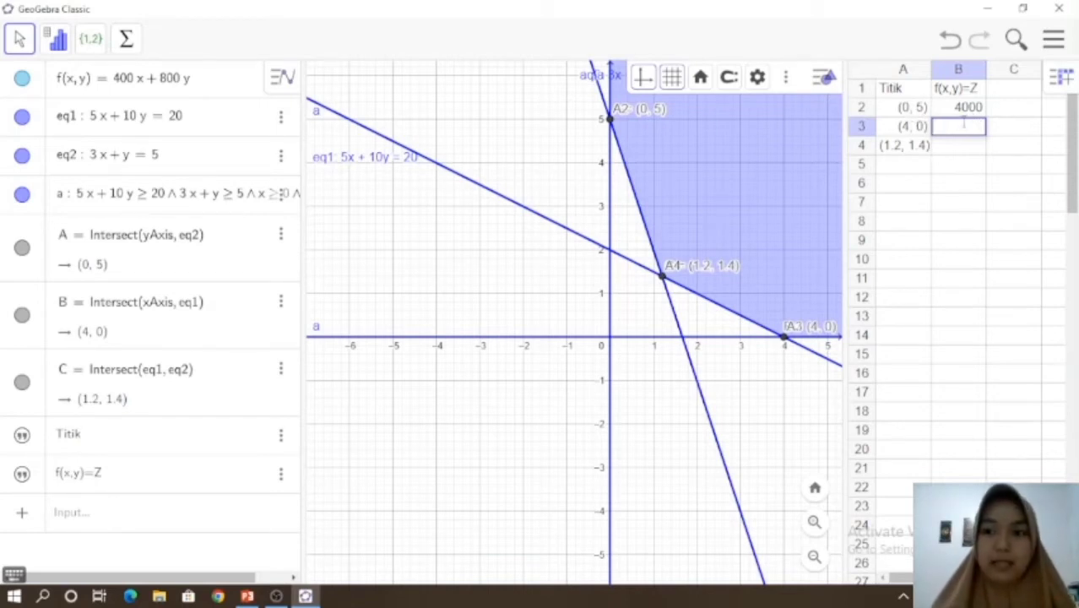
pyautogui.write('f(')
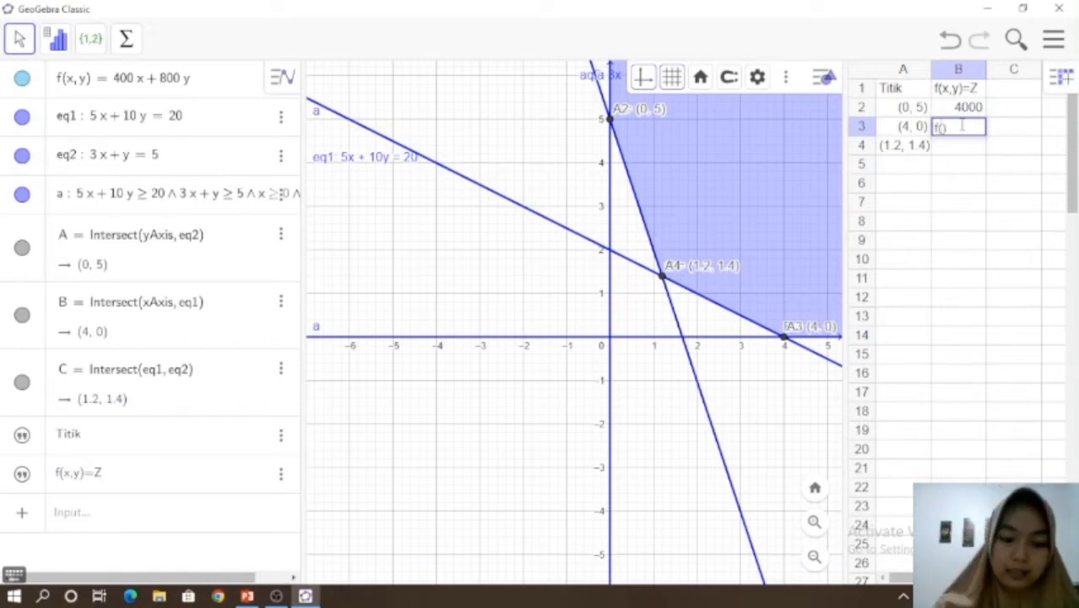
pyautogui.write('B')
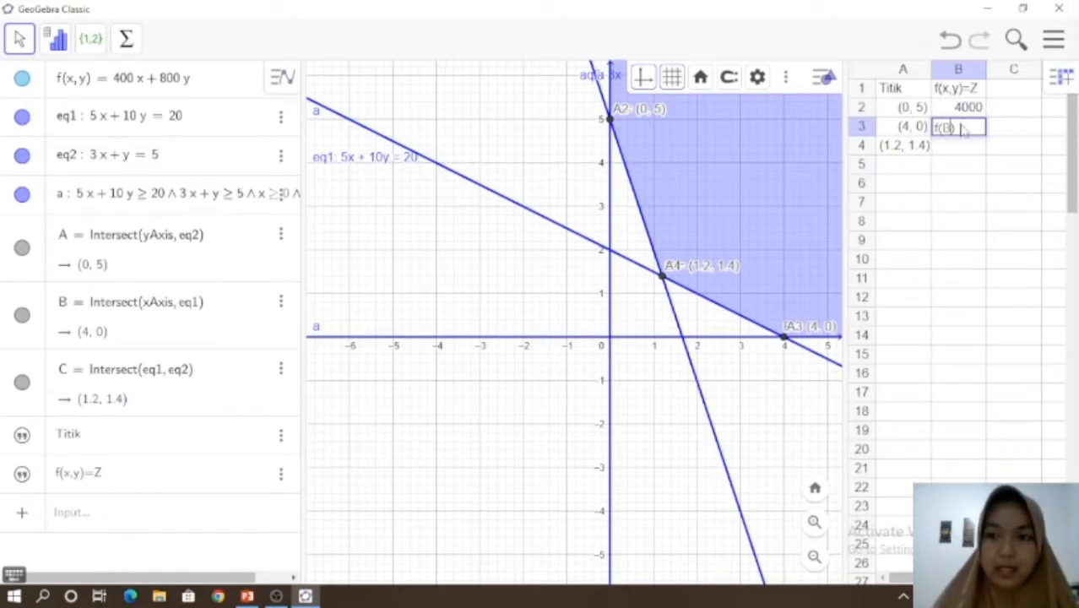
pyautogui.press('Return')
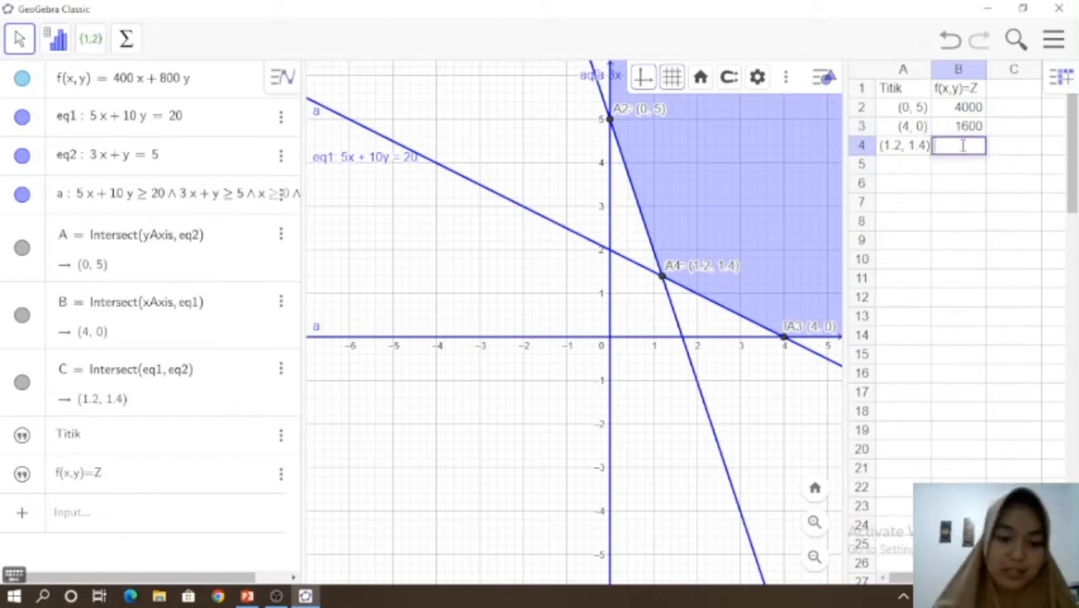
pyautogui.write('f(C')
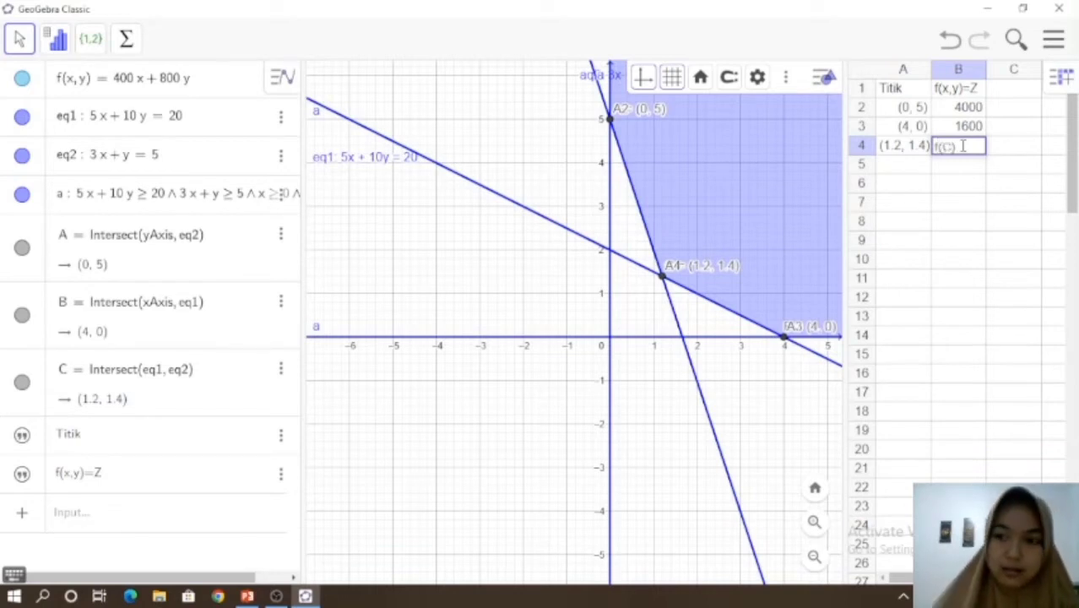
pyautogui.press('Return')
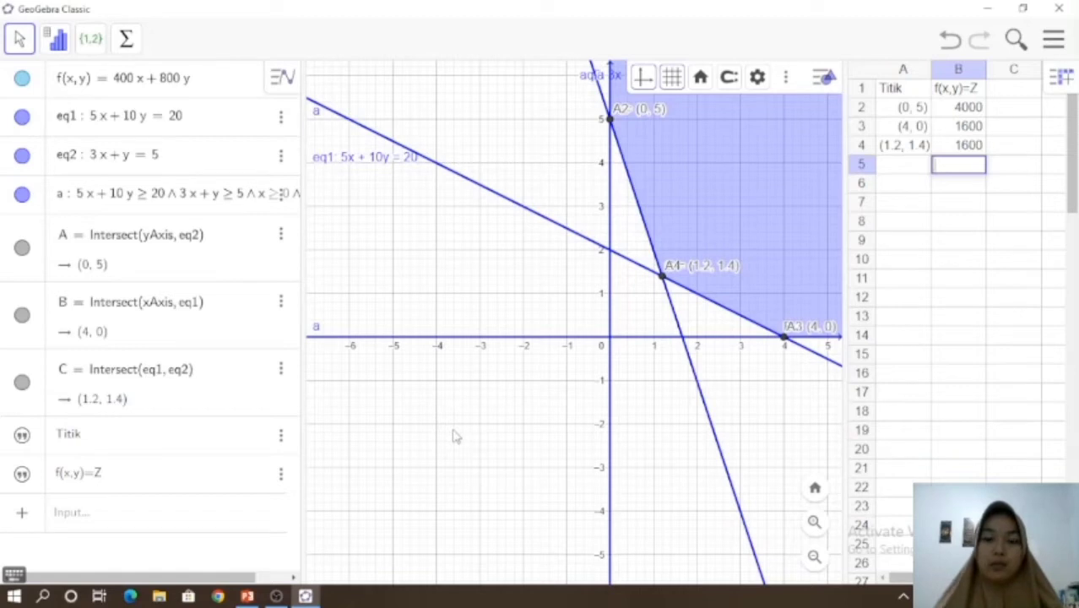
# Step: Switch to the PowerPoint presentation, read the problem on slide 7 about critical points and extreme values, and return to GeoGebra
pyautogui.click(246, 596)
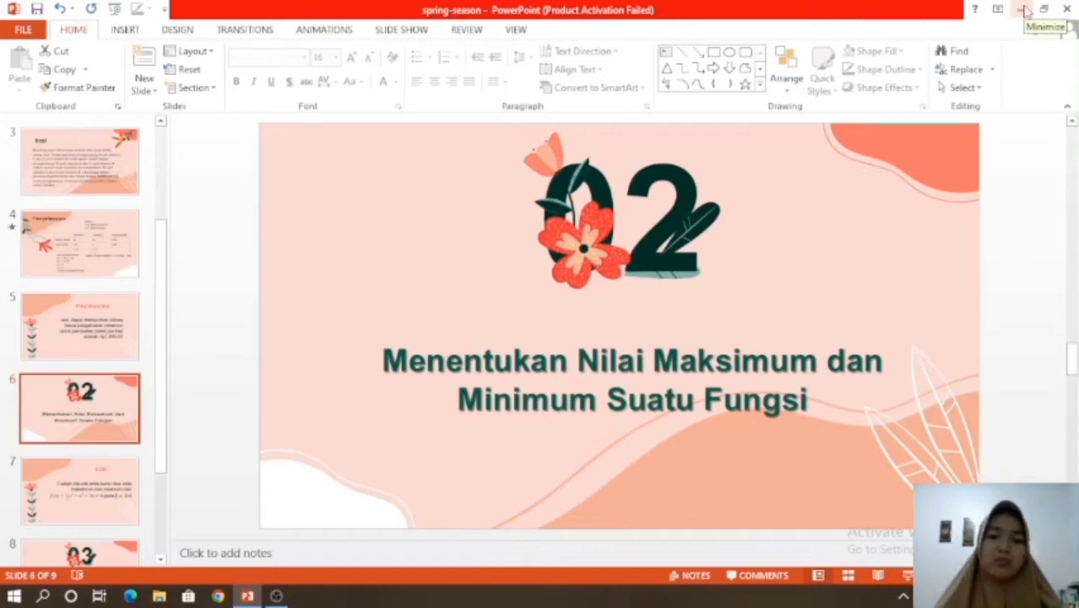
pyautogui.click(125, 473)
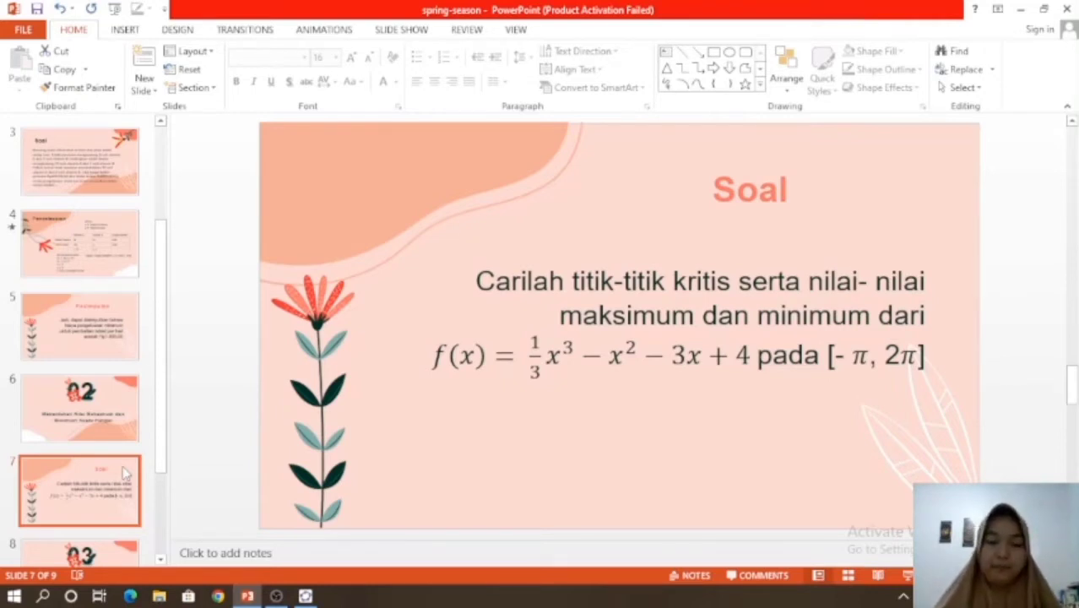
pyautogui.click(304, 596)
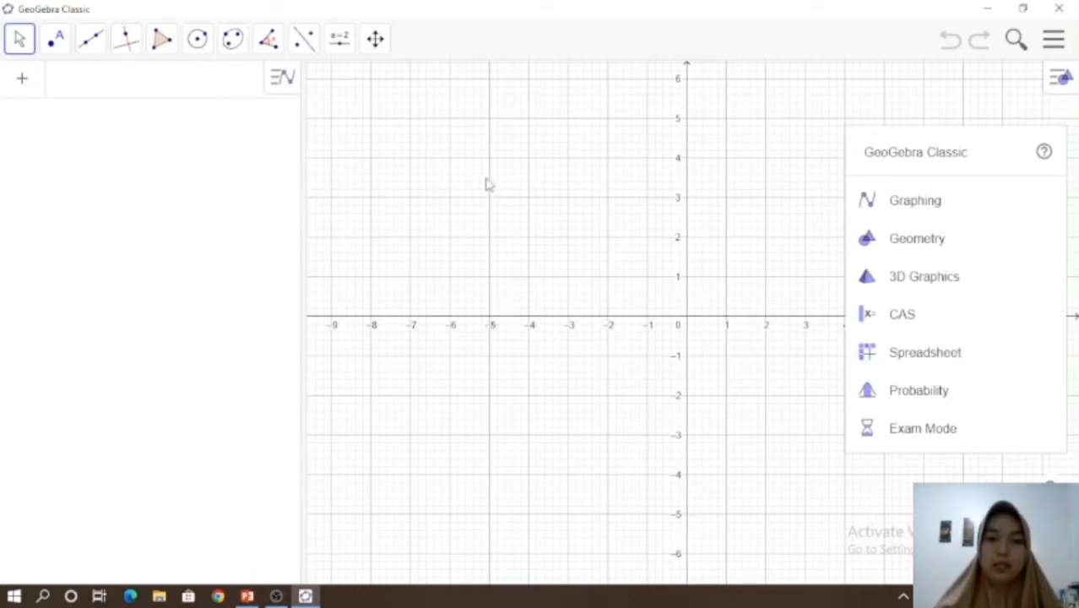
# Step: Set the x-axis number distance to π in the Graphics view settings
pyautogui.scroll(-2, 486, 184)
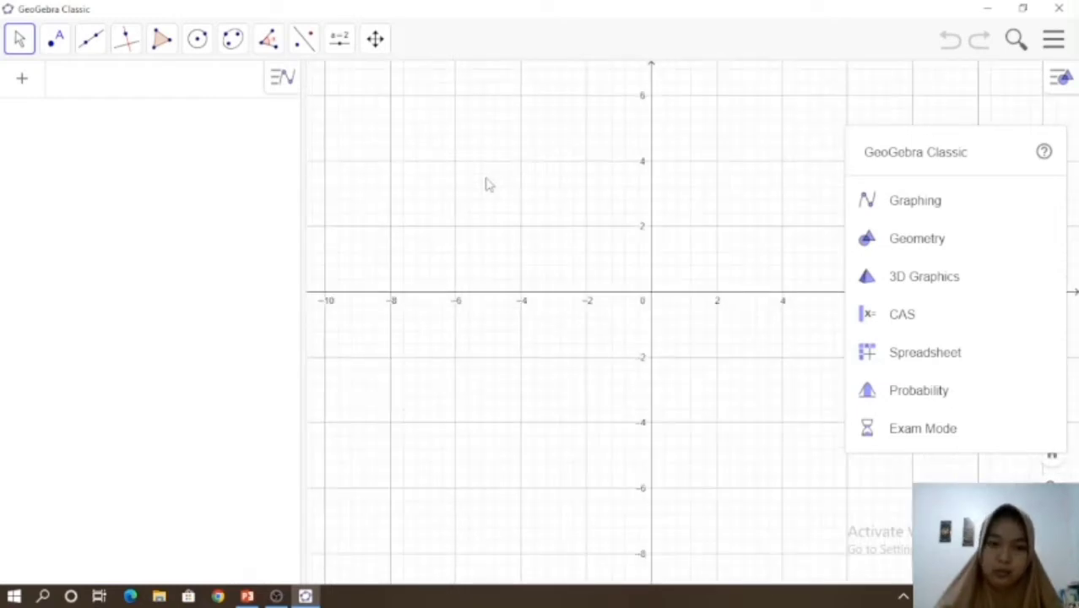
pyautogui.scroll(-2, 486, 184)
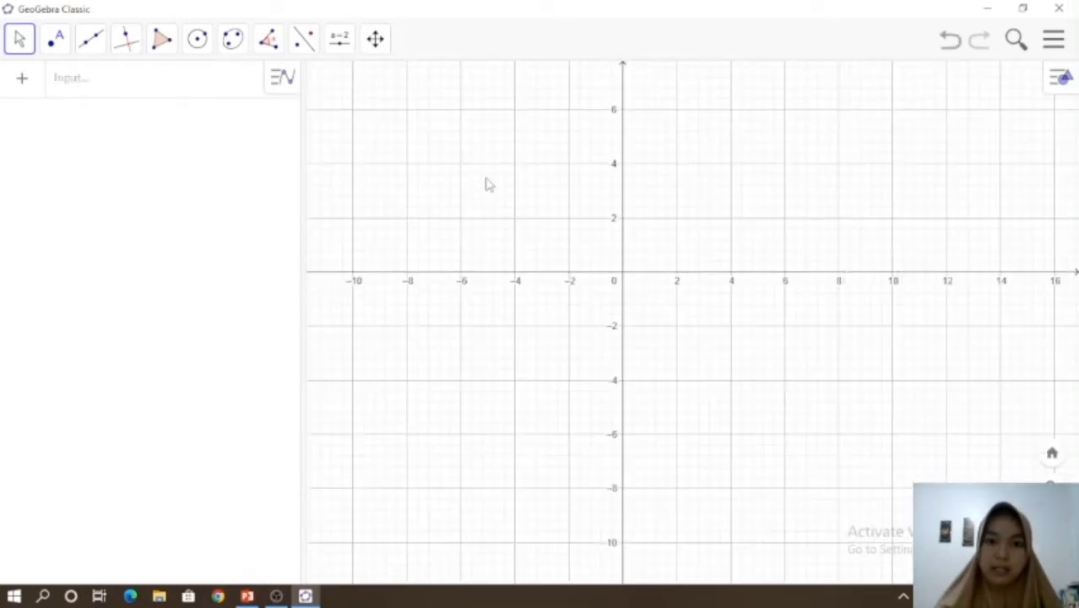
pyautogui.rightClick(486, 184)
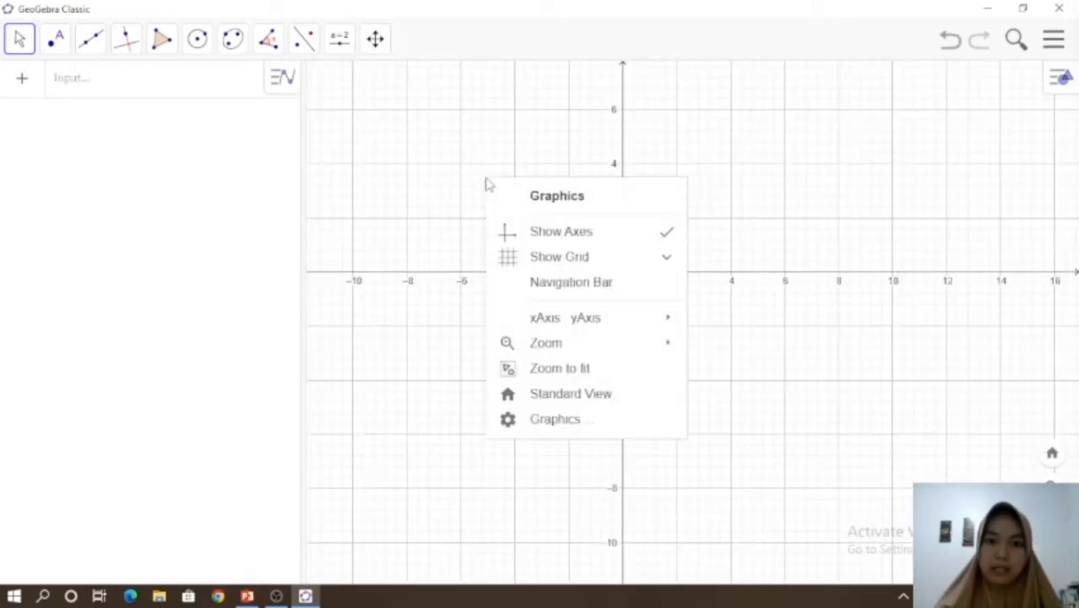
pyautogui.click(555, 420)
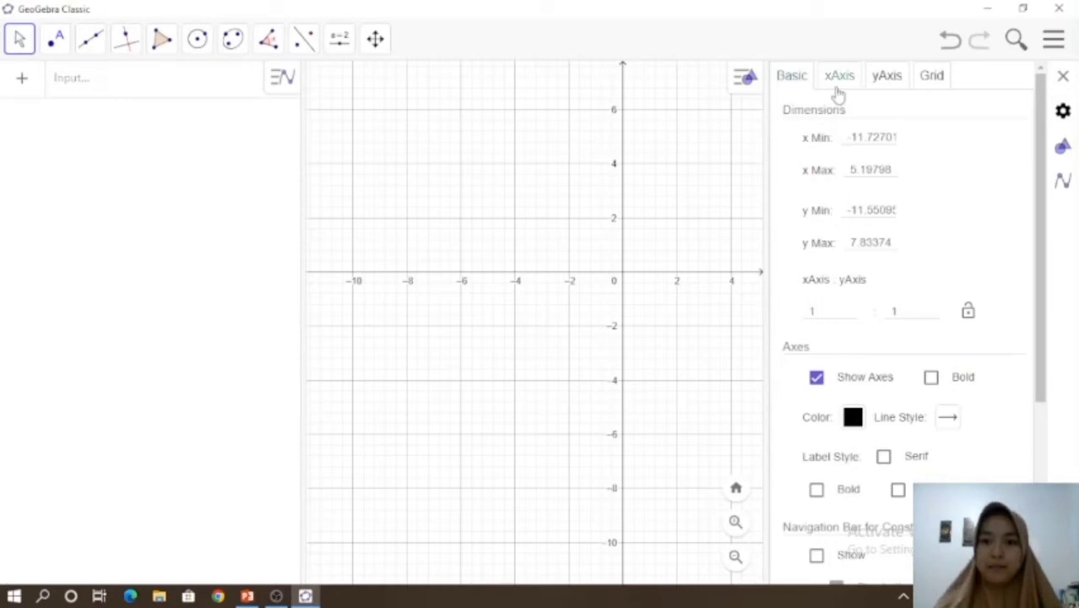
pyautogui.click(836, 90)
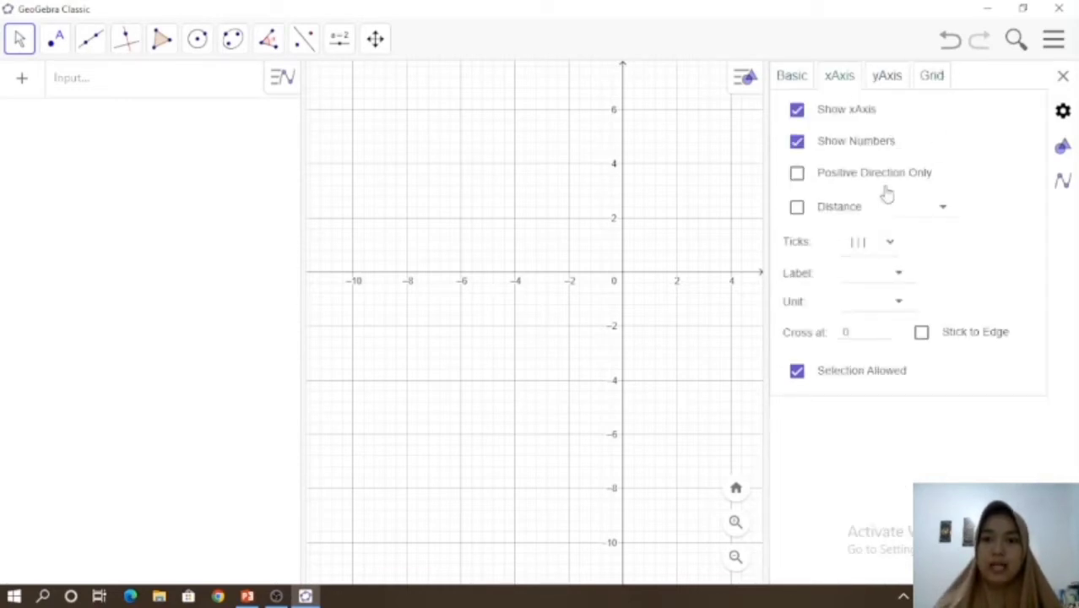
pyautogui.click(798, 207)
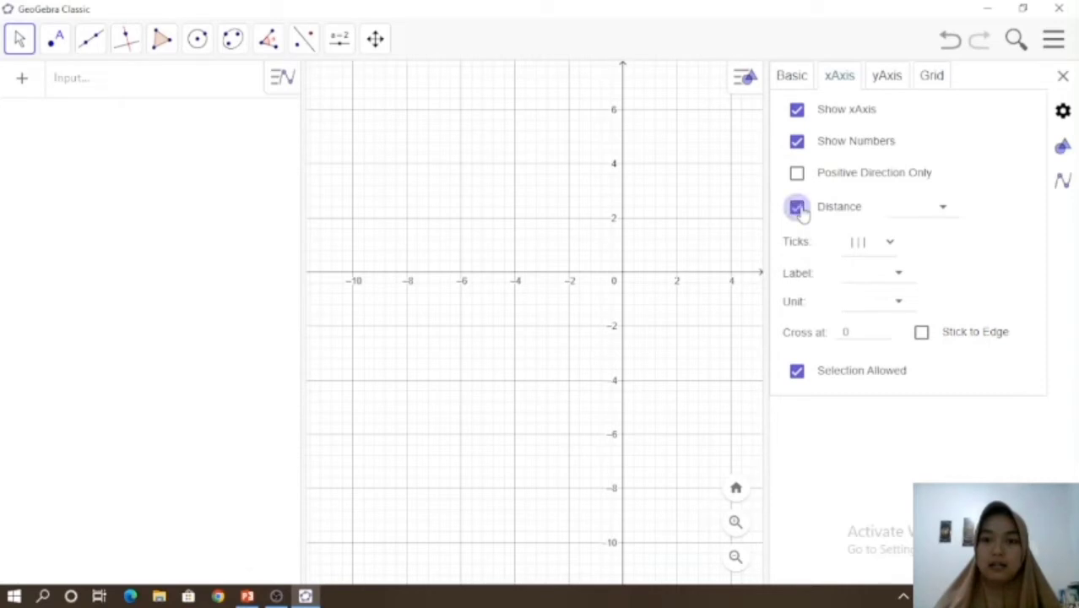
pyautogui.click(943, 211)
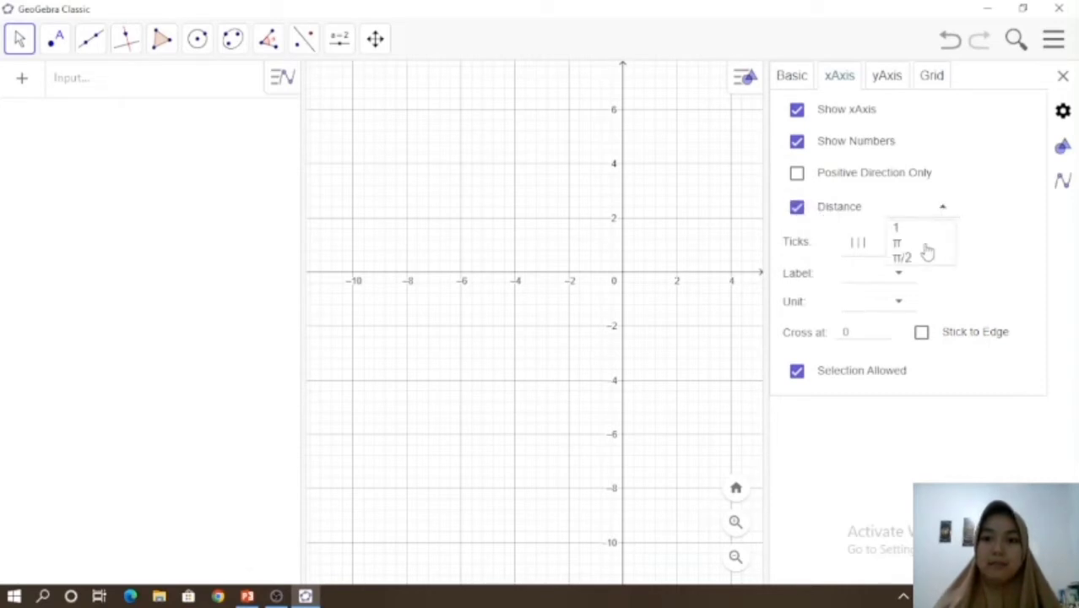
pyautogui.click(925, 245)
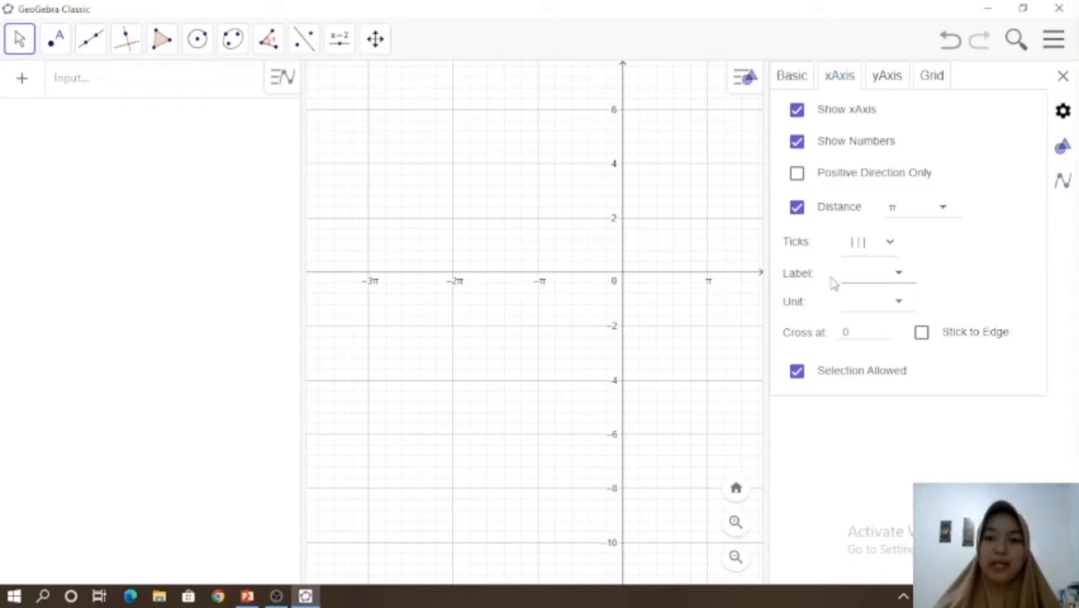
# Step: Label the horizontal axis x and the vertical axis y, and close the Graphics settings
pyautogui.click(900, 276)
pyautogui.click(893, 295)
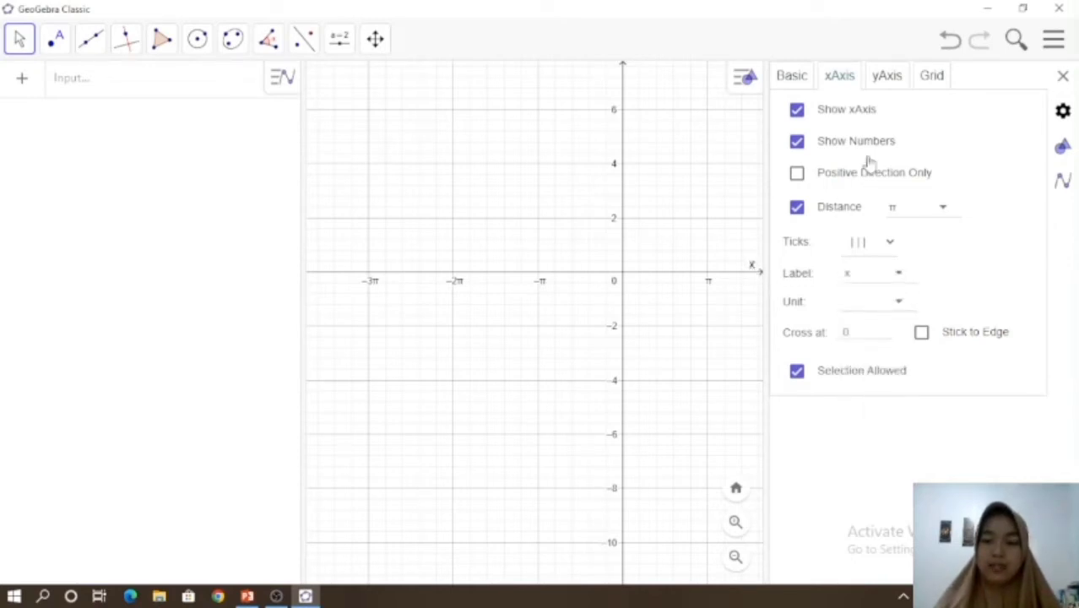
pyautogui.click(878, 76)
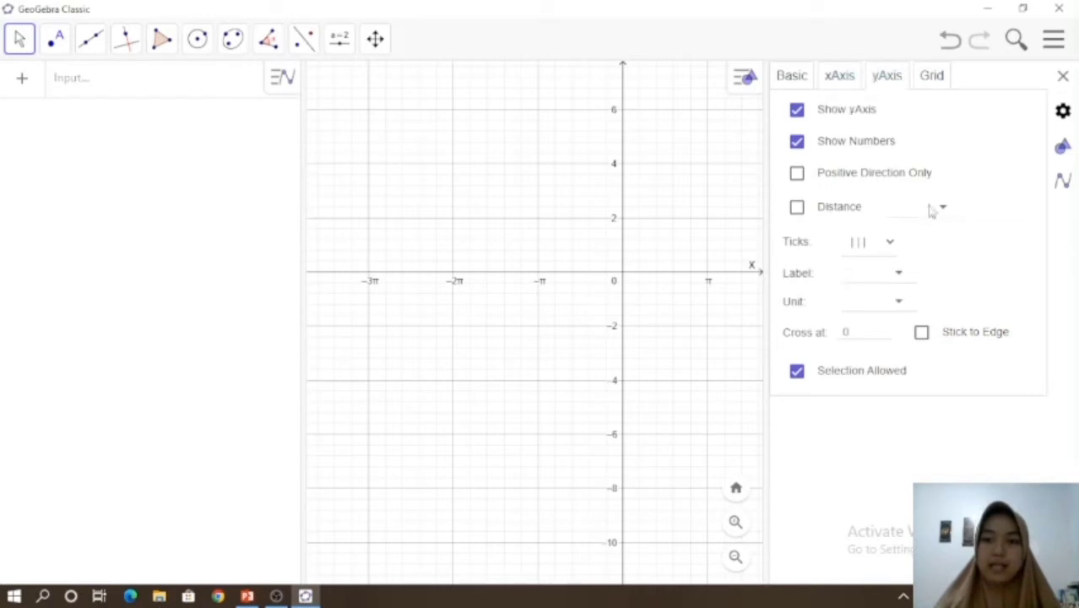
pyautogui.click(899, 278)
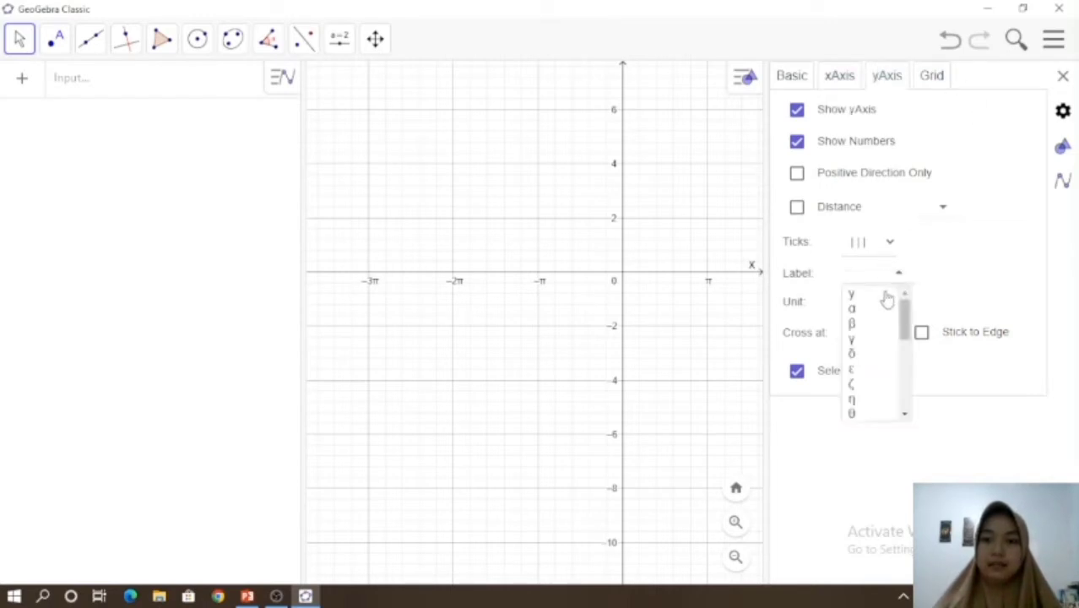
pyautogui.click(886, 295)
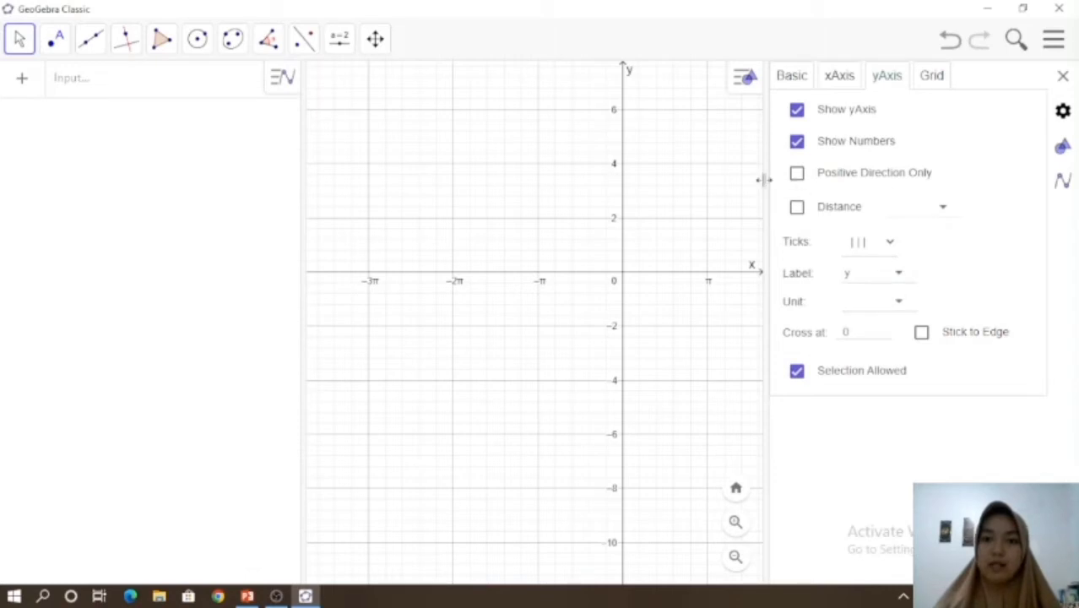
pyautogui.click(1063, 77)
# Step: Enter the cubic expression f(x) = 1/3x³ − x² − 3x + 4 in the algebra input
pyautogui.scroll(-2, 814, 403)
pyautogui.moveTo(814, 403); pyautogui.dragTo(663, 435)
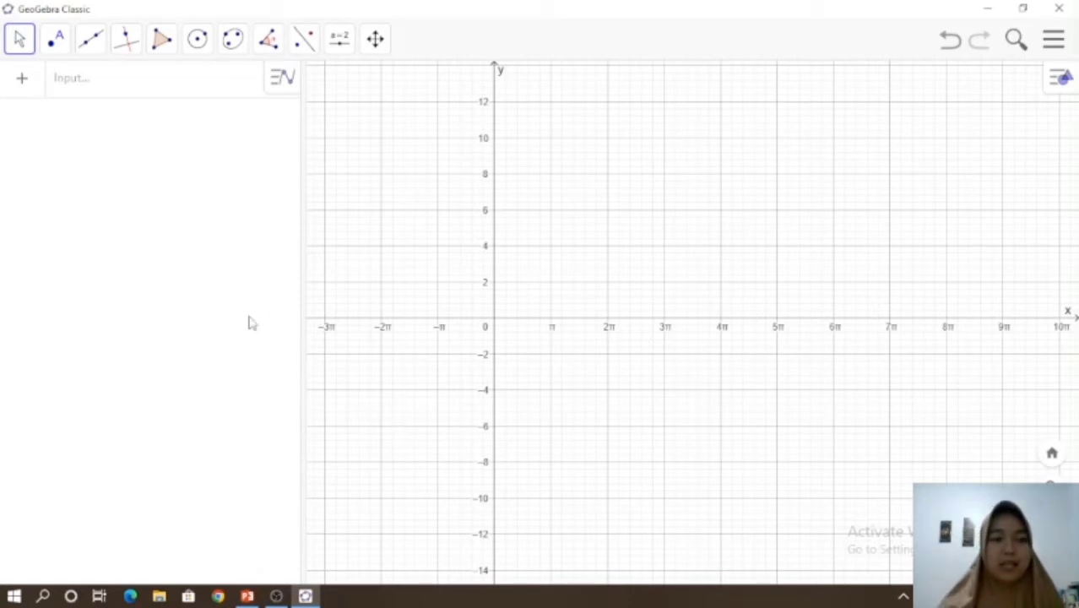
pyautogui.click(176, 90)
pyautogui.write('f(x) = 1/3 ')
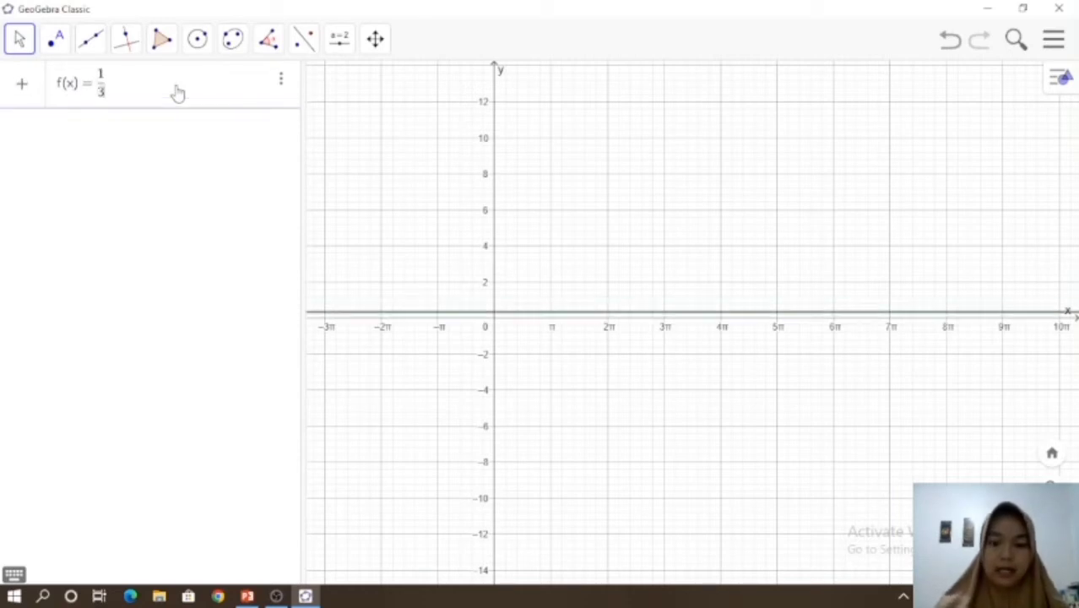
pyautogui.write('x')
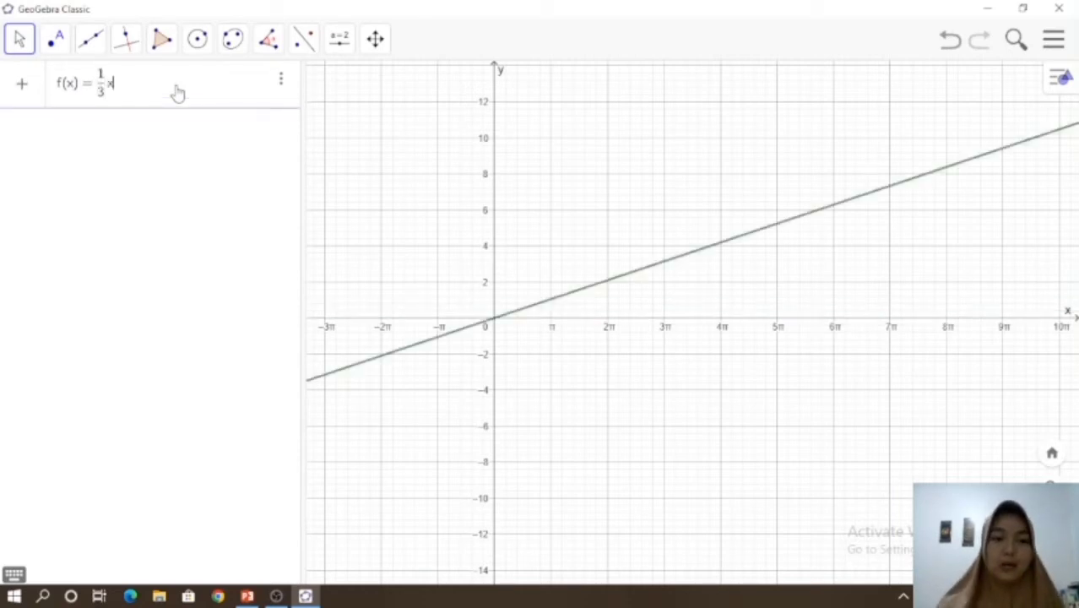
pyautogui.click(16, 575)
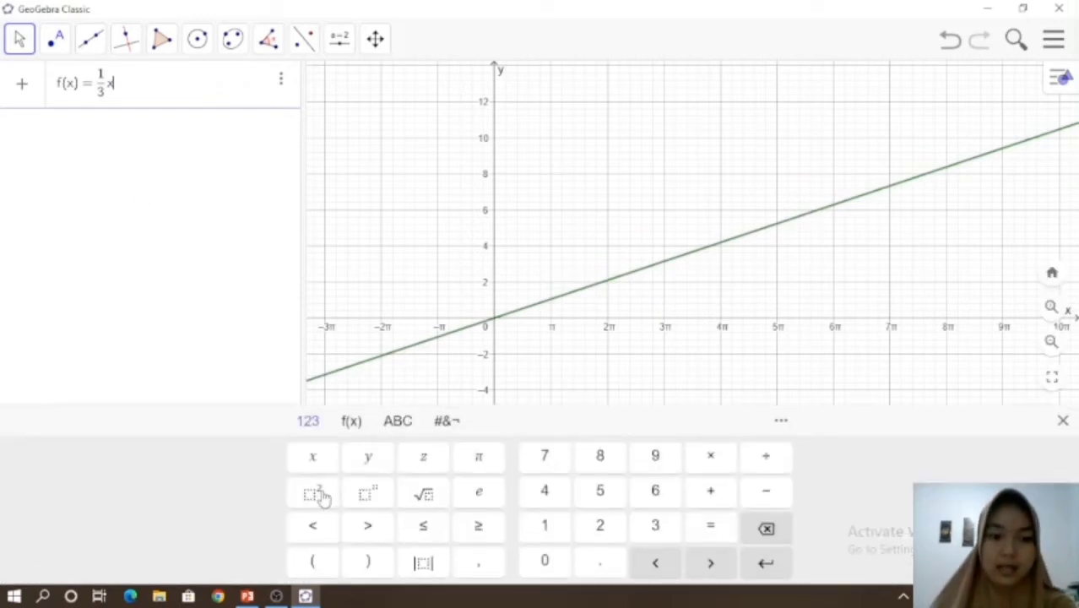
pyautogui.click(368, 494)
pyautogui.write('3')
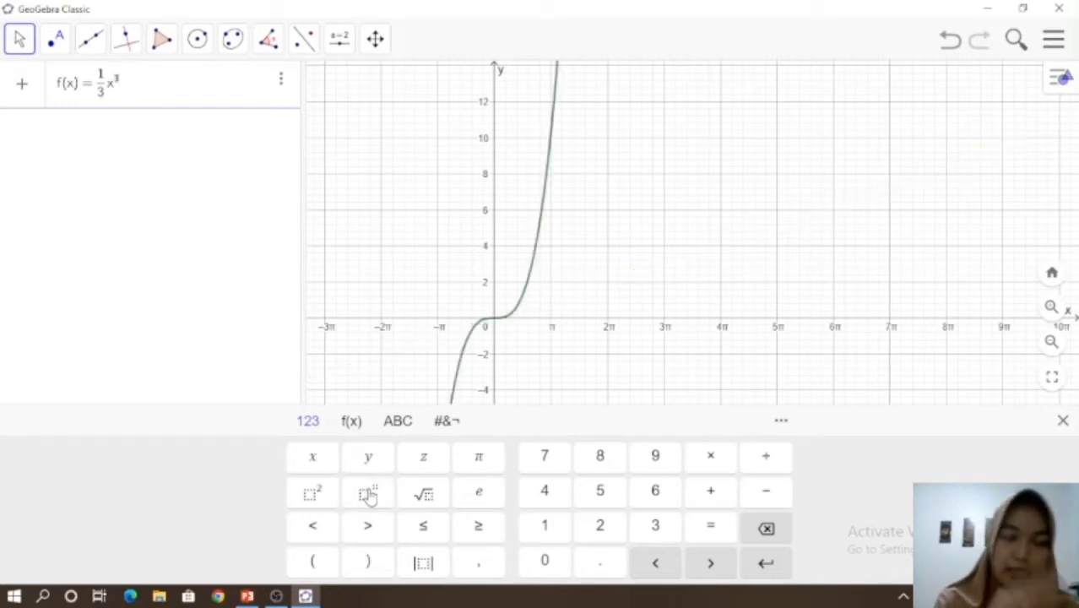
pyautogui.write('-')
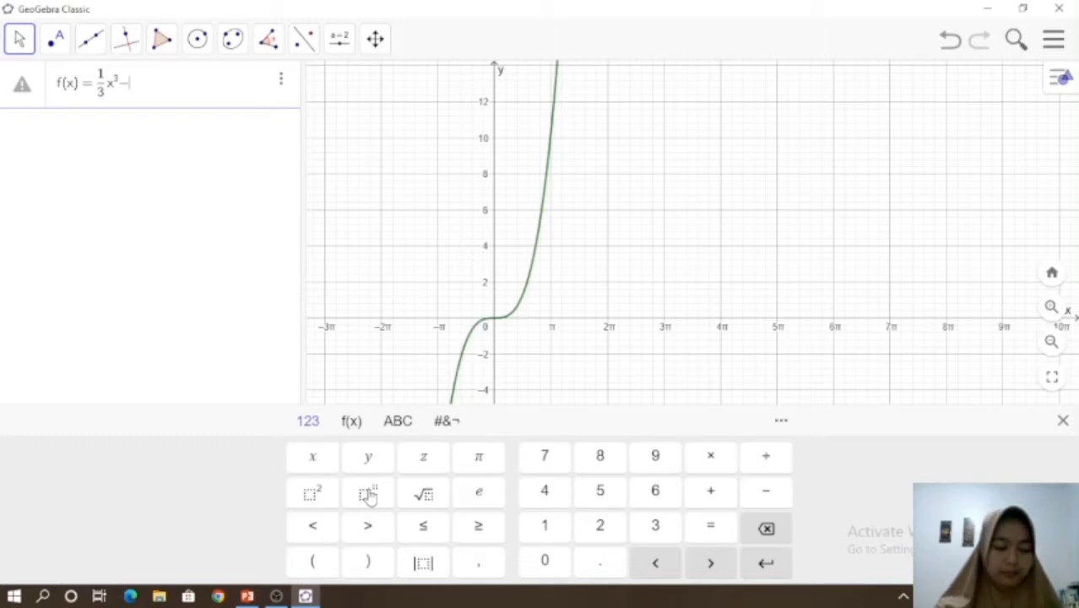
pyautogui.write('x')
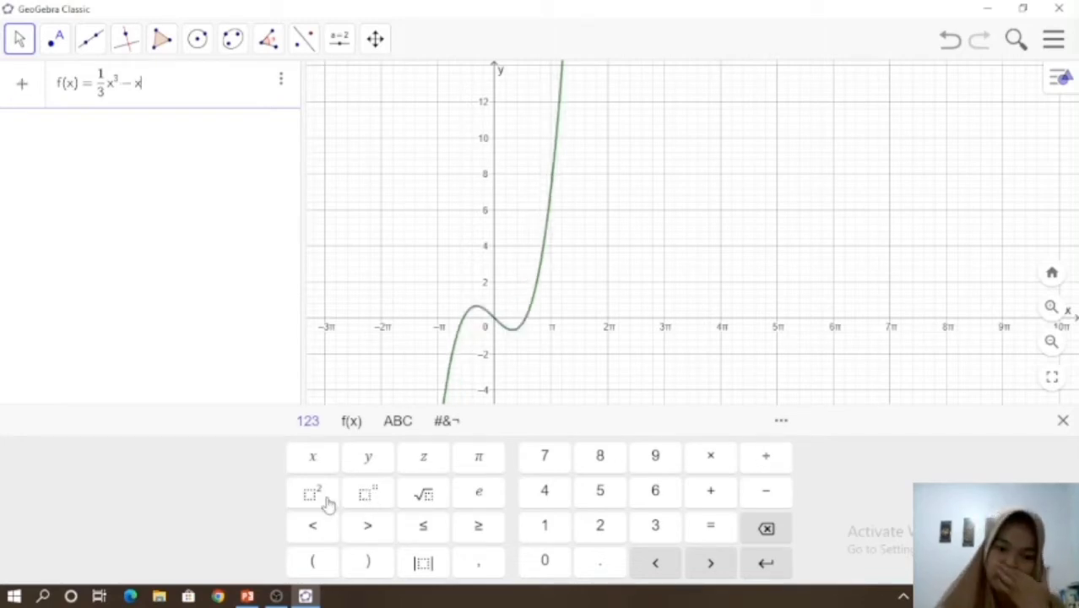
pyautogui.click(329, 503)
pyautogui.write('-')
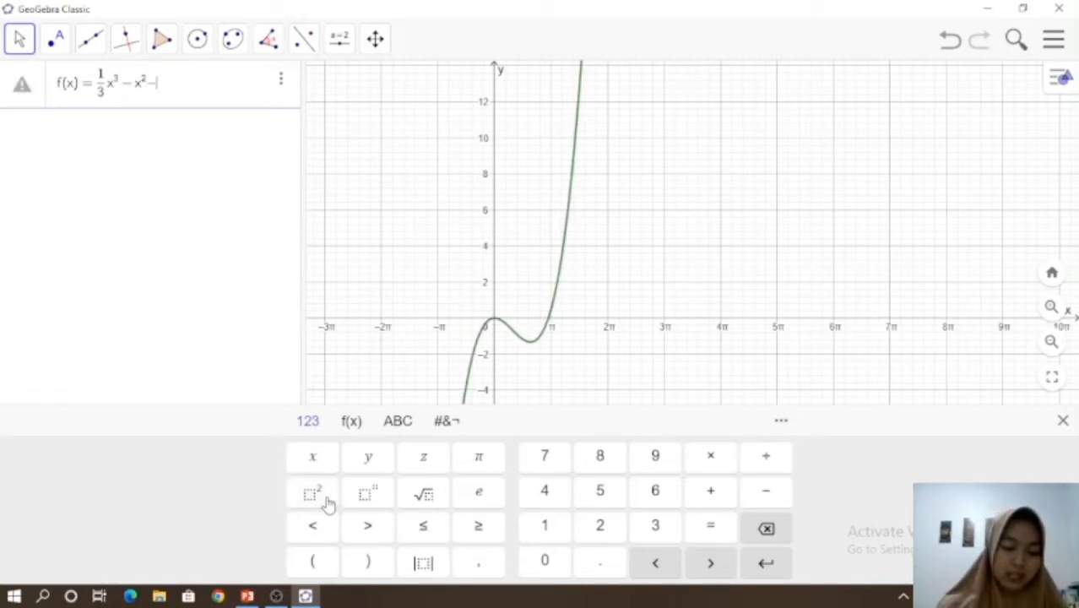
pyautogui.write('3x')
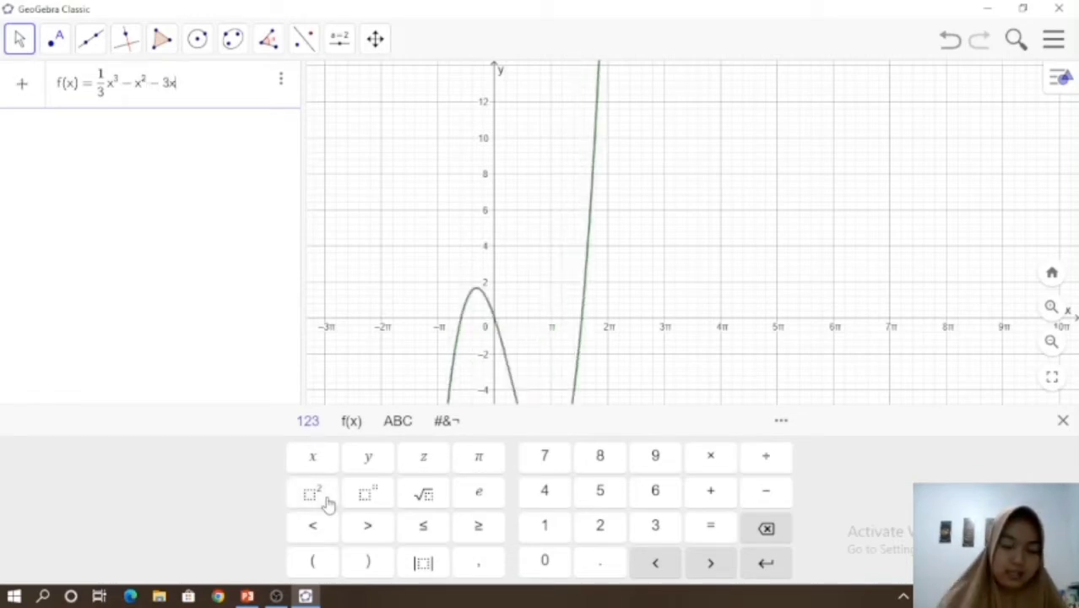
pyautogui.write('+4')
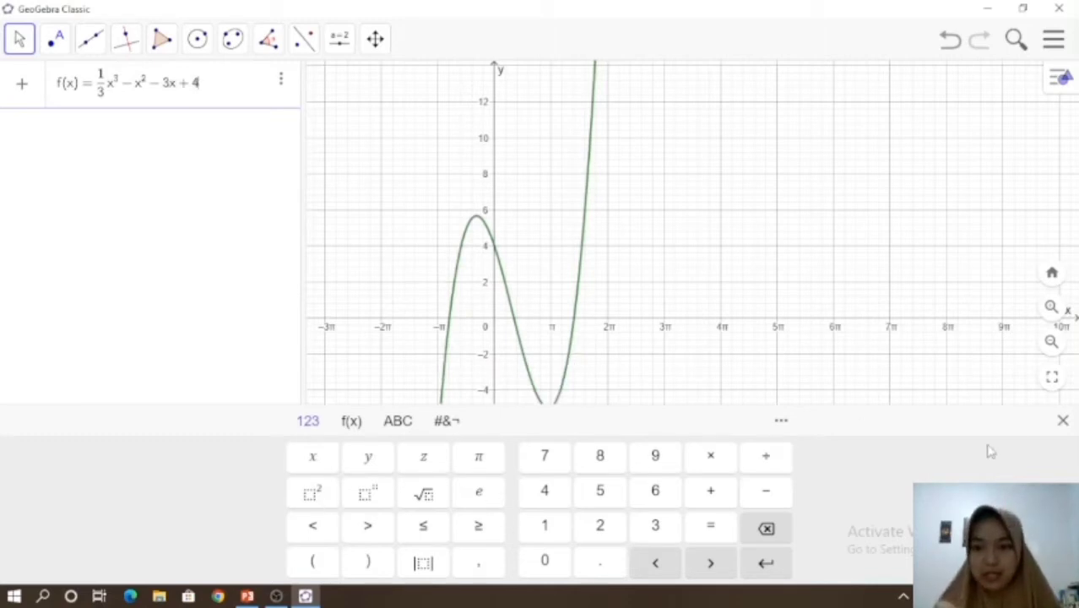
pyautogui.click(1062, 422)
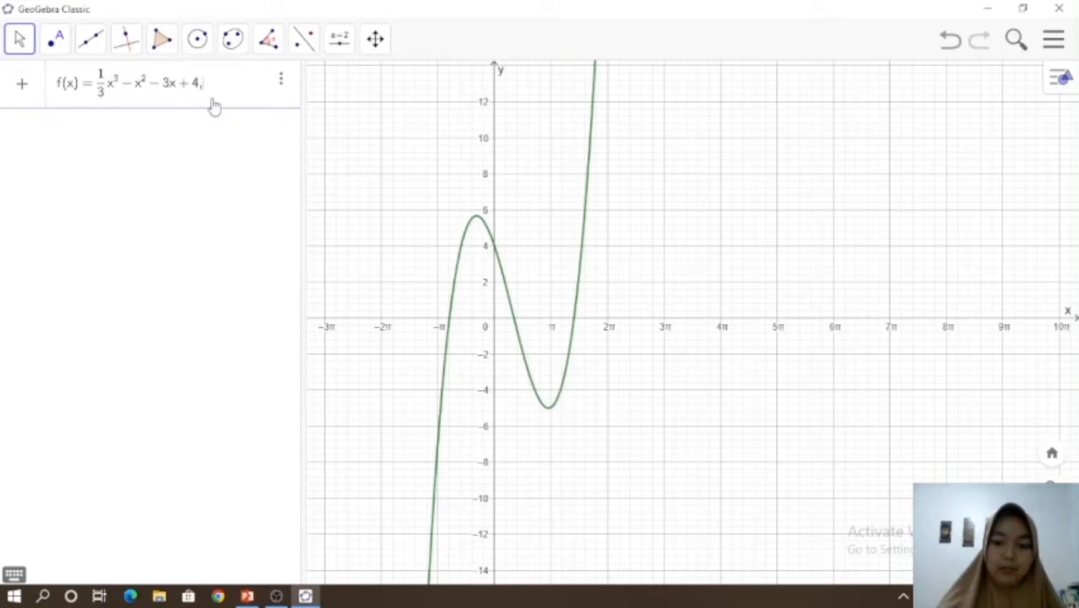
# Step: Restrict the cubic function to the domain (−π ≤ x ≤ 2π) and plot it
pyautogui.write('(')
pyautogui.write('-')
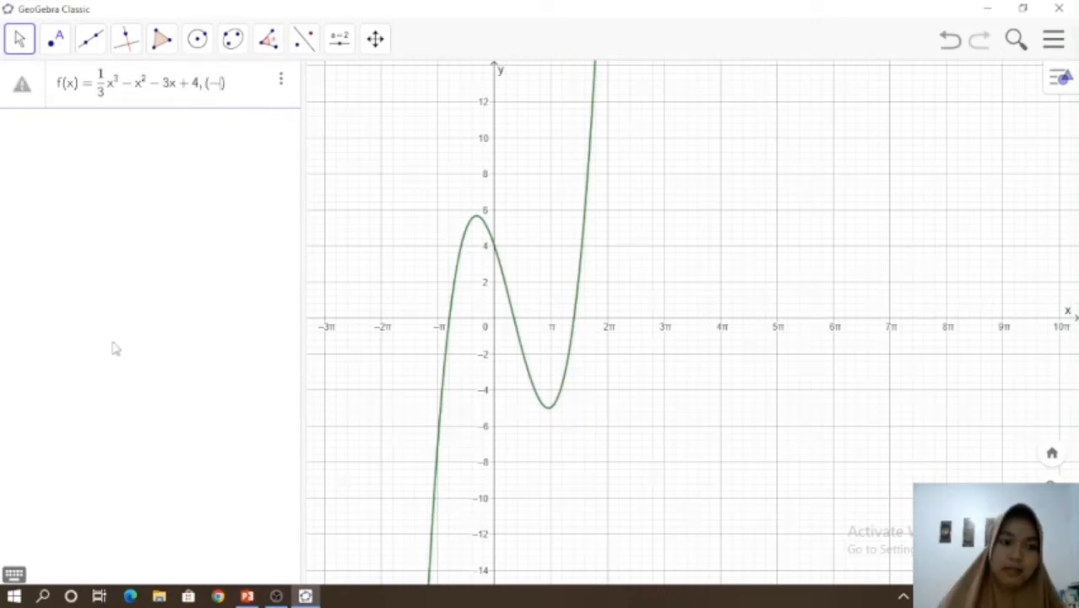
pyautogui.click(13, 574)
pyautogui.click(473, 457)
pyautogui.click(427, 529)
pyautogui.click(323, 461)
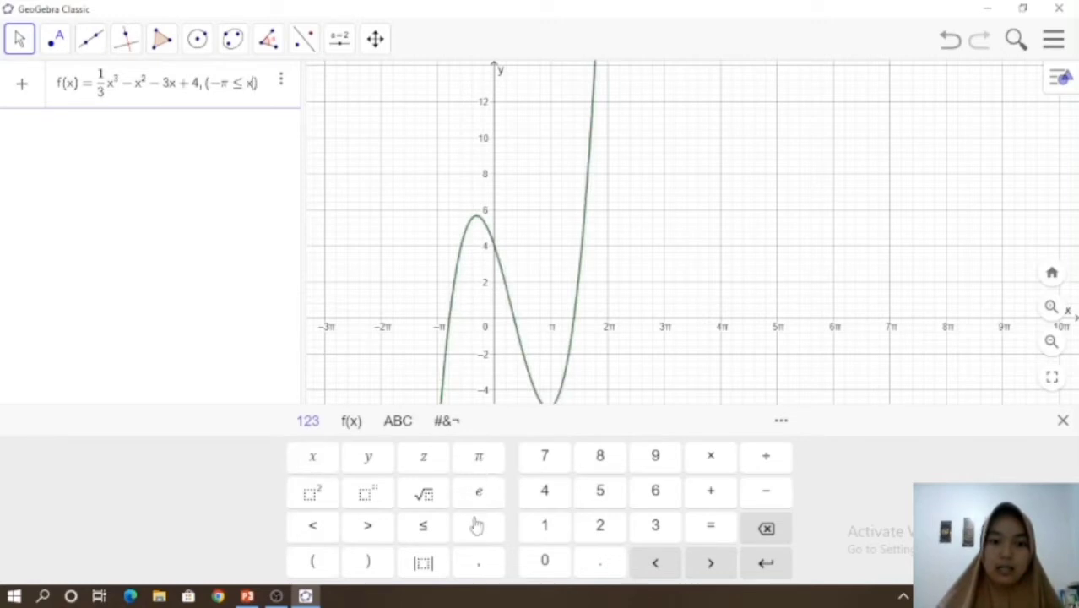
pyautogui.click(428, 528)
pyautogui.click(600, 525)
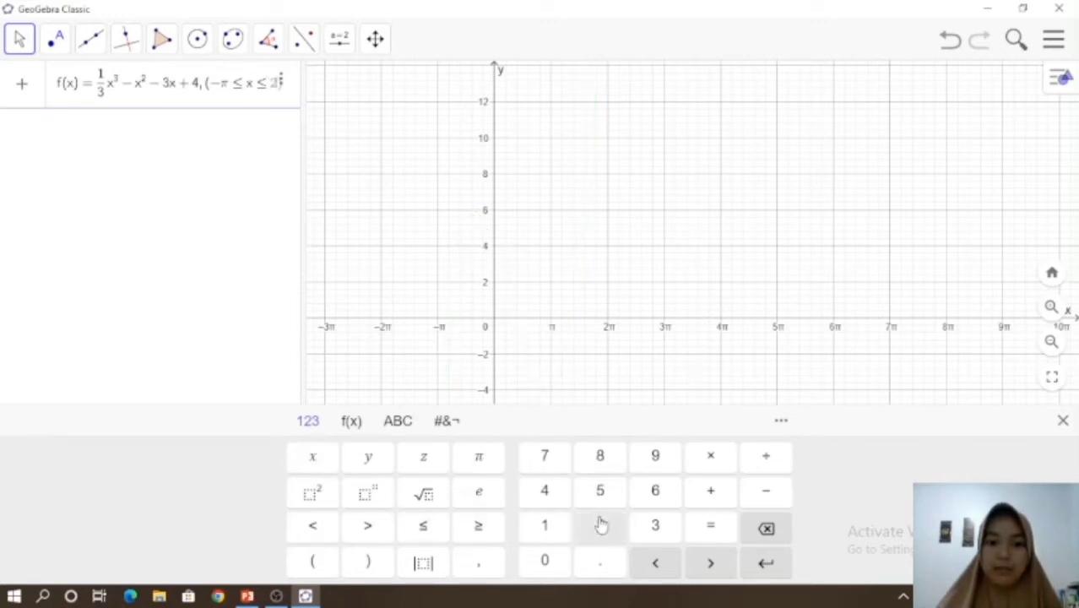
pyautogui.click(495, 460)
pyautogui.click(1063, 420)
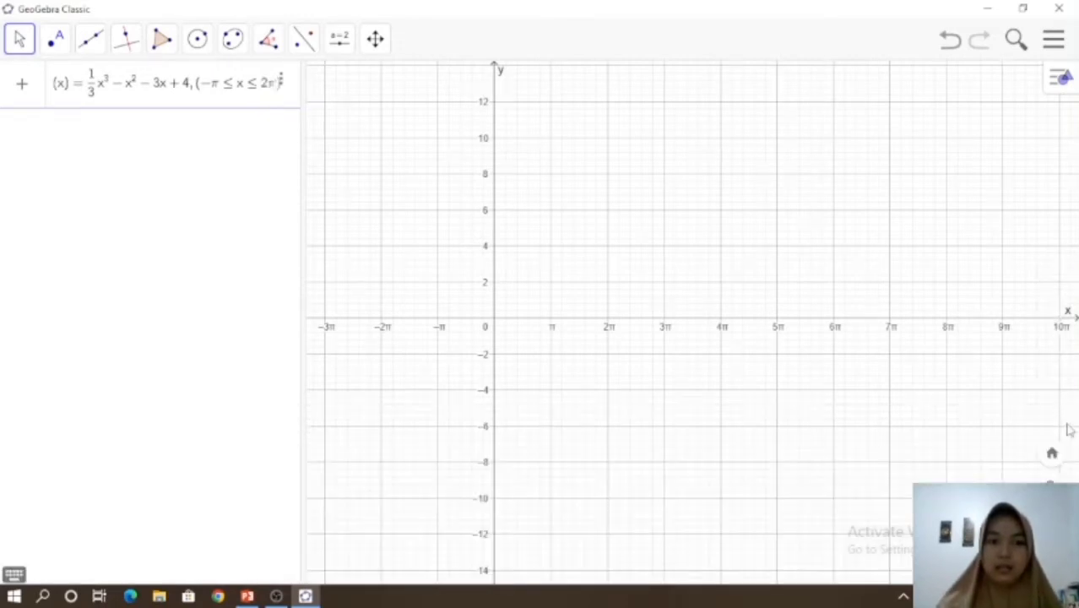
pyautogui.press('Return')
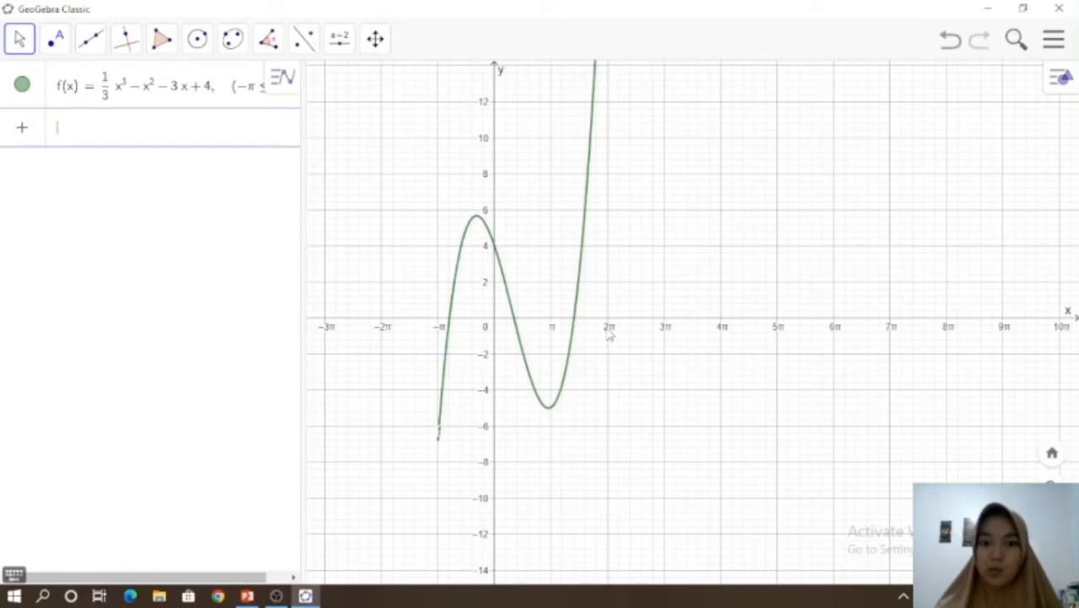
# Step: Examine the whole curve between its endpoints, then recheck the problem on slide 7 in PowerPoint and return to GeoGebra
pyautogui.moveTo(836, 400); pyautogui.dragTo(797, 459)
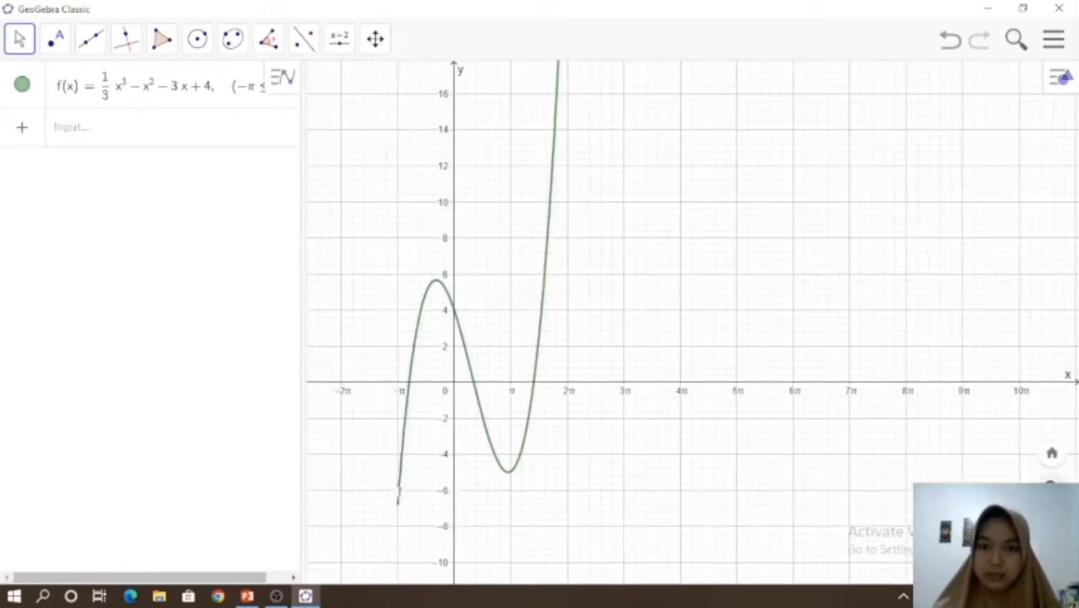
pyautogui.scroll(4, 687, 324)
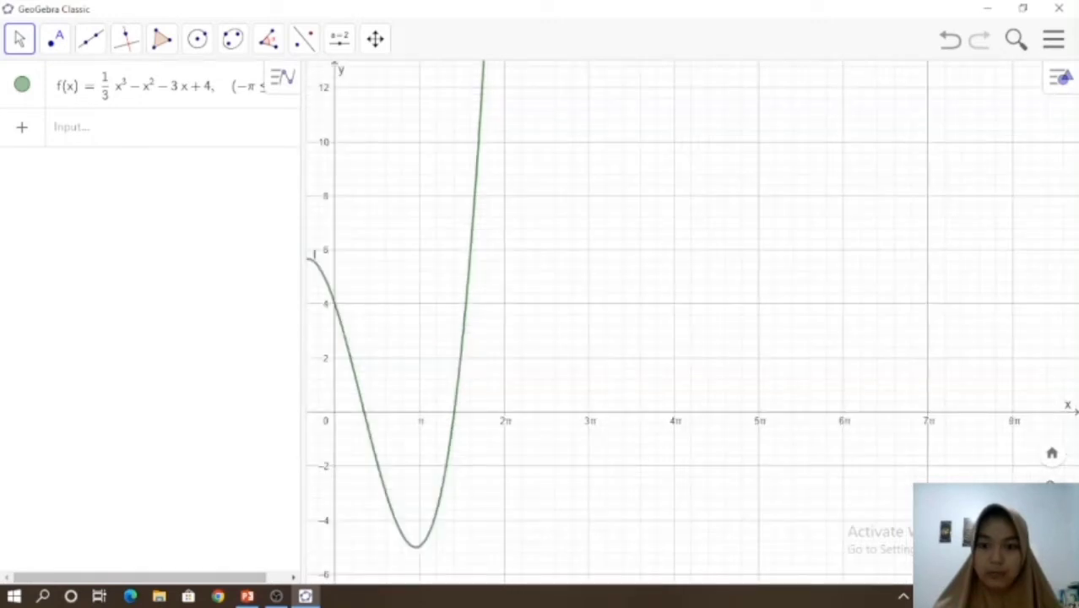
pyautogui.scroll(-4, 715, 312)
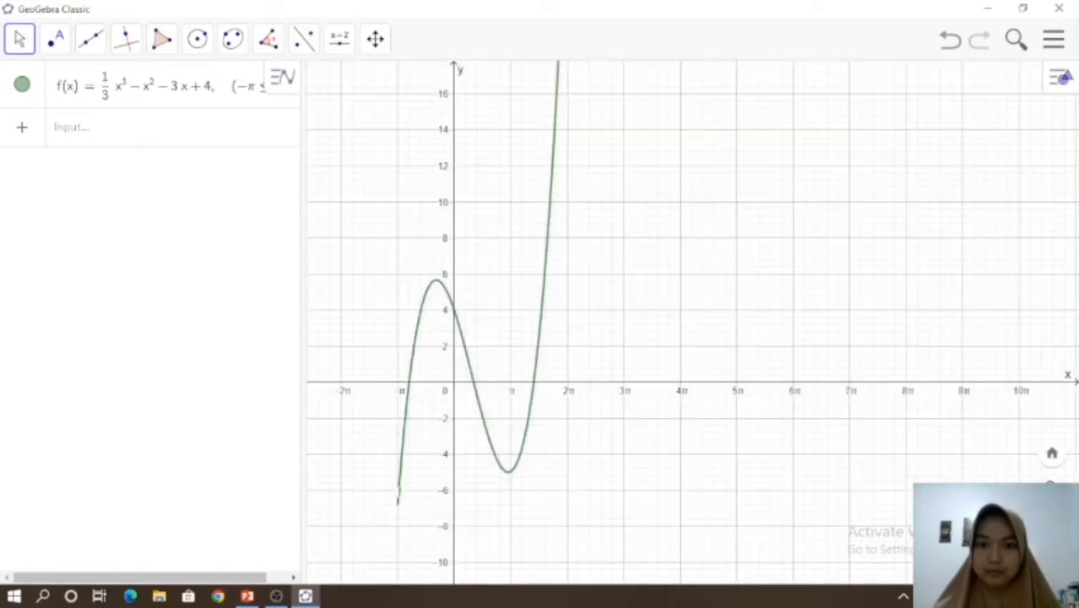
pyautogui.scroll(-3, 697, 325)
pyautogui.scroll(-3, 695, 320)
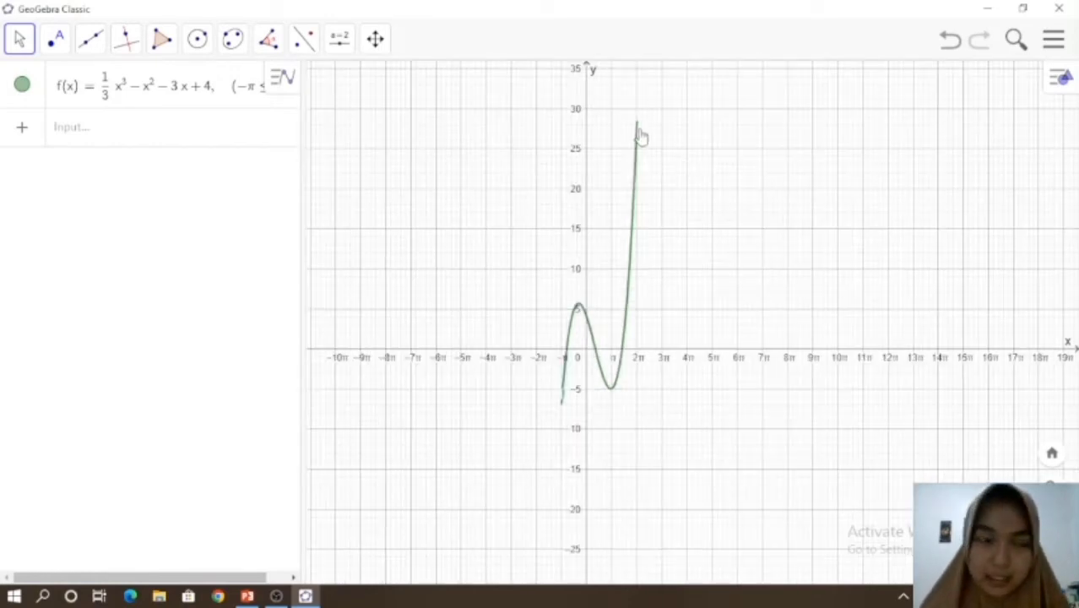
pyautogui.click(252, 597)
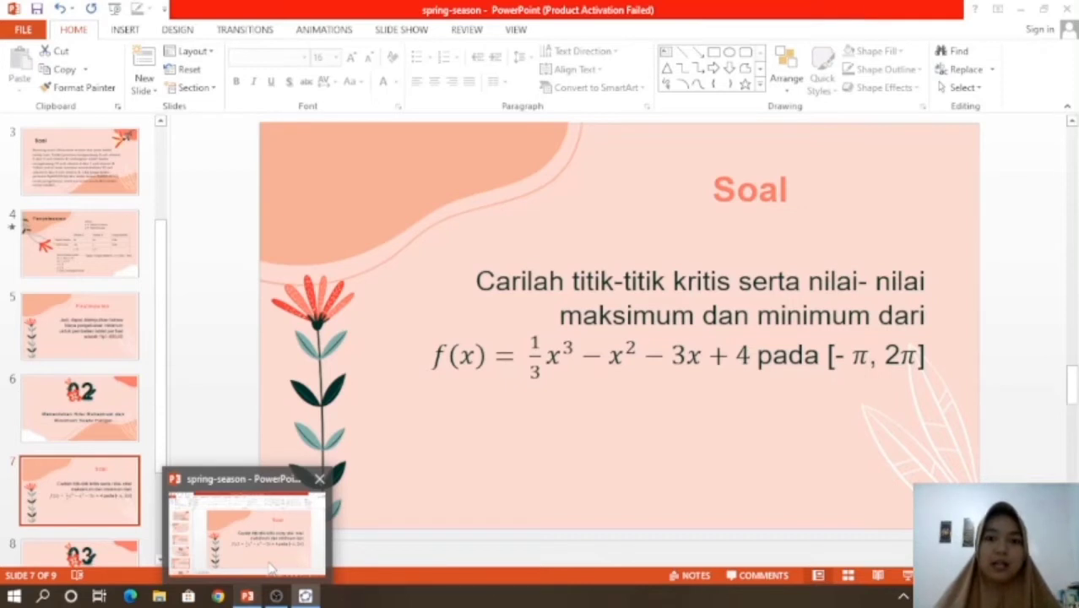
pyautogui.click(305, 596)
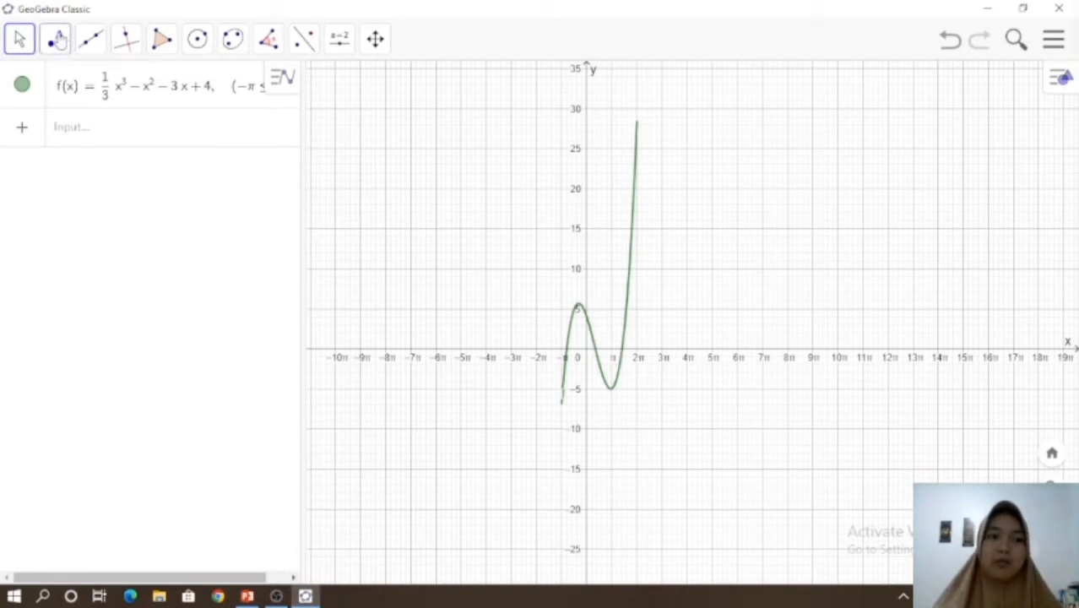
# Step: Place a point on the curve's lower endpoint at x = −π
pyautogui.click(57, 40)
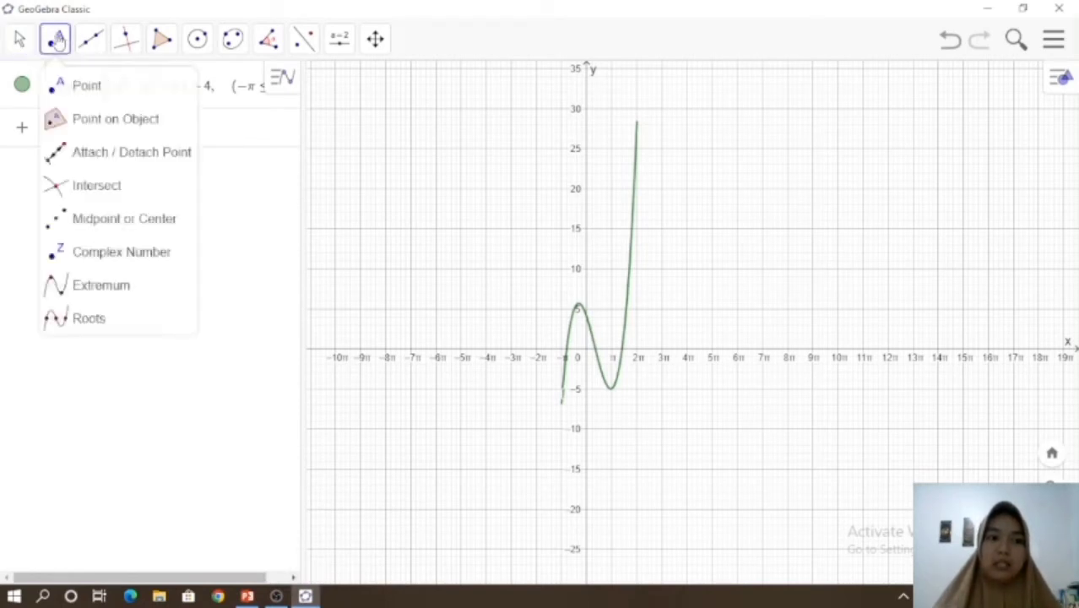
pyautogui.click(72, 88)
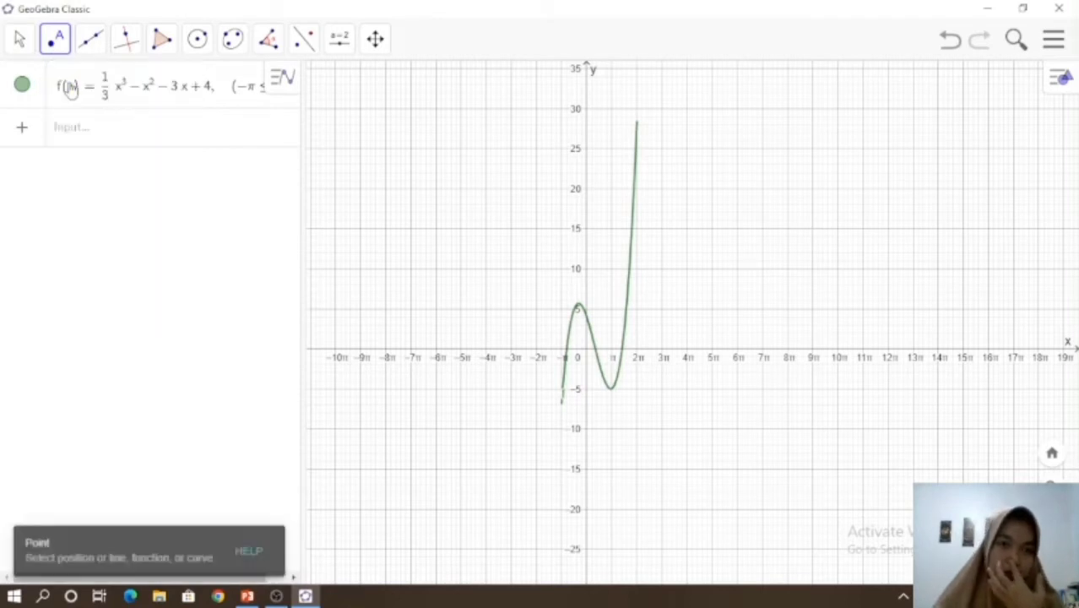
pyautogui.click(562, 404)
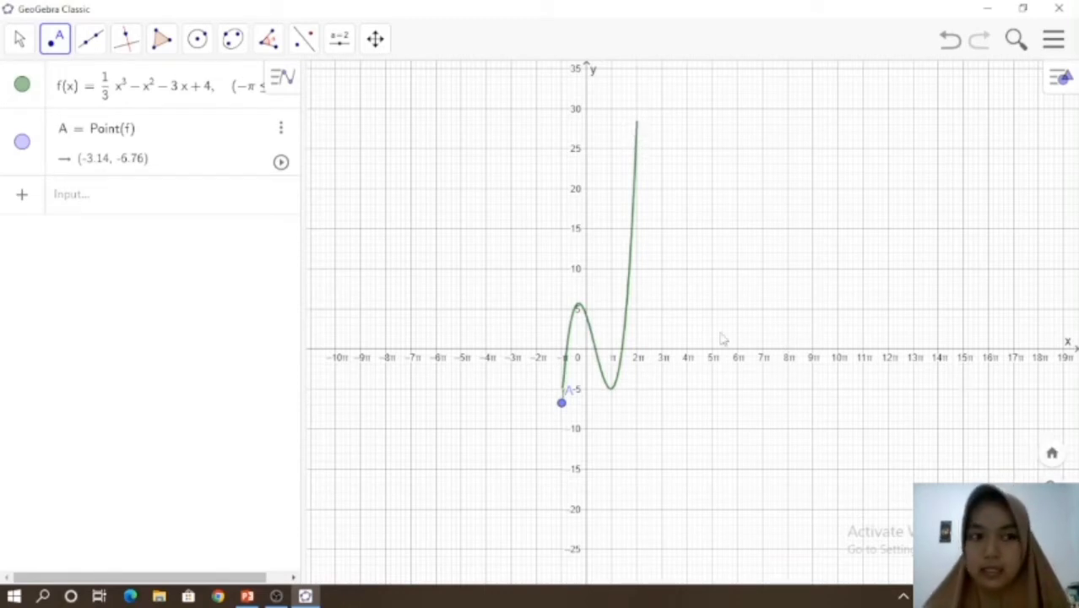
# Step: Place a second point on the curve's upper endpoint at x = 2π
pyautogui.click(21, 41)
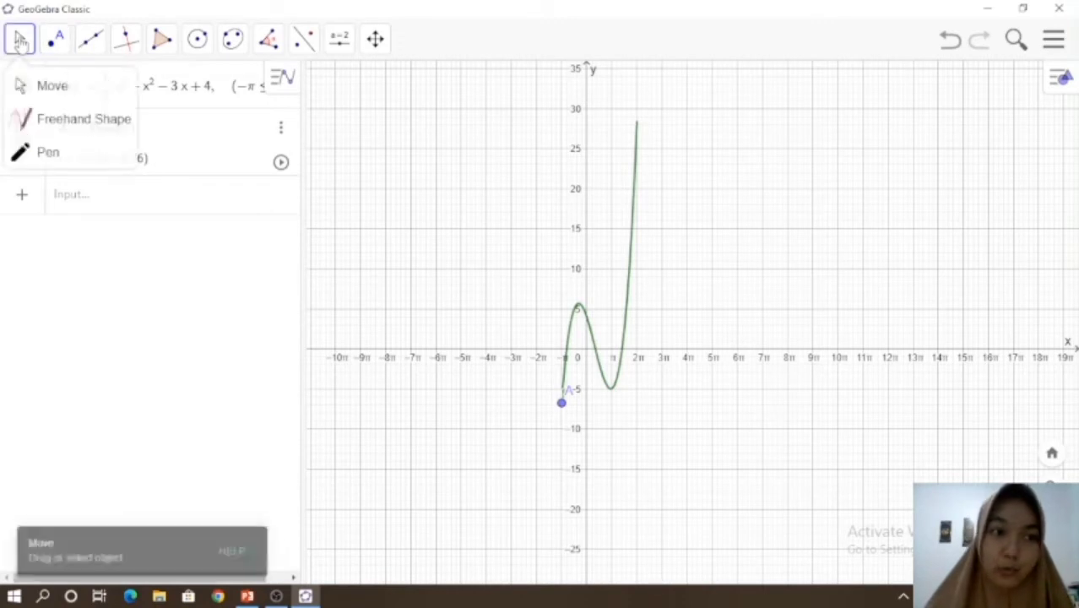
pyautogui.click(758, 195)
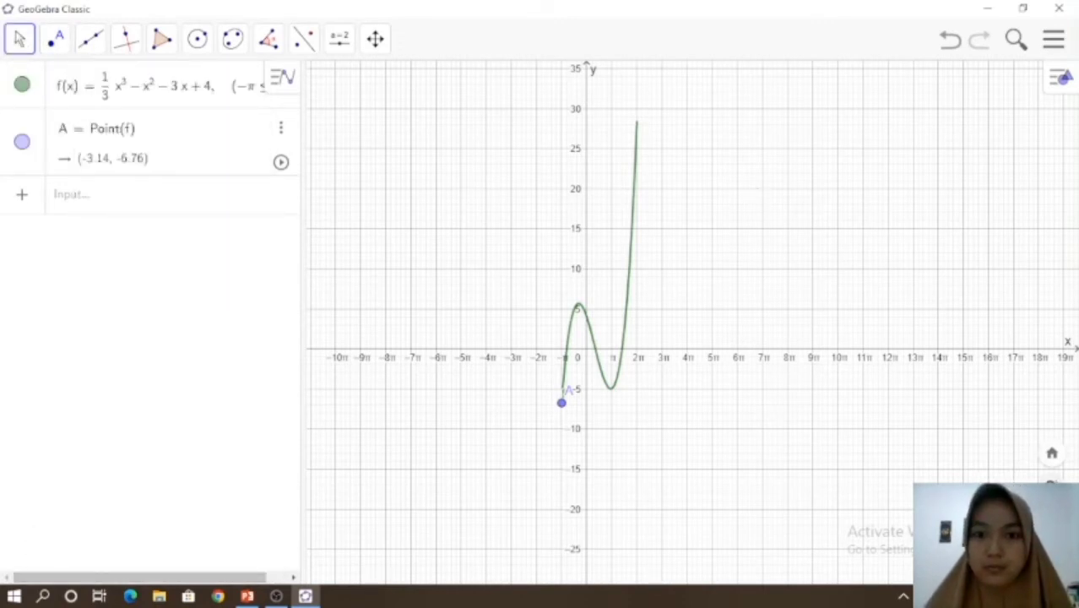
pyautogui.scroll(5, 718, 127)
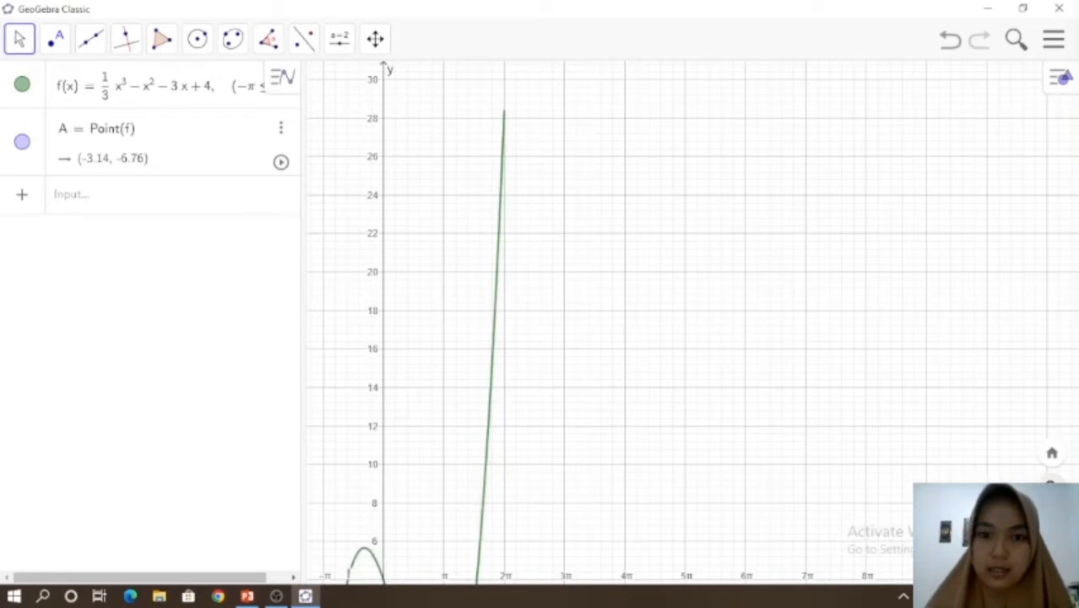
pyautogui.scroll(2, 760, 301)
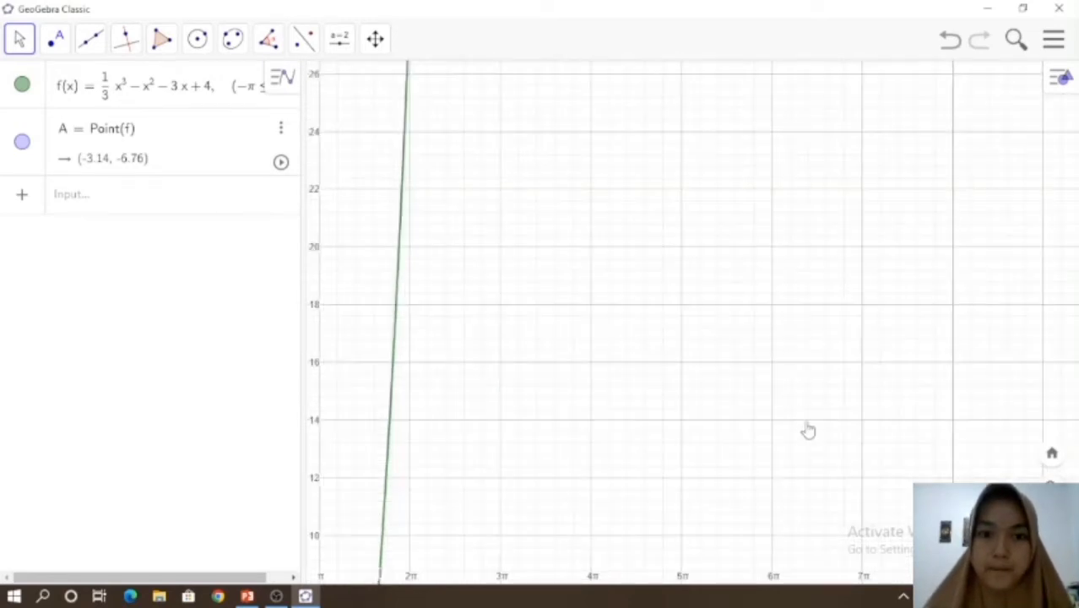
pyautogui.scroll(-1, 817, 456)
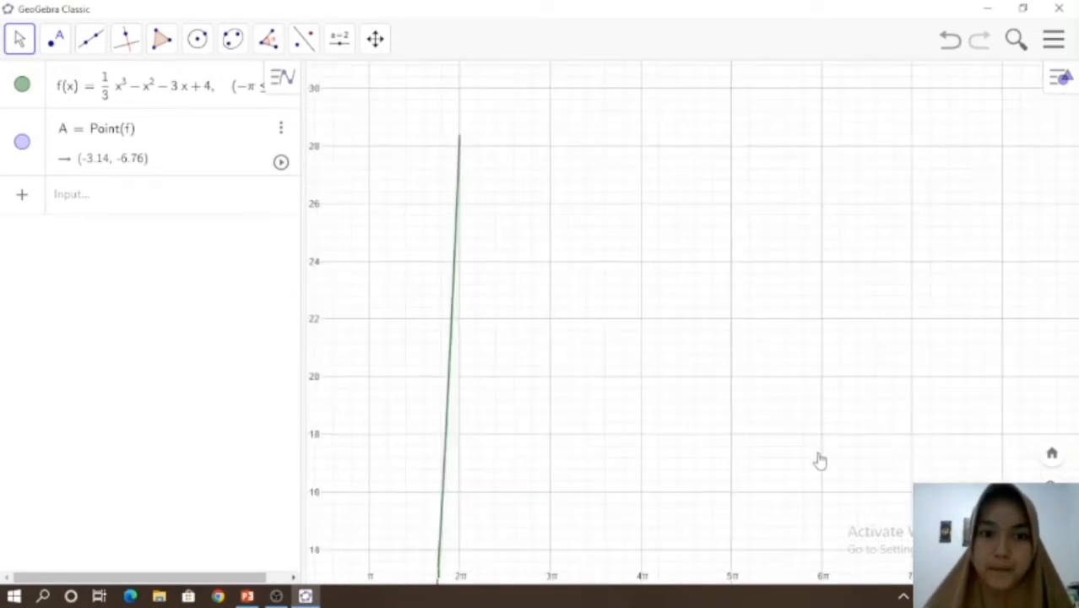
pyautogui.click(55, 42)
pyautogui.click(59, 85)
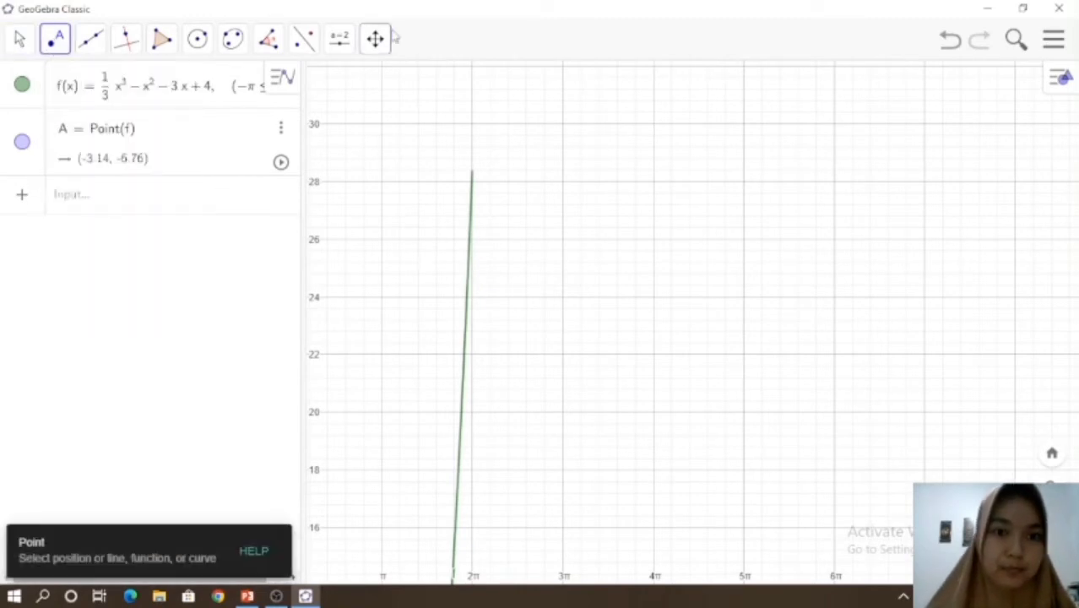
pyautogui.click(474, 176)
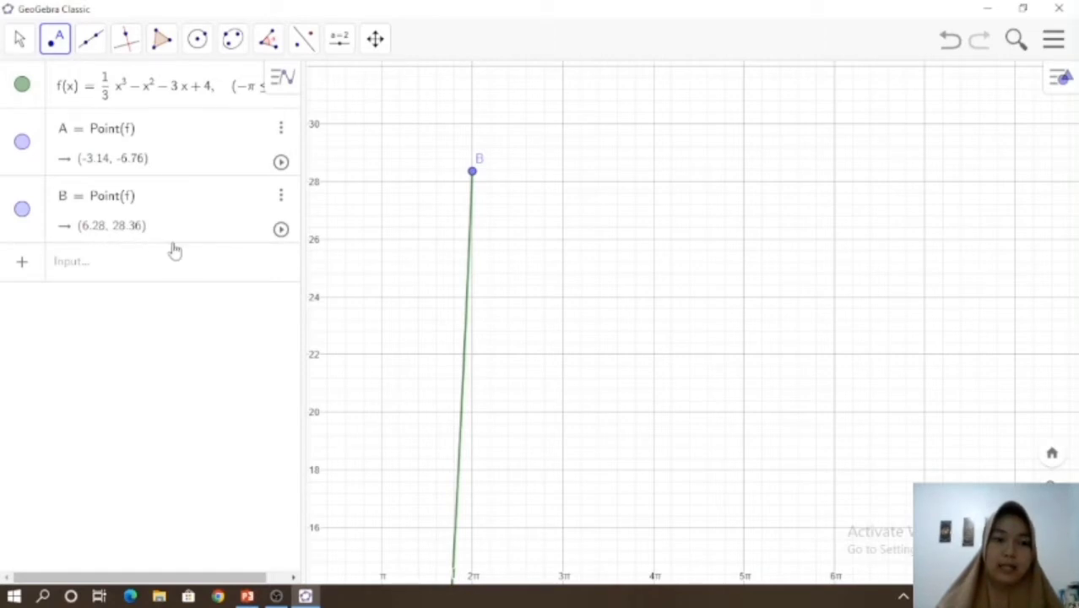
# Step: Mark the roots of the cubic function on the graph with the Roots tool
pyautogui.hotkey('ctrl', 'm')
pyautogui.hotkey('ctrl', '-')
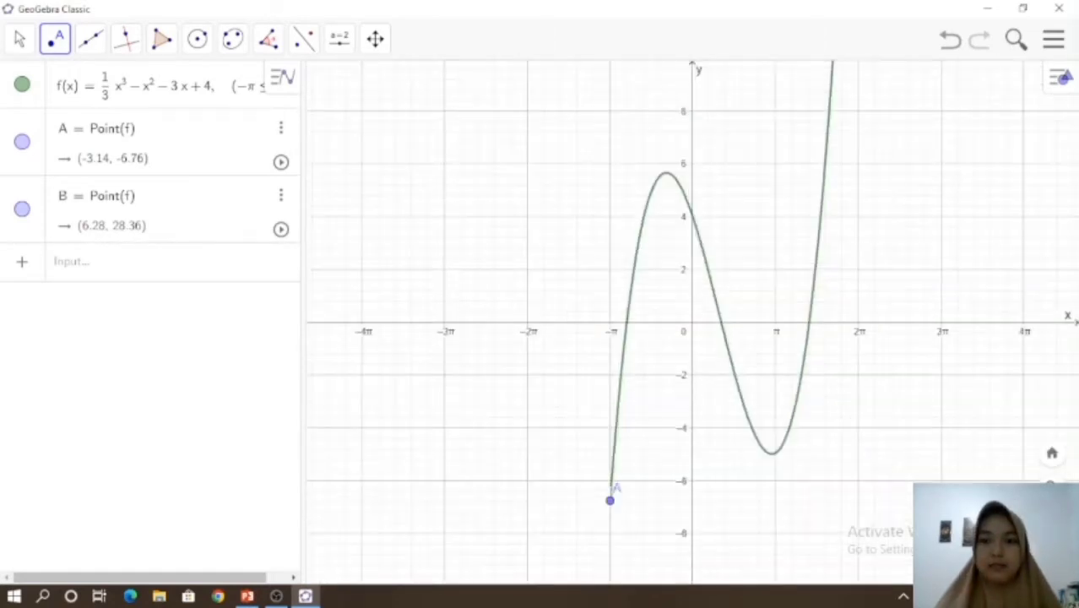
pyautogui.hotkey('ctrl', '-')
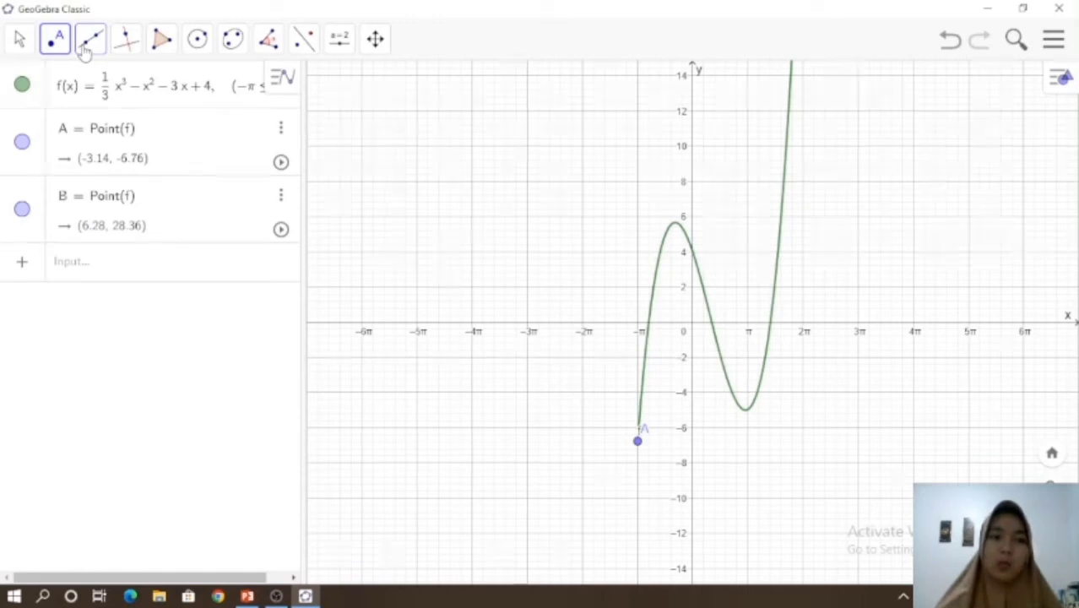
pyautogui.click(58, 42)
pyautogui.click(78, 312)
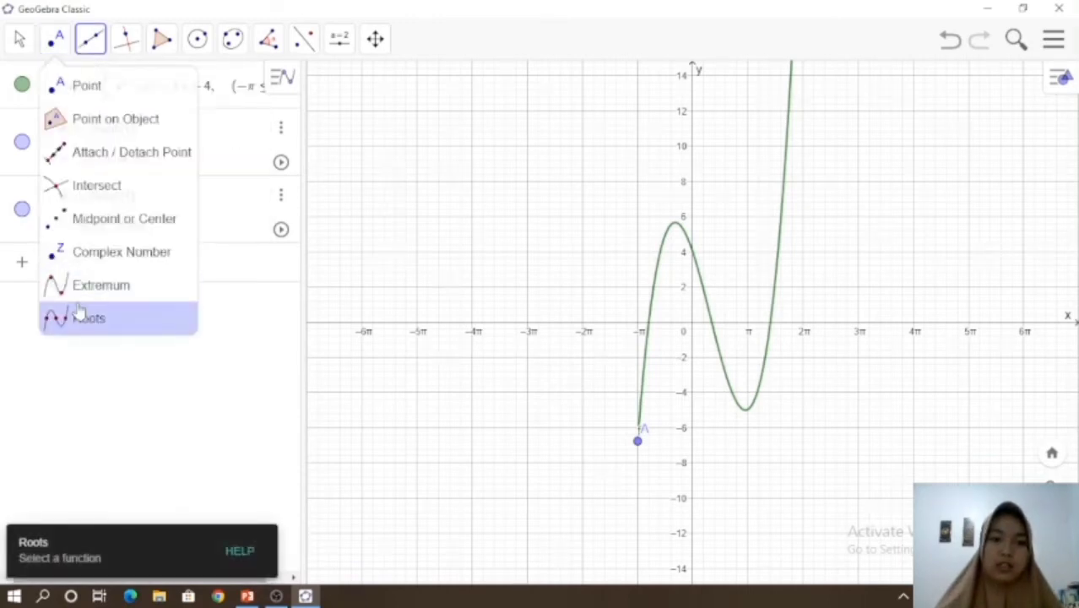
pyautogui.click(79, 316)
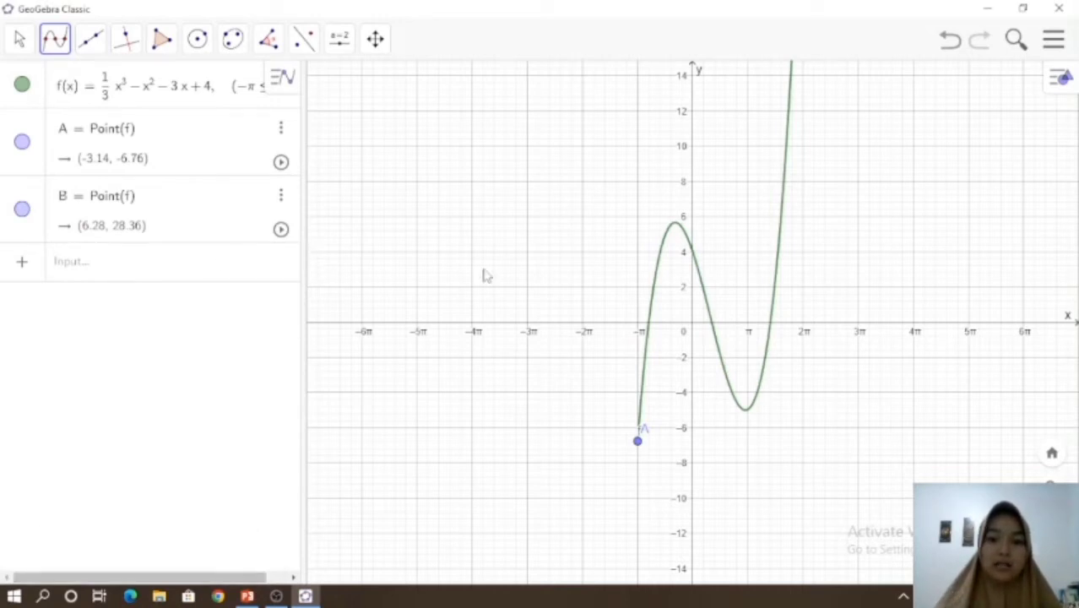
pyautogui.click(664, 268)
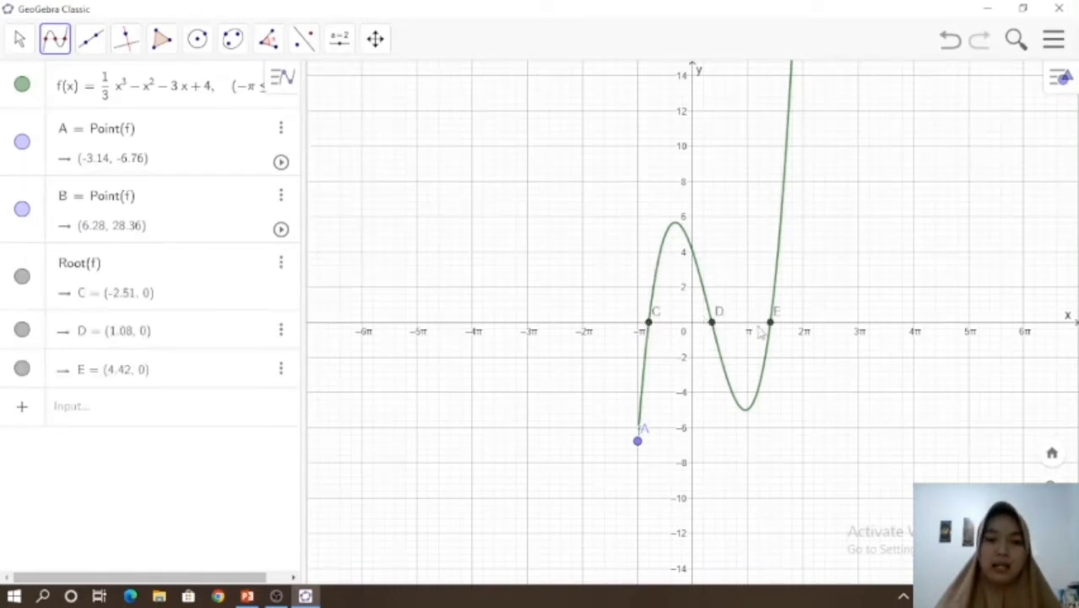
# Step: Set the labels of both endpoint points, A and B, to Name & Value
pyautogui.click(282, 129)
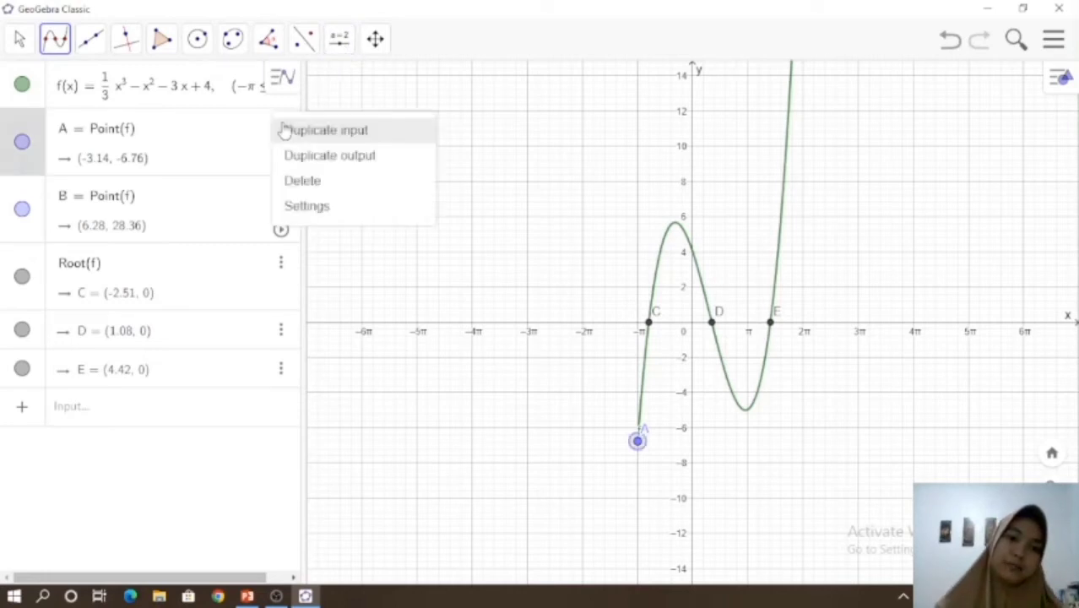
pyautogui.click(309, 208)
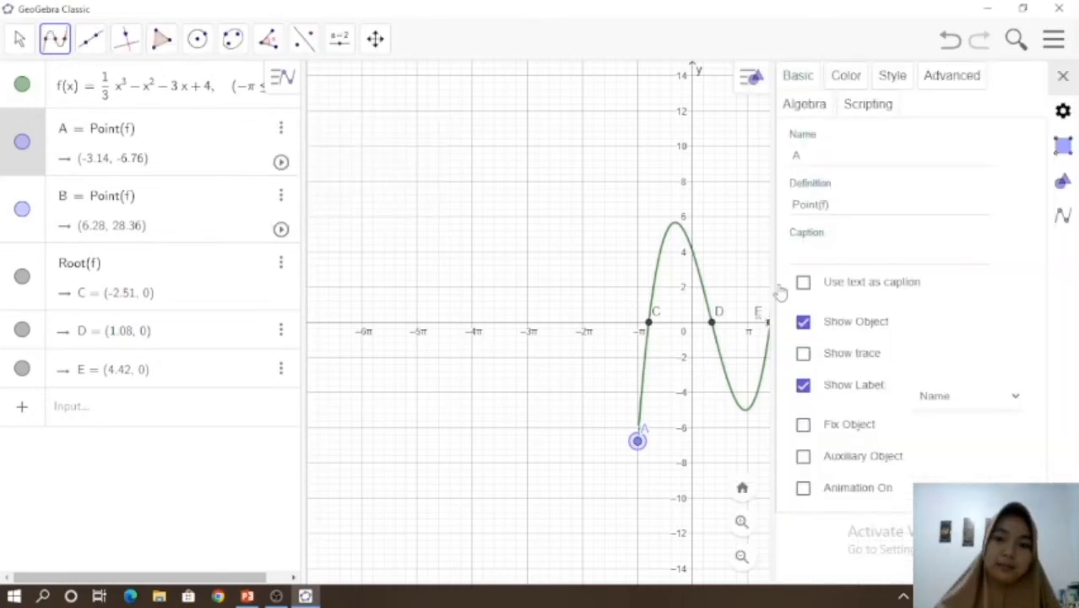
pyautogui.click(1003, 395)
pyautogui.click(954, 434)
pyautogui.click(281, 196)
pyautogui.click(307, 273)
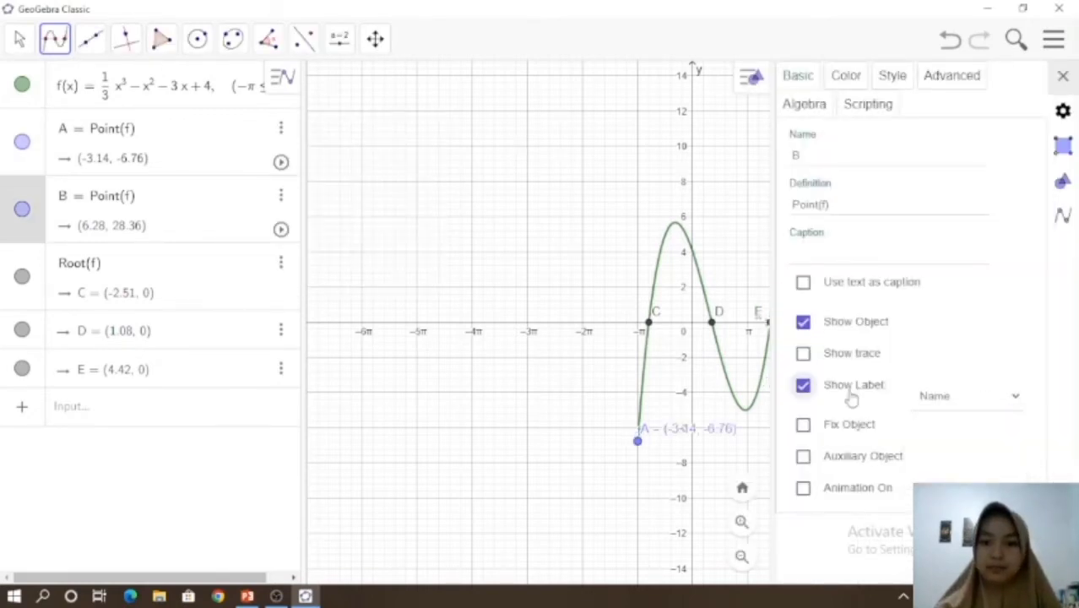
pyautogui.click(929, 397)
pyautogui.click(954, 435)
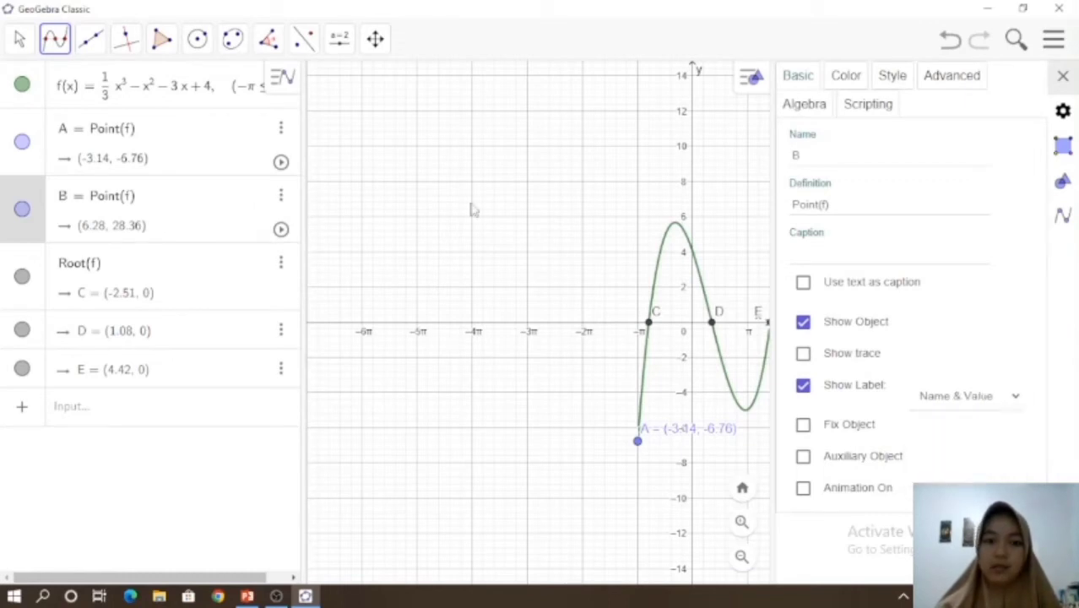
# Step: Set the labels of the three root points to Name & Value and close the settings
pyautogui.click(281, 263)
pyautogui.click(926, 403)
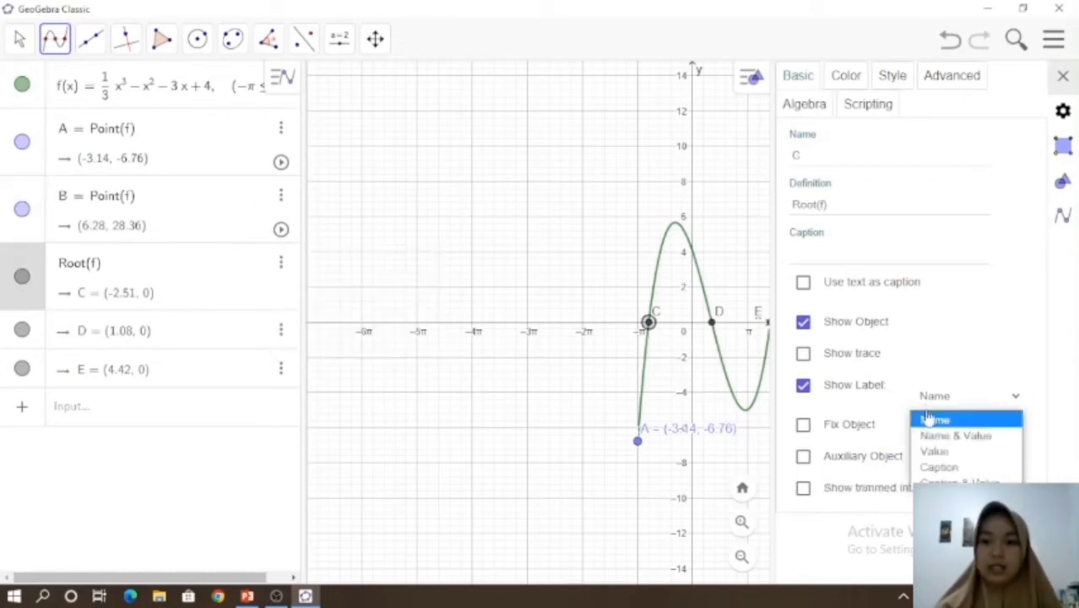
pyautogui.click(954, 434)
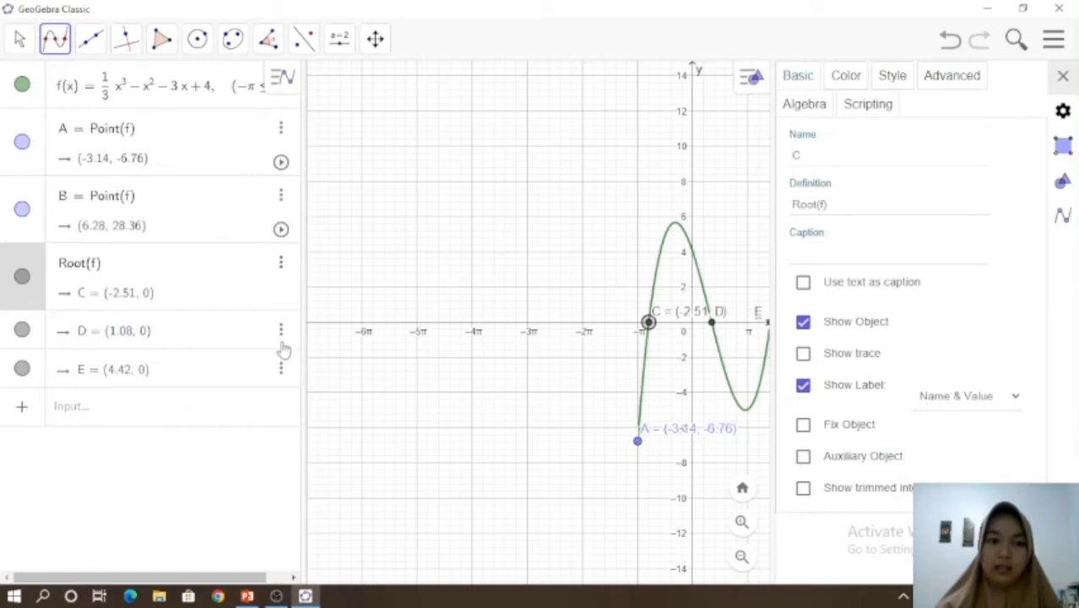
pyautogui.click(281, 330)
pyautogui.click(325, 382)
pyautogui.click(916, 394)
pyautogui.click(947, 435)
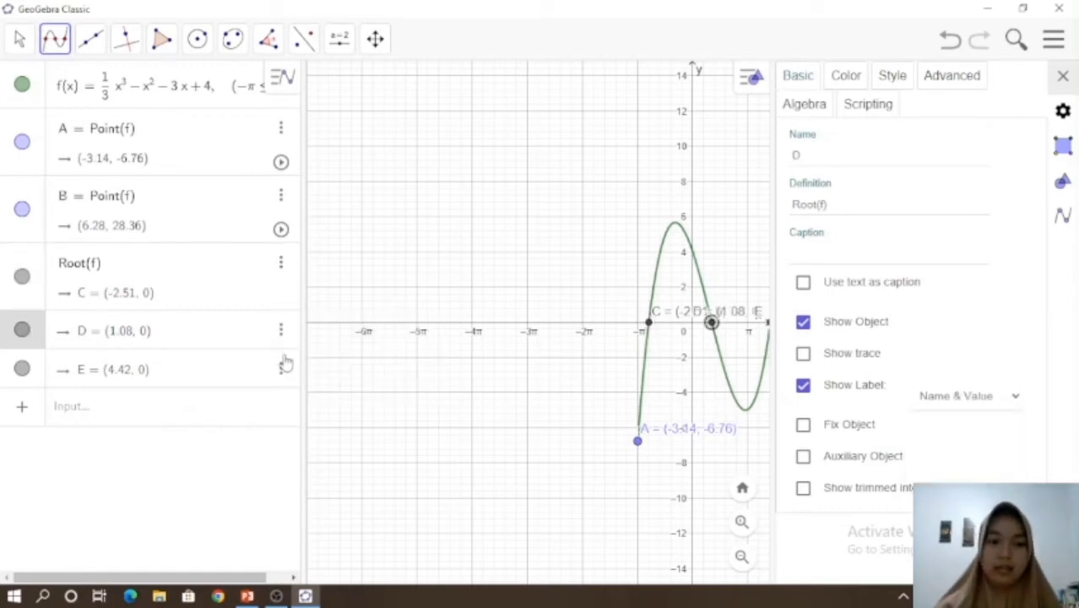
pyautogui.click(282, 369)
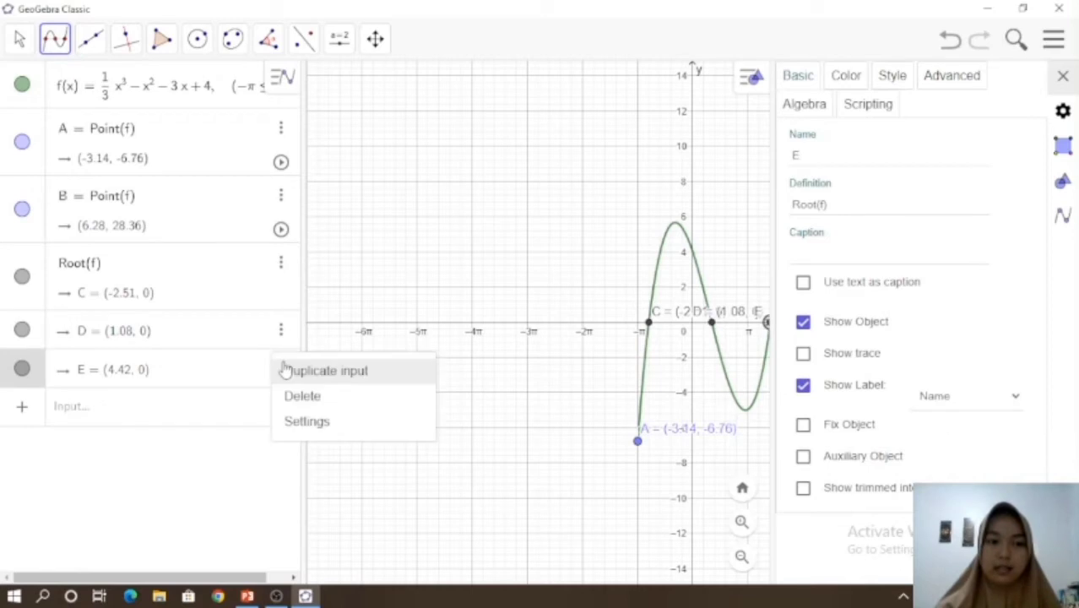
pyautogui.click(397, 417)
pyautogui.click(944, 394)
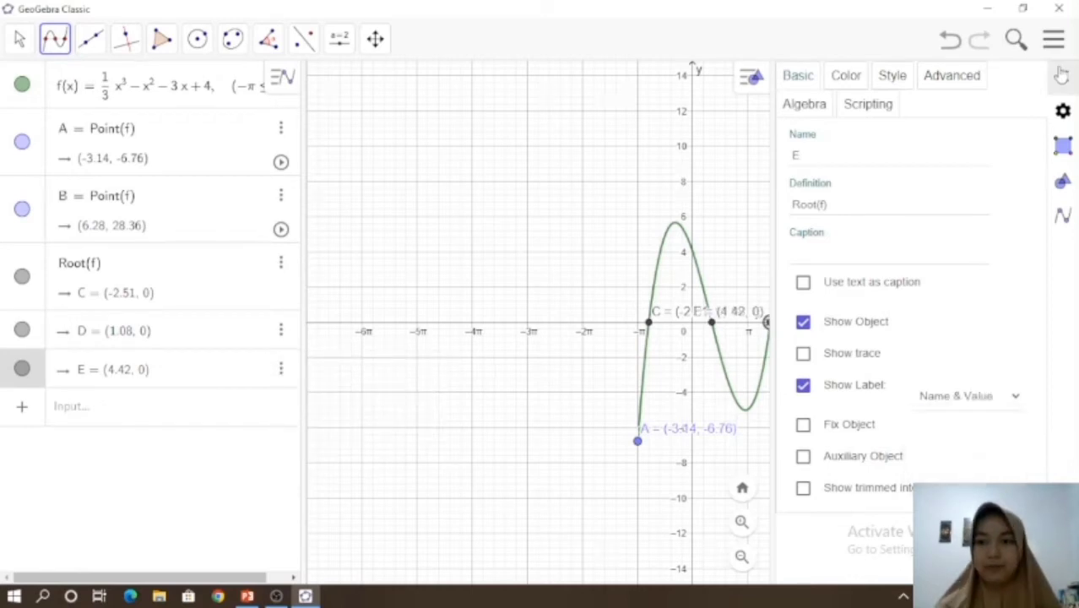
pyautogui.click(954, 434)
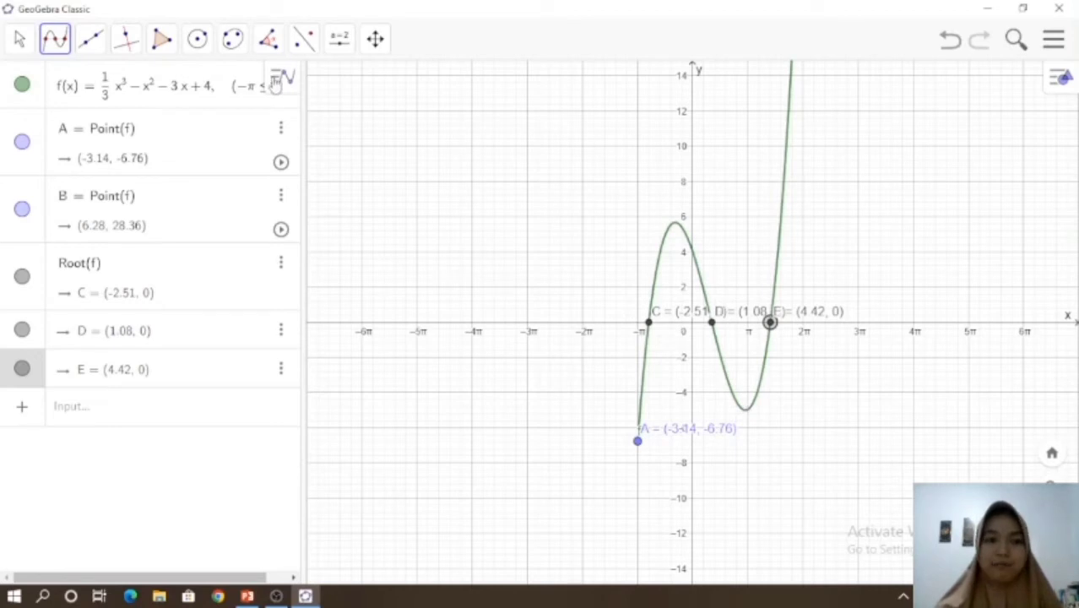
# Step: Mark the local maximum and minimum of the cubic function with the Extremum tool
pyautogui.click(59, 42)
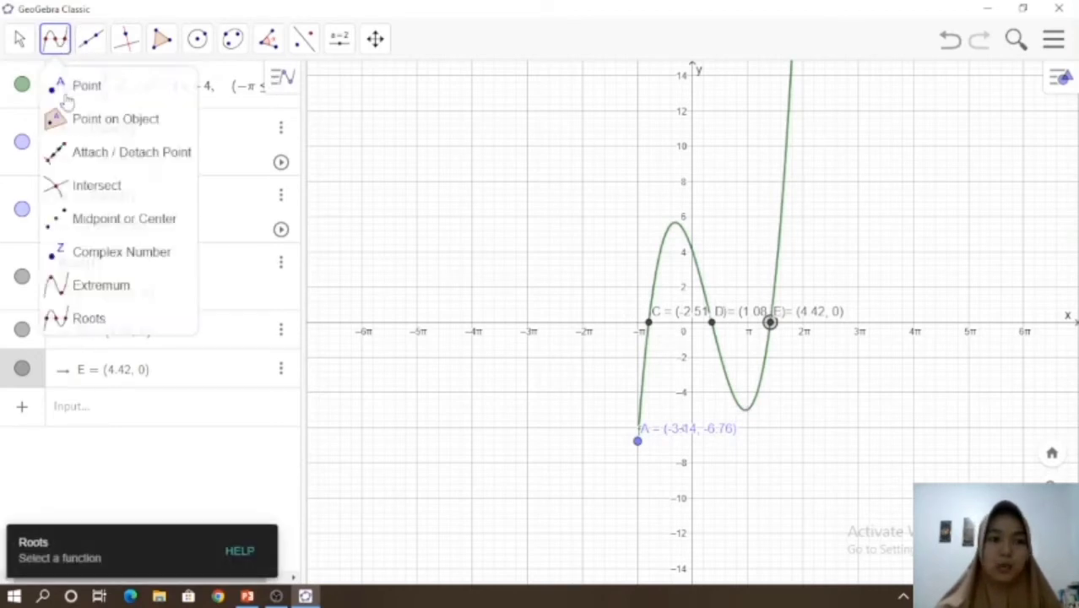
pyautogui.click(88, 282)
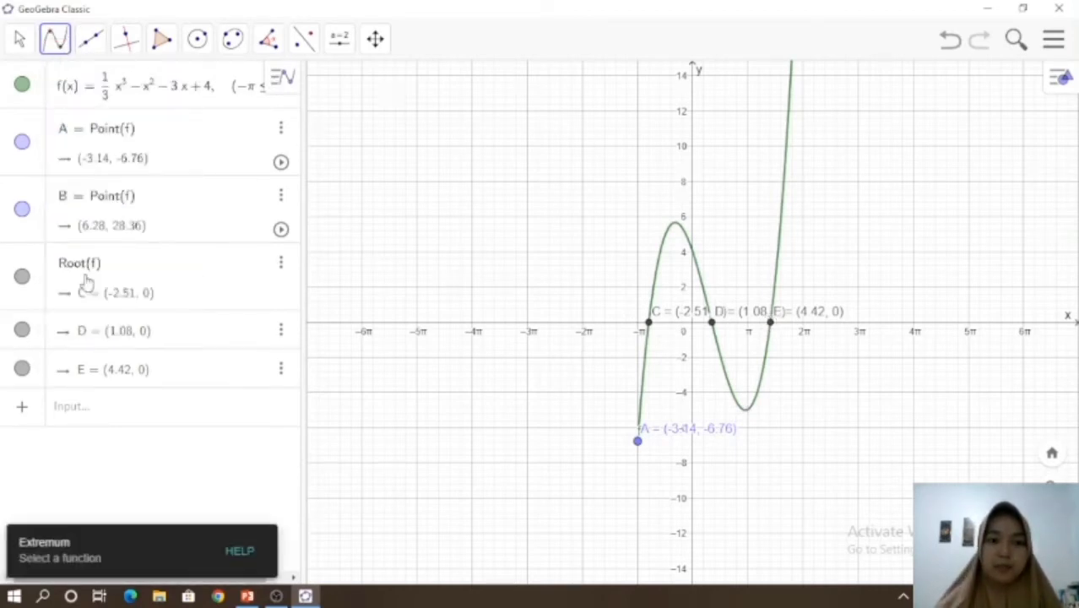
pyautogui.click(662, 253)
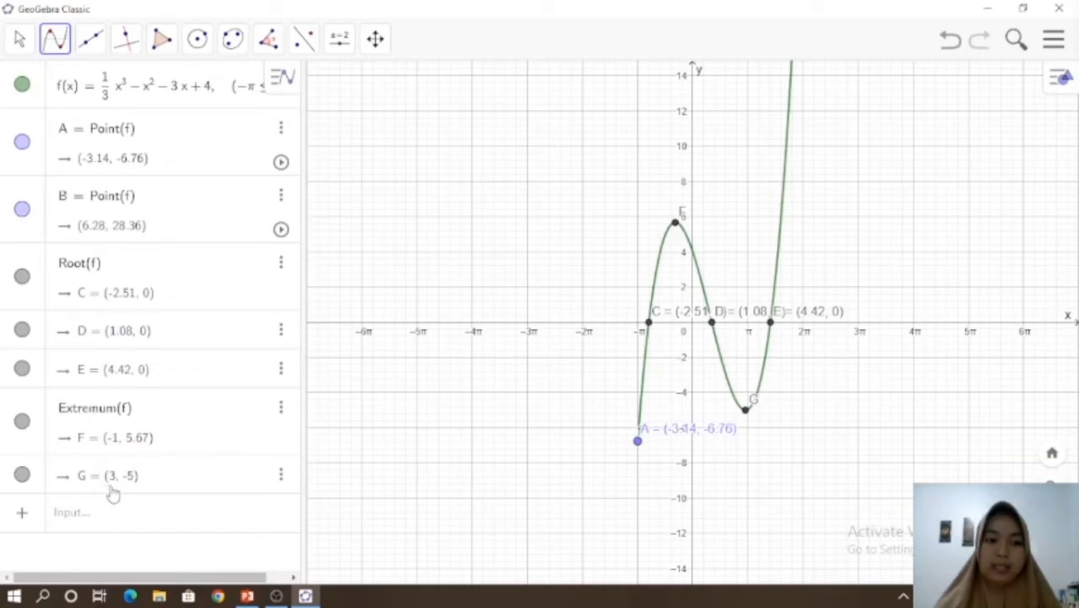
# Step: Set the labels of both extremum points to Name & Value and close the settings
pyautogui.click(284, 410)
pyautogui.click(309, 485)
pyautogui.click(992, 398)
pyautogui.click(986, 438)
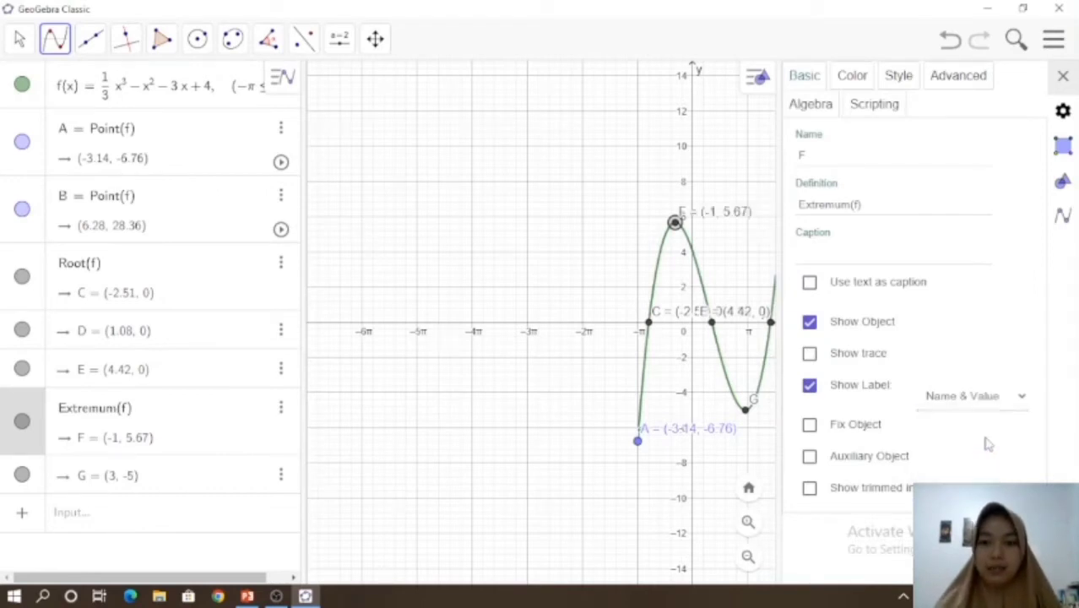
pyautogui.click(281, 476)
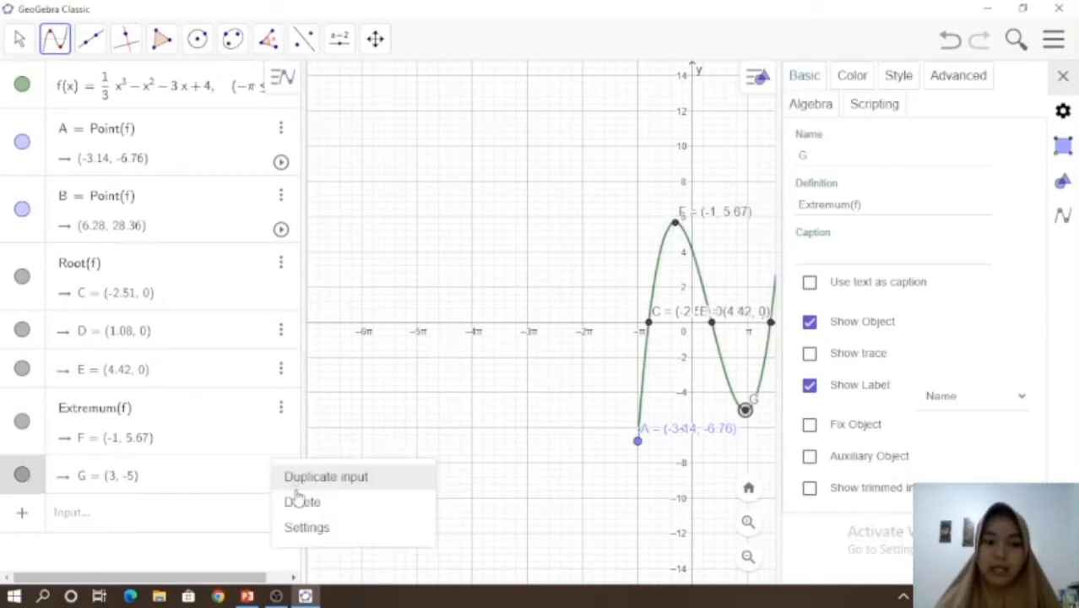
pyautogui.click(305, 527)
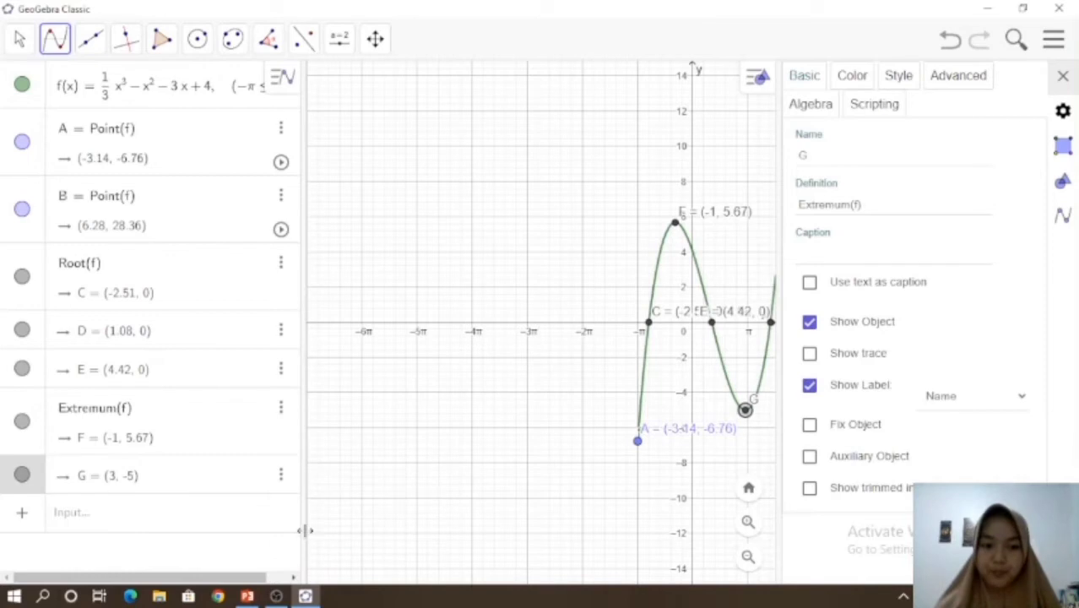
pyautogui.click(950, 397)
pyautogui.click(963, 434)
pyautogui.press('Escape')
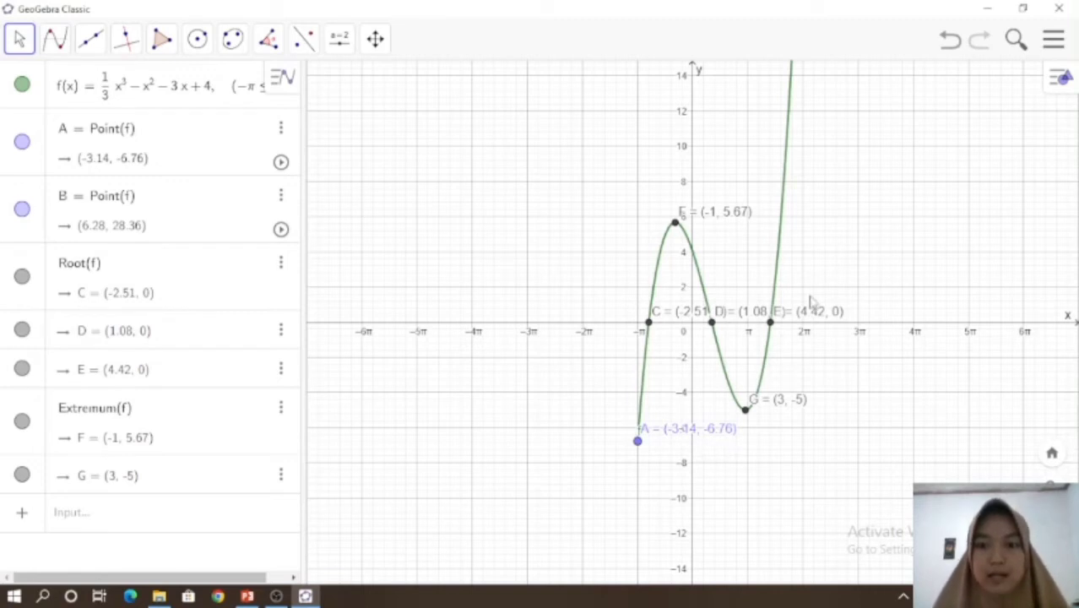
# Step: Examine the labelled points up to the curve's upper endpoint, then restore the graph's standard view
pyautogui.moveTo(808, 333); pyautogui.dragTo(769, 452)
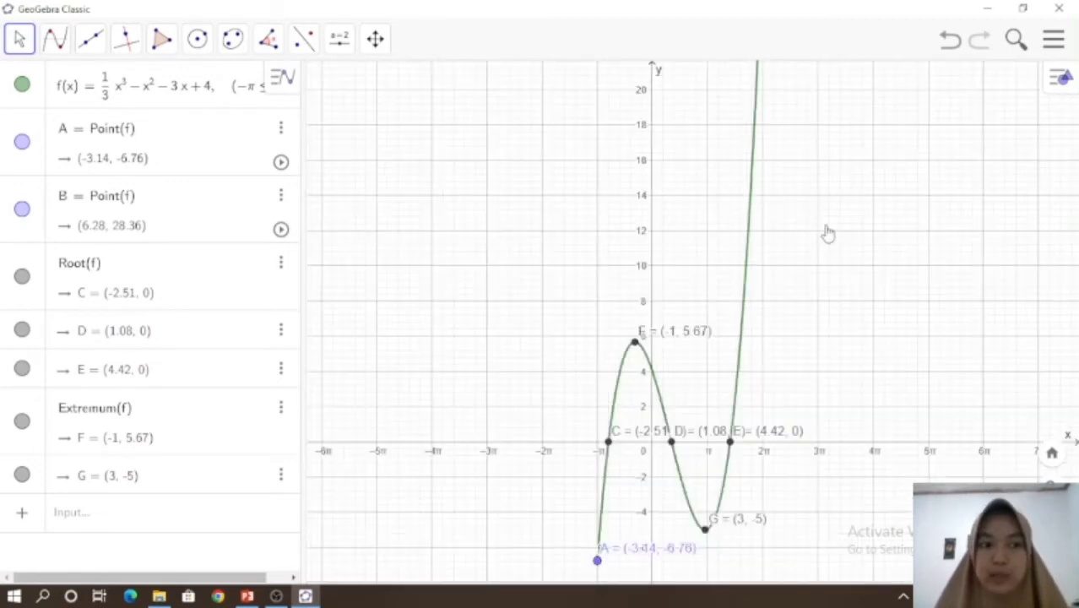
pyautogui.moveTo(824, 233); pyautogui.dragTo(824, 299)
pyautogui.moveTo(862, 190); pyautogui.dragTo(843, 295)
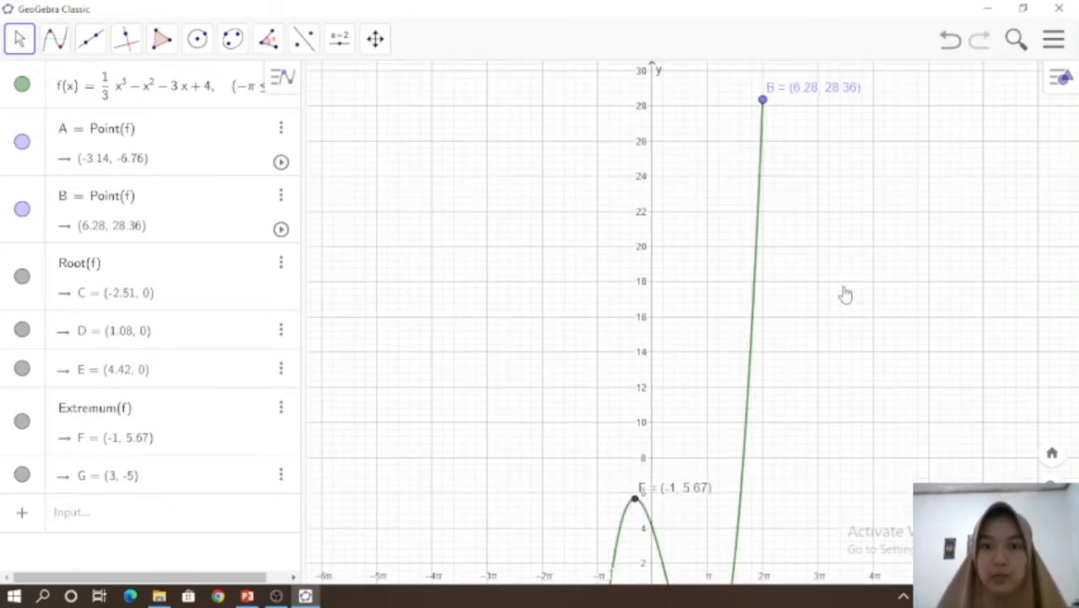
pyautogui.click(1052, 456)
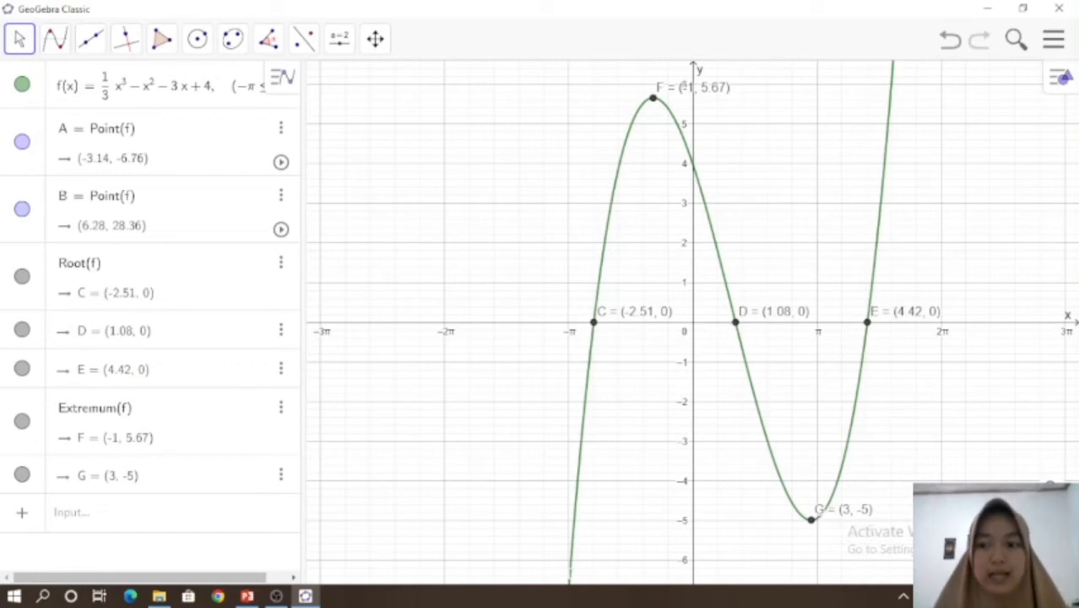
# Step: Show the Spreadsheet view alongside the graph of the cubic function
pyautogui.hotkey('ctrl', '-')
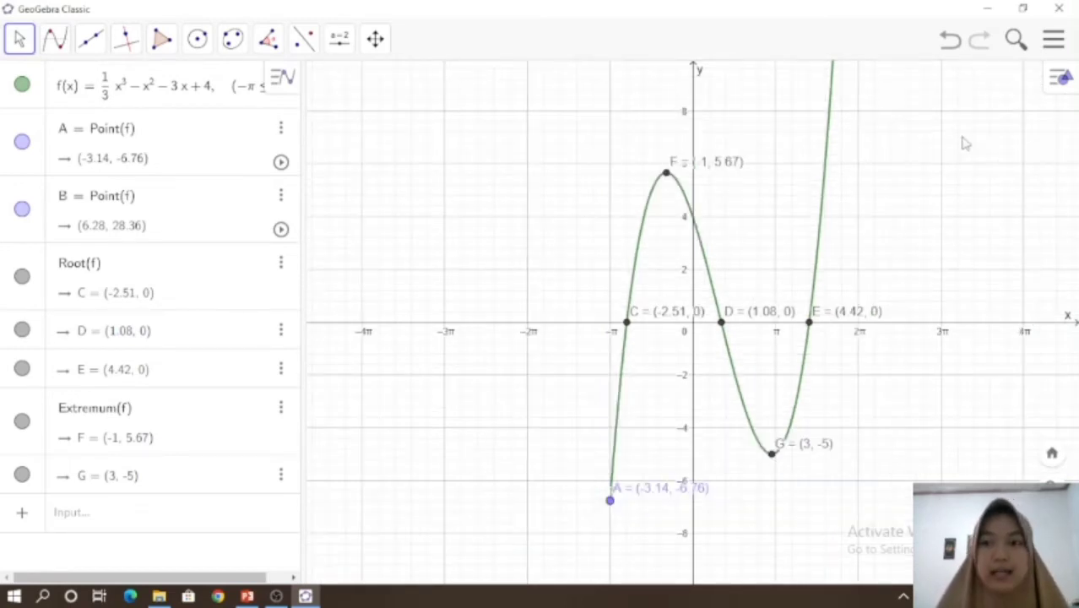
pyautogui.click(1057, 89)
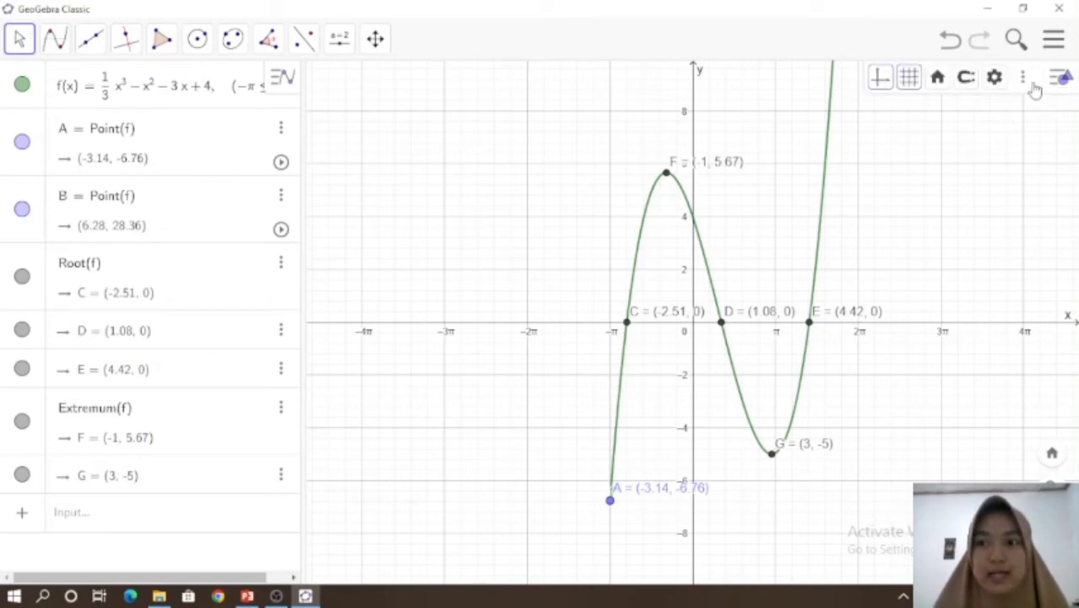
pyautogui.click(1024, 81)
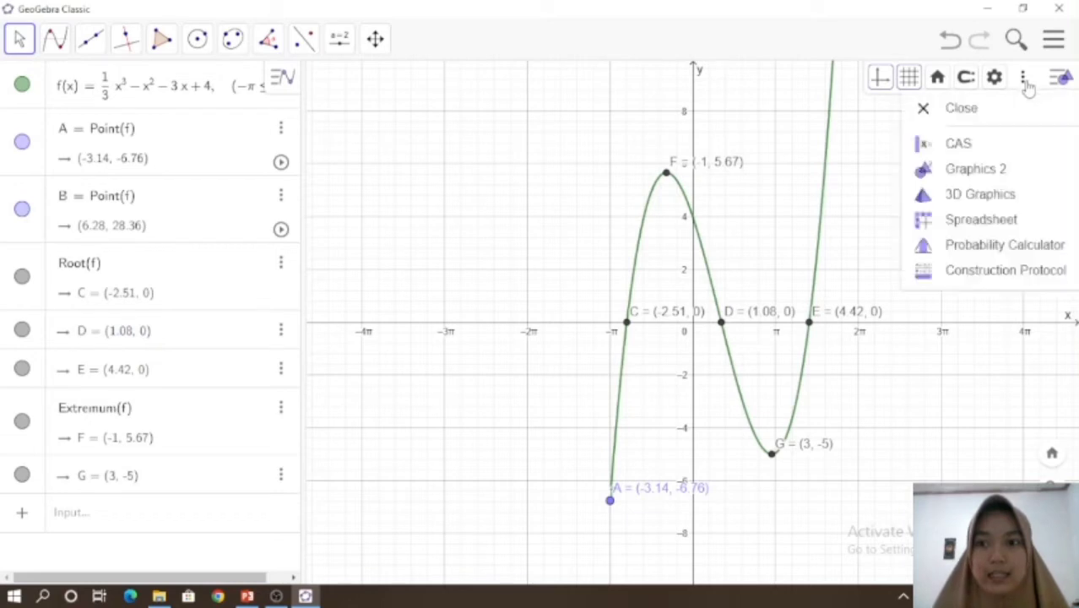
pyautogui.click(1005, 219)
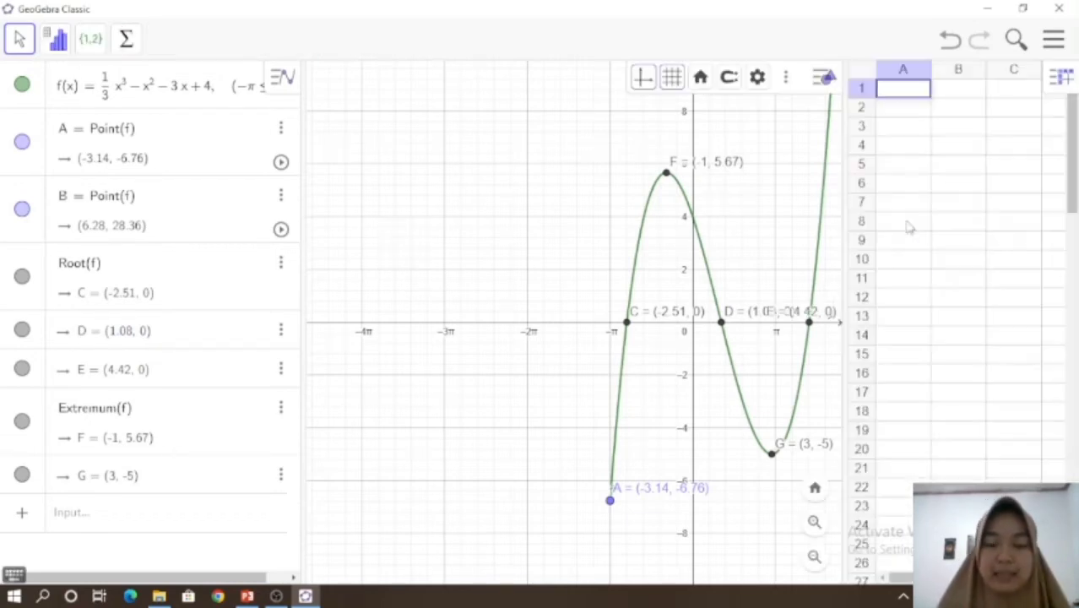
# Step: Enter the column headings Titik in cell A1 and f(x)=Z in cell B1
pyautogui.write('Titik')
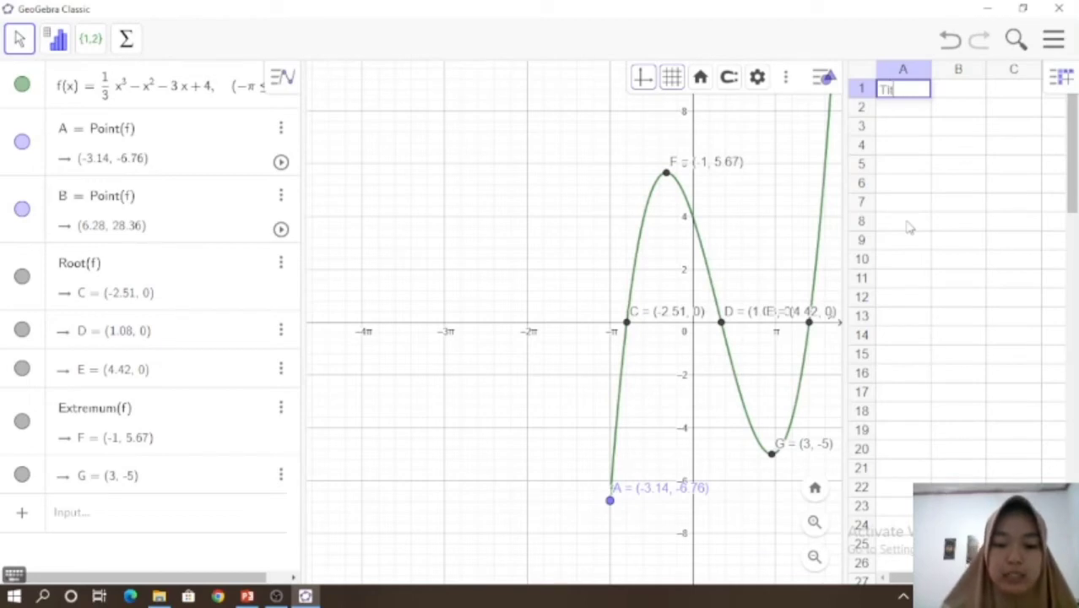
pyautogui.press('Tab')
pyautogui.write('f(x)=Z')
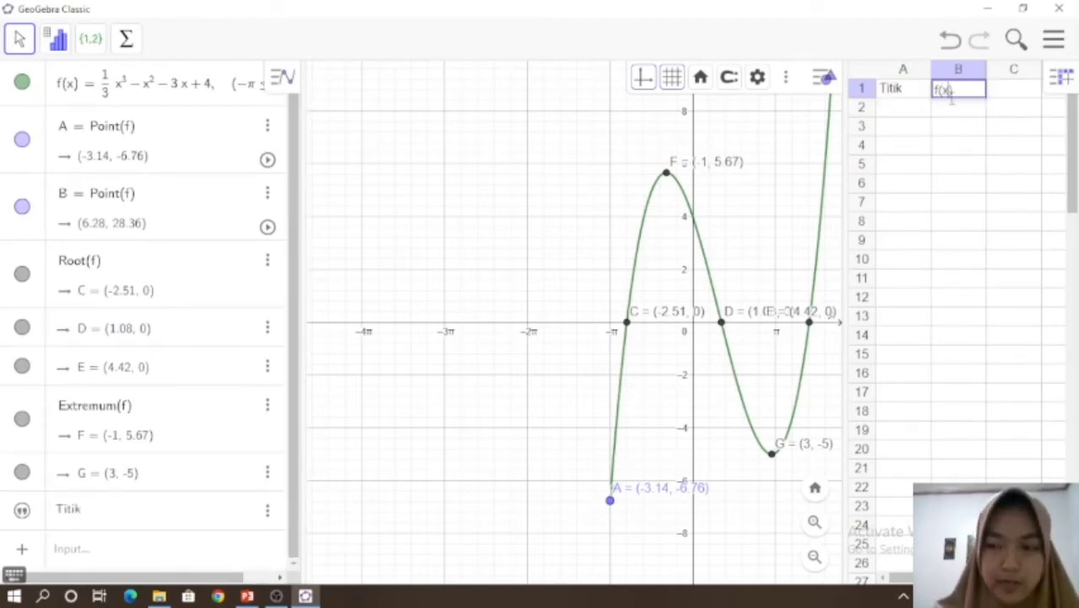
# Step: Fill cells A2 and A3 with references to the endpoint points A and B
pyautogui.click(887, 108)
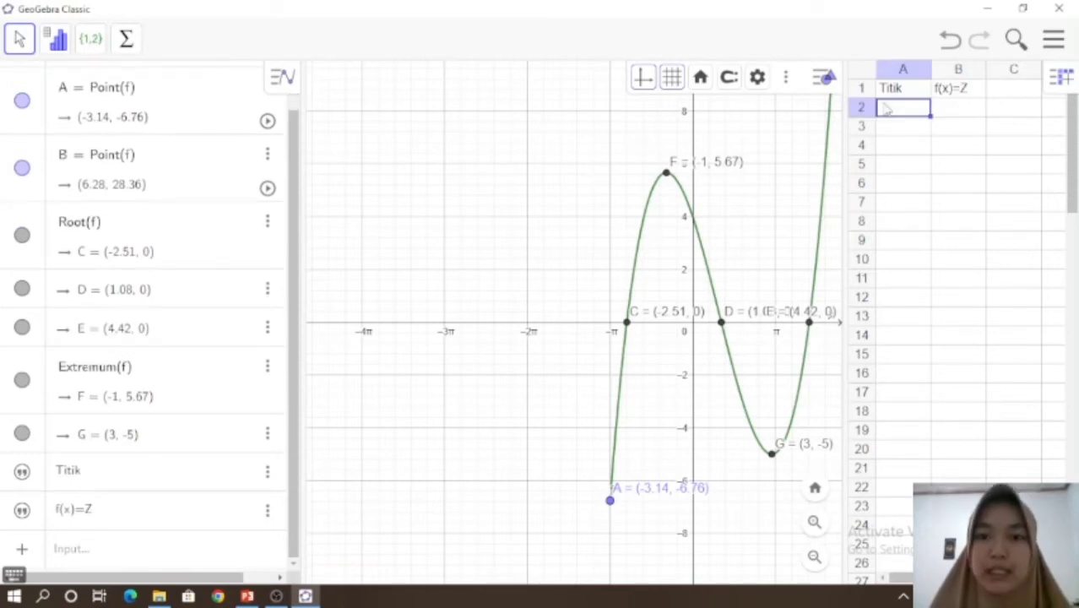
pyautogui.doubleClick(884, 104)
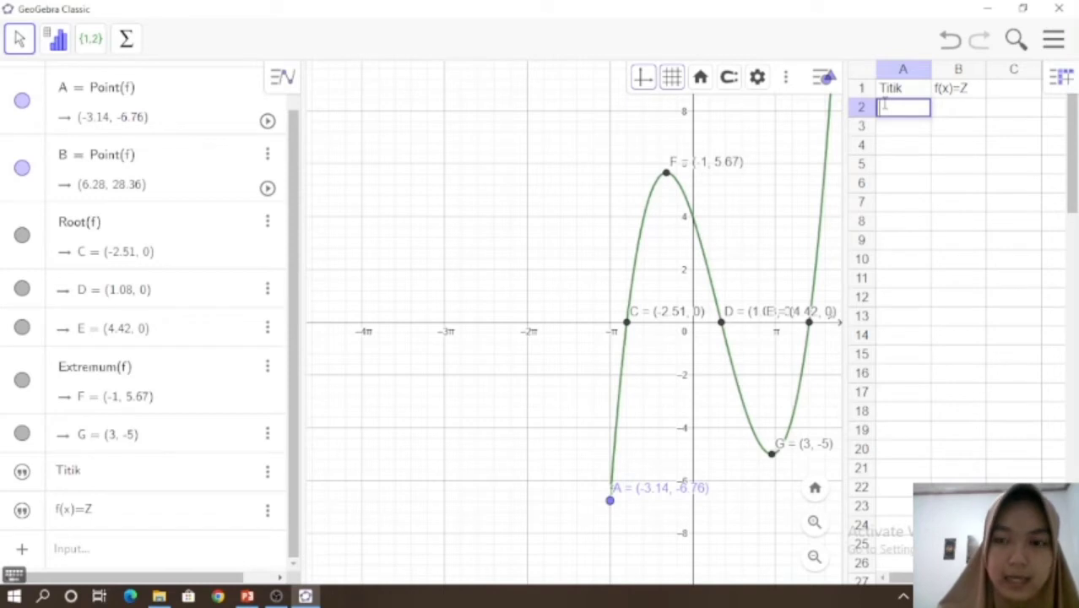
pyautogui.write('=A')
pyautogui.press('Return')
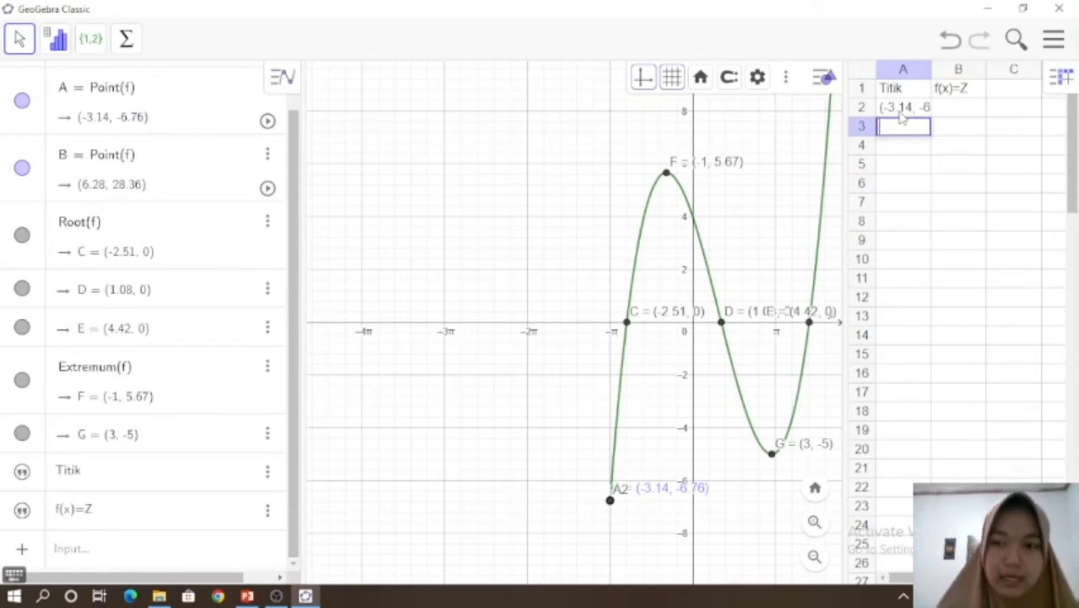
pyautogui.write('(')
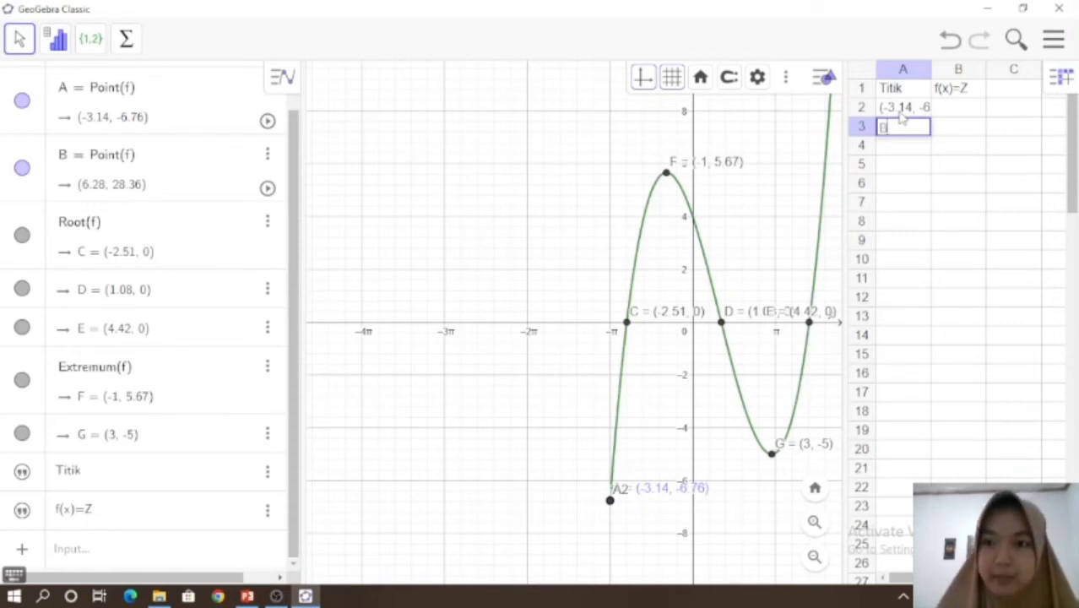
pyautogui.press('Return')
# Step: Fill cells A4 to A6 with references to the root points C, D and E
pyautogui.write('C')
pyautogui.press('Return')
pyautogui.write('D')
pyautogui.press('Return')
pyautogui.write('E')
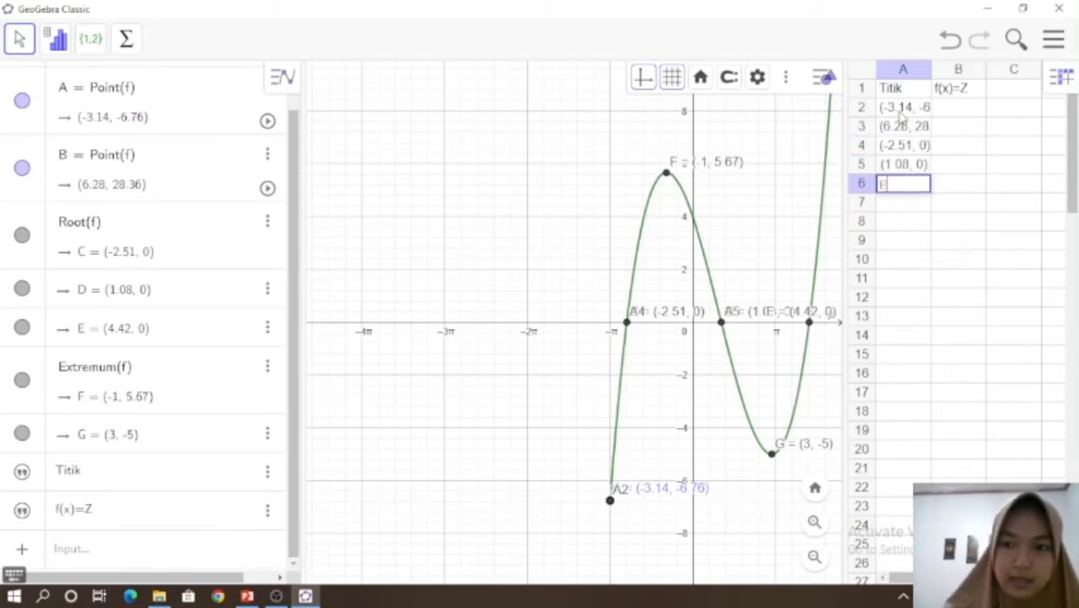
pyautogui.press('Return')
# Step: Fill cells A7 and A8 with references to the extremum points F and G
pyautogui.write('F')
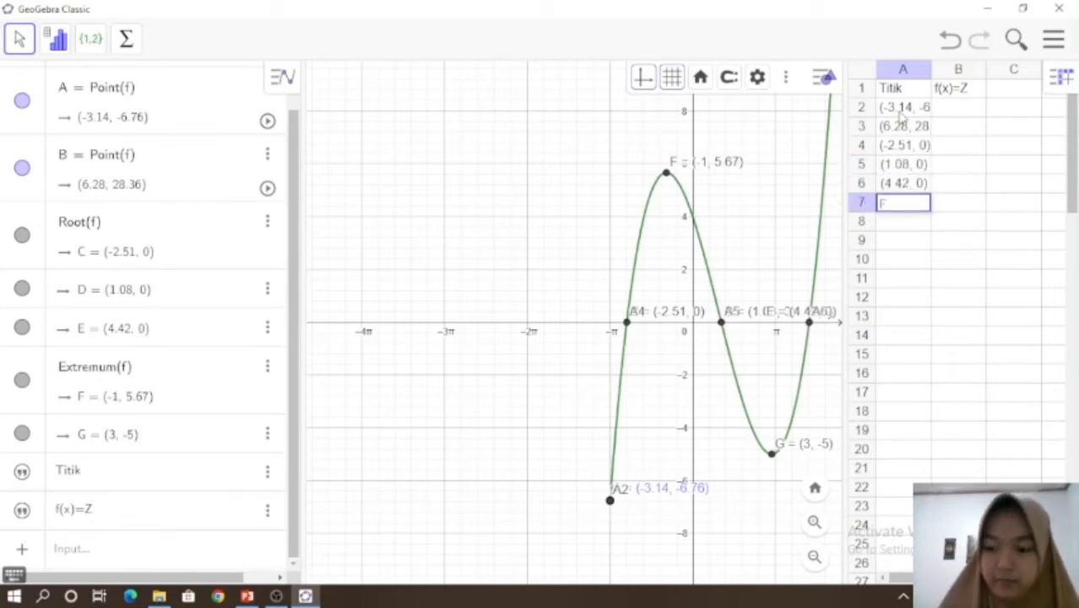
pyautogui.press('Return')
pyautogui.write('G')
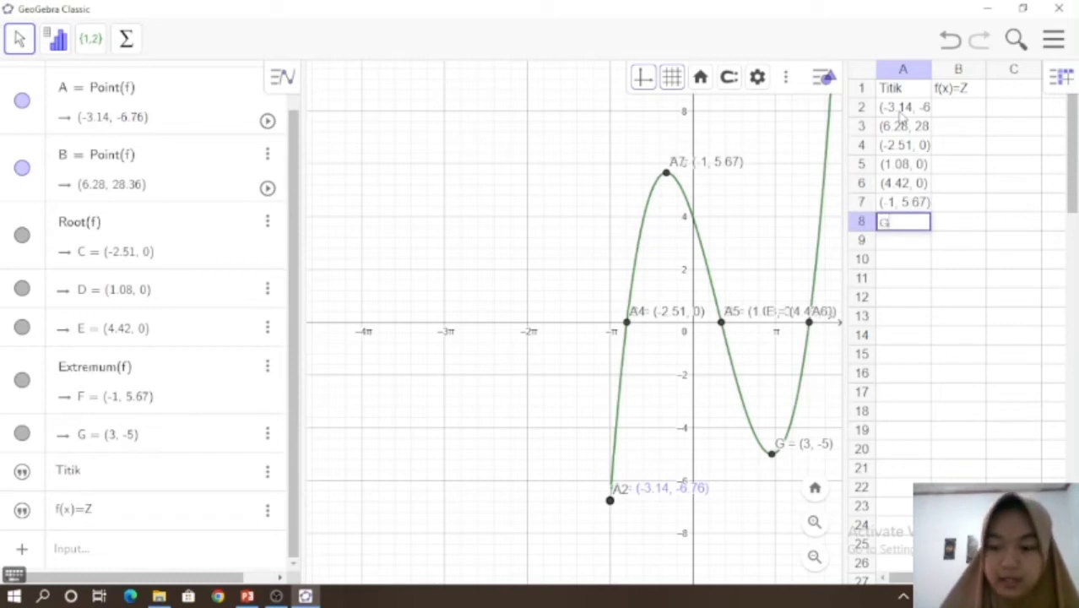
pyautogui.press('Return')
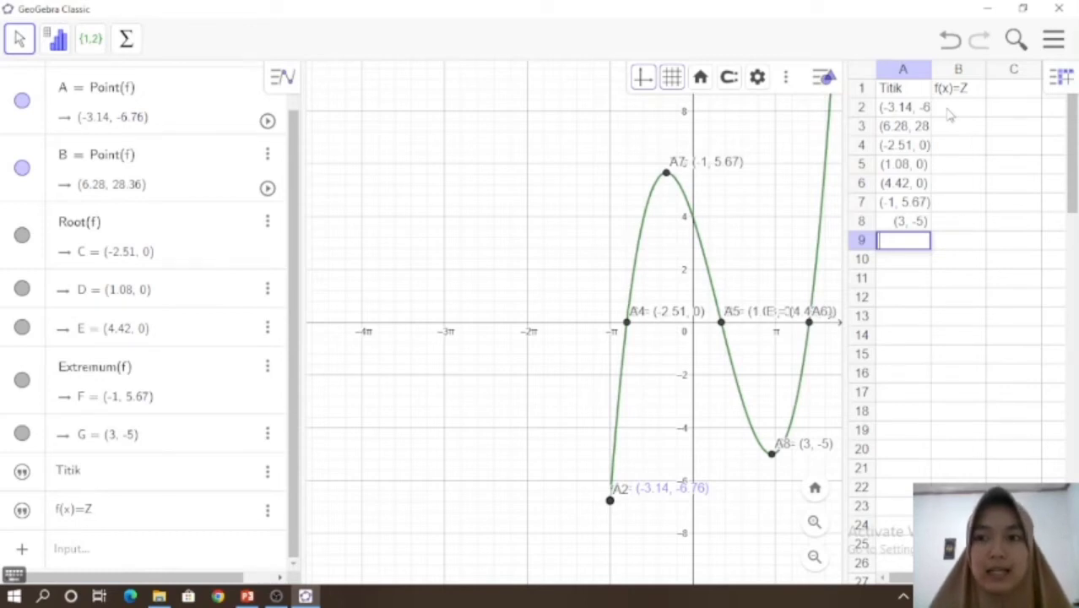
# Step: Calculate the function values of the two endpoints with f(A) in B2 and f(B) in B3
pyautogui.click(948, 113)
pyautogui.write('f')
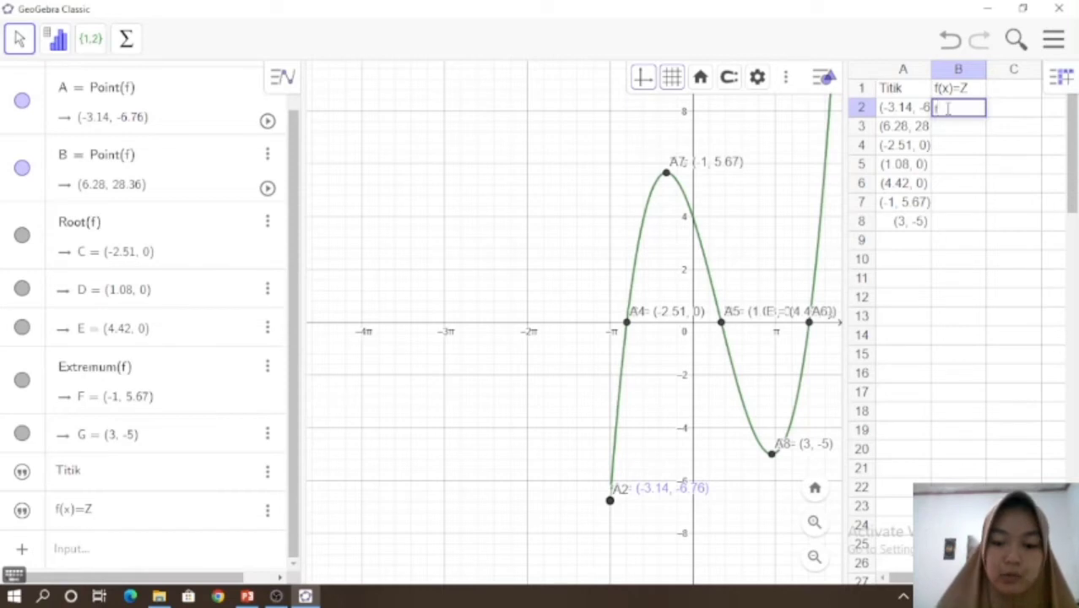
pyautogui.write('(A')
pyautogui.press('Return')
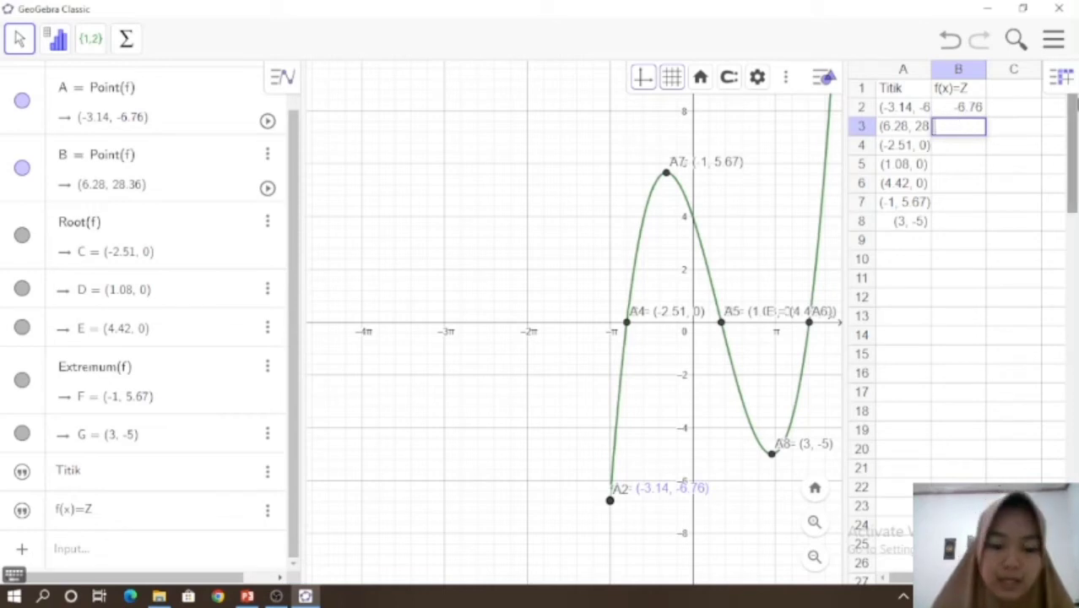
pyautogui.write('f(')
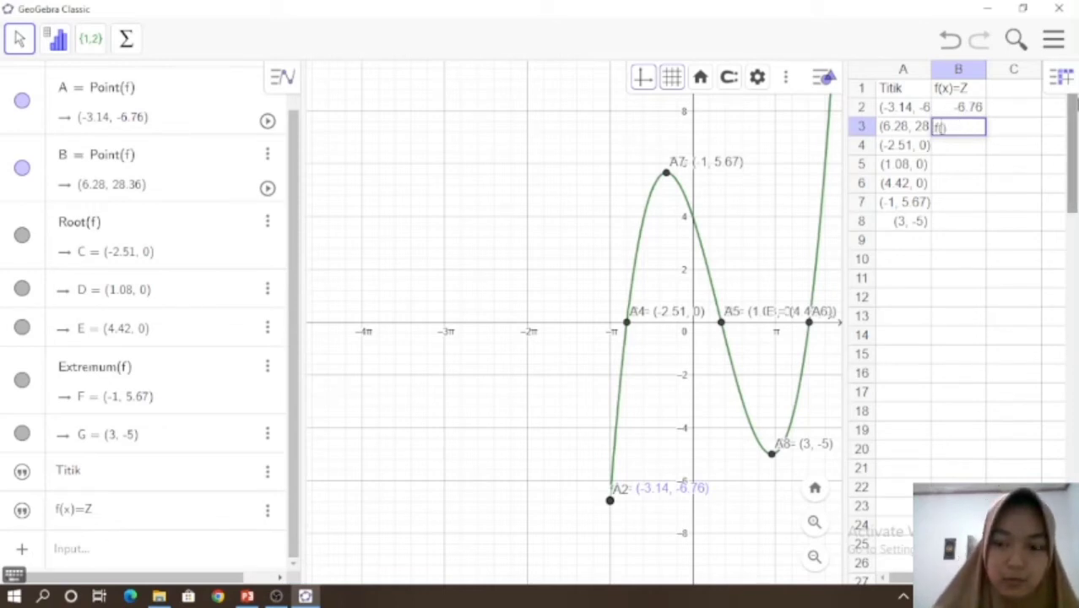
pyautogui.write('B')
pyautogui.press('Return')
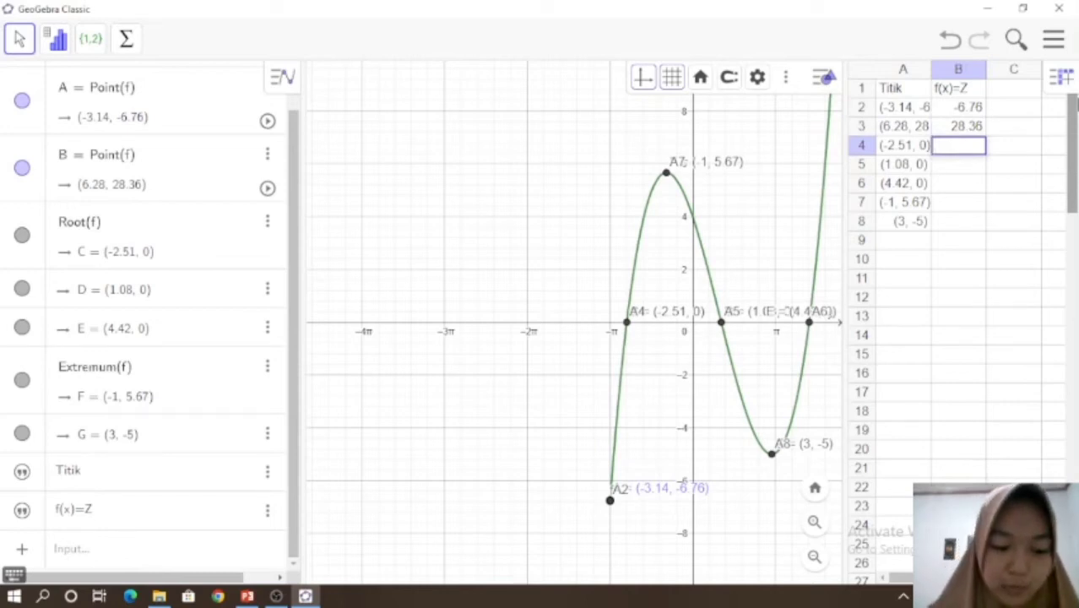
# Step: Calculate the function values of the three roots with f(C), f(D) and f(E) in cells B4 to B6
pyautogui.write('f(C')
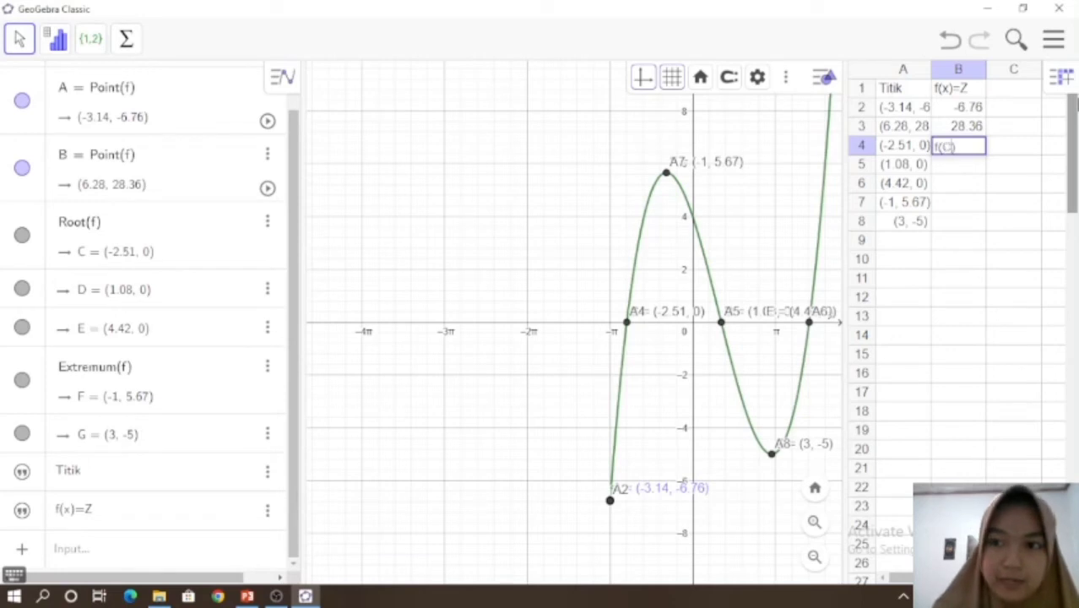
pyautogui.press('Return')
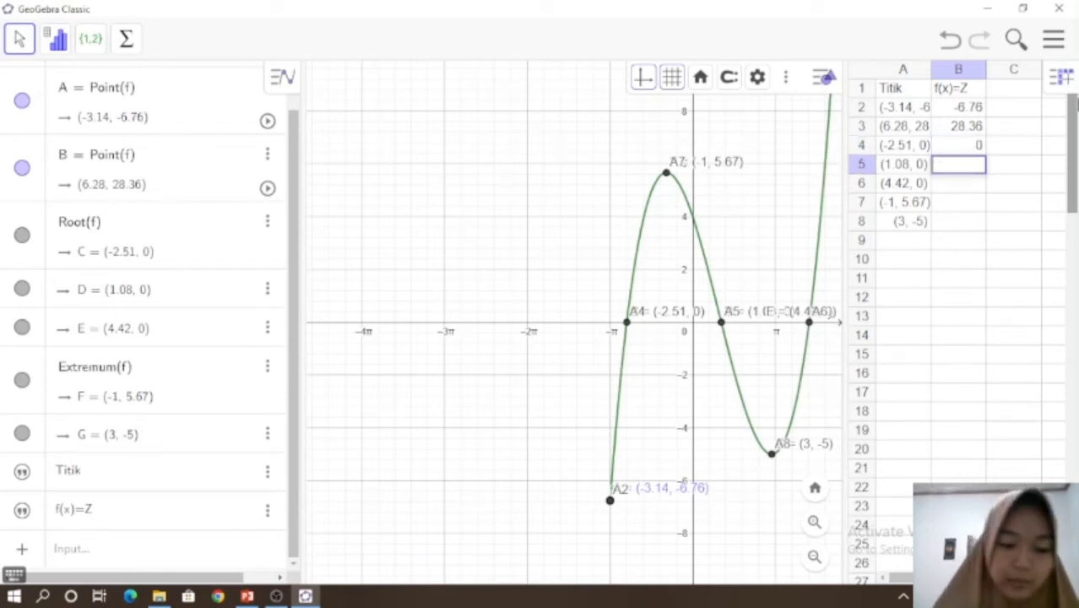
pyautogui.write('f(')
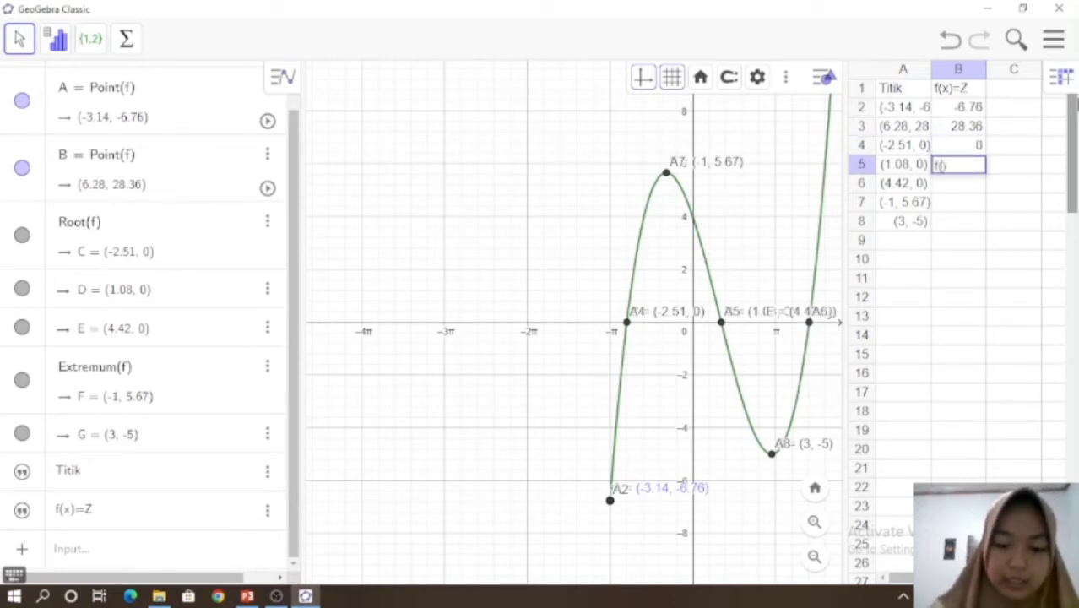
pyautogui.write('D')
pyautogui.press('Return')
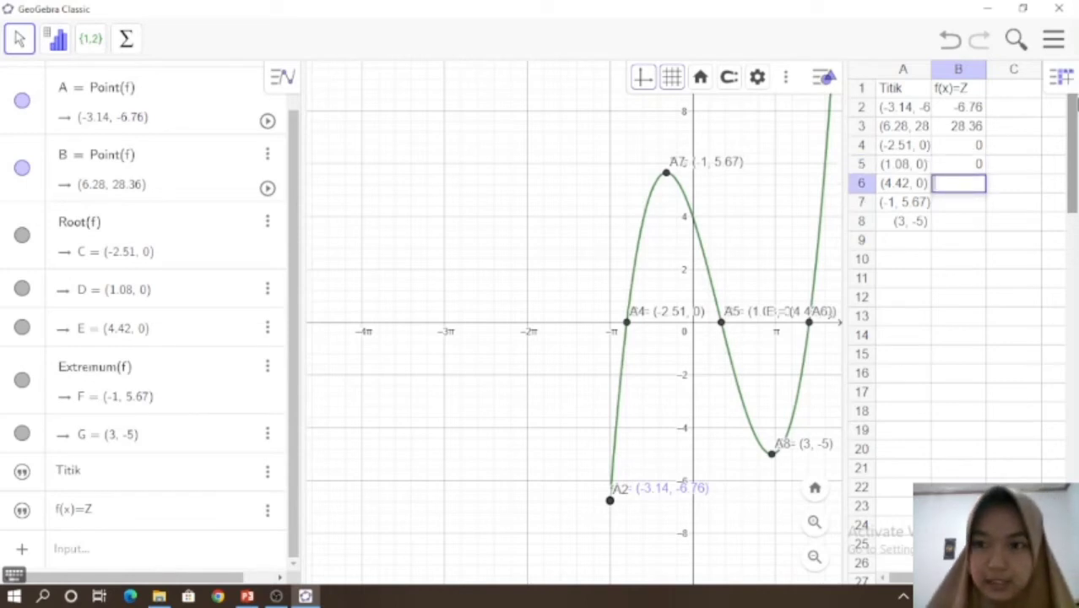
pyautogui.write('f(E')
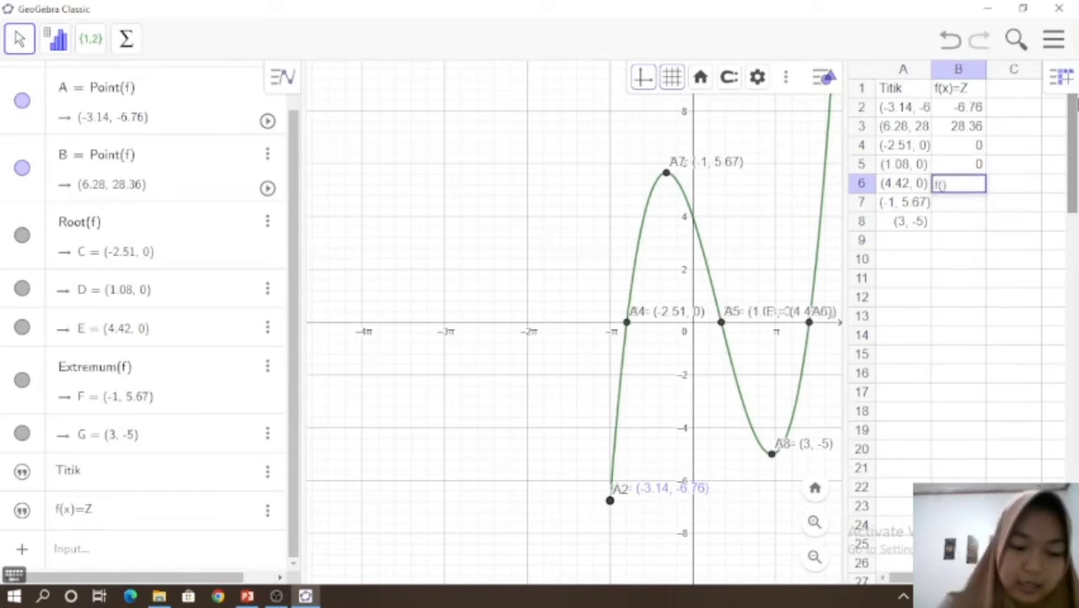
pyautogui.press('Return')
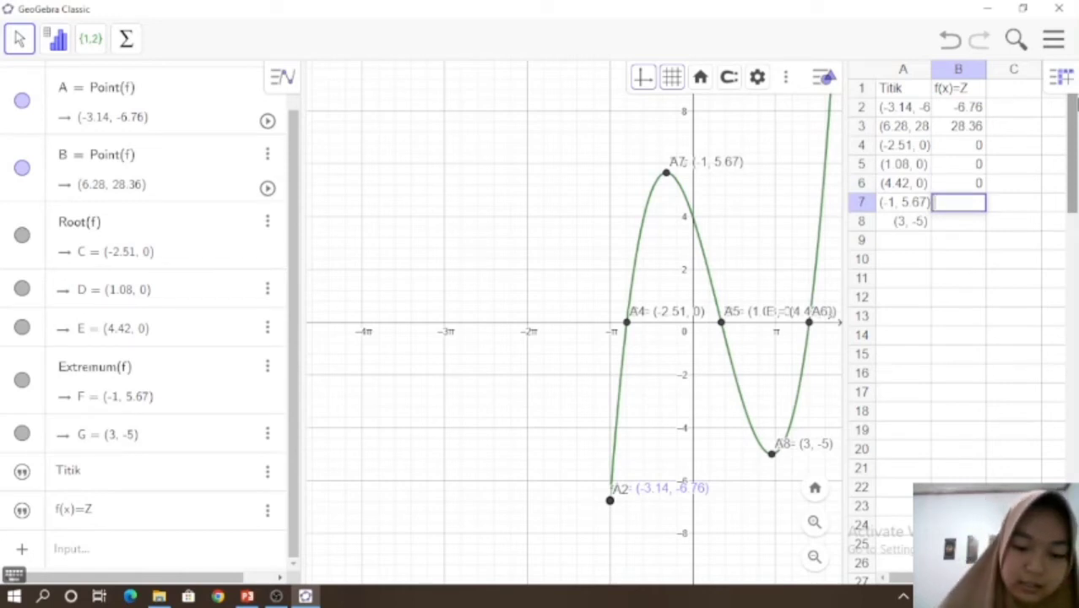
# Step: Calculate the function values of the two extrema with f(F) in B7 and f(G) in B8
pyautogui.write('f(F')
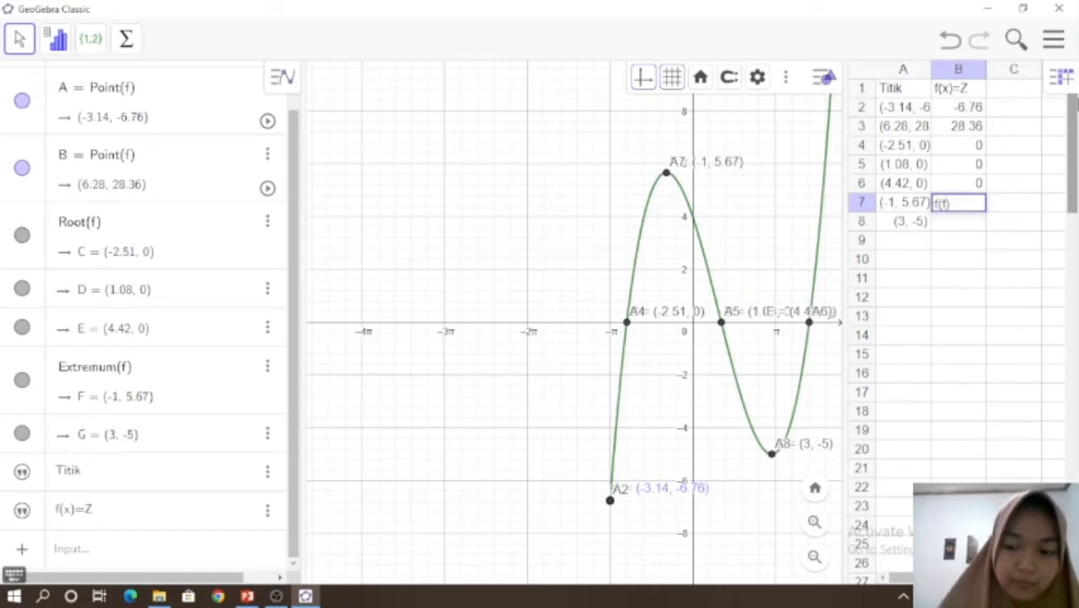
pyautogui.press('Return')
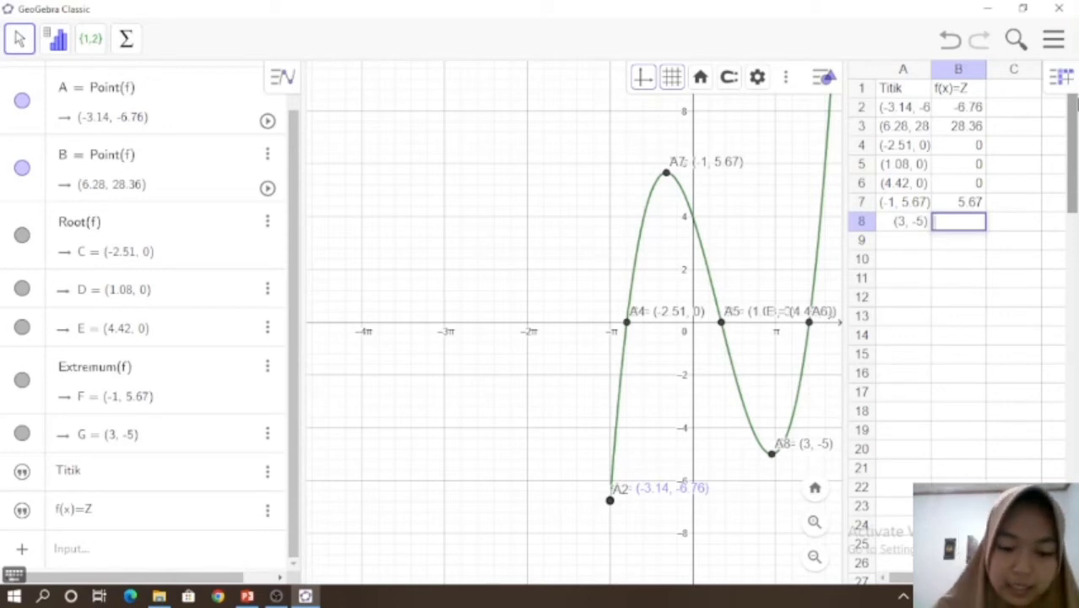
pyautogui.write('f(G')
pyautogui.press('Return')
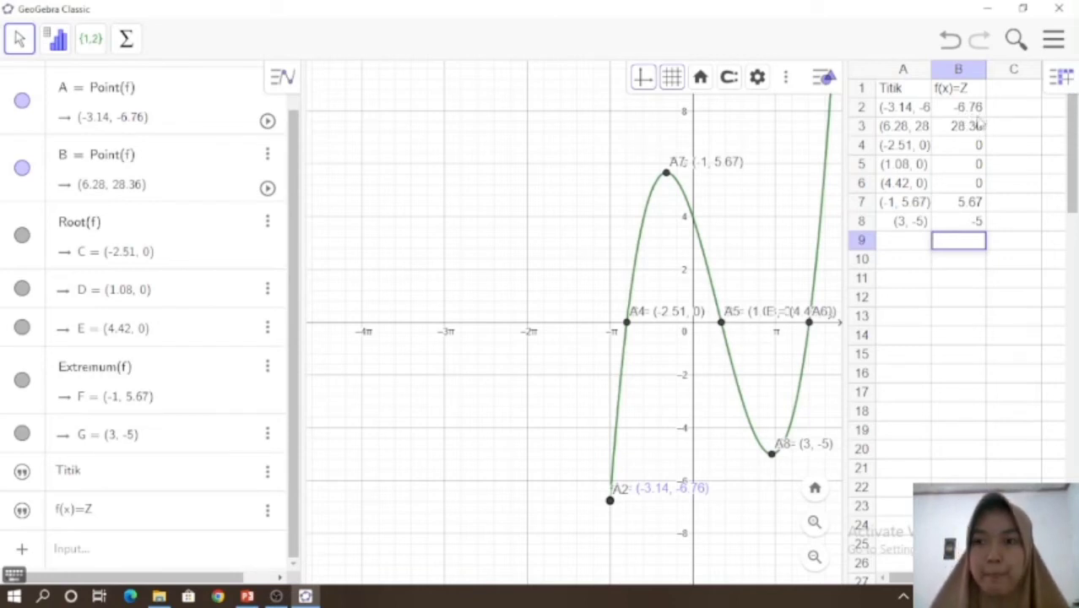
# Step: Check the table for the largest and smallest function values and the points they belong to
pyautogui.click(980, 127)
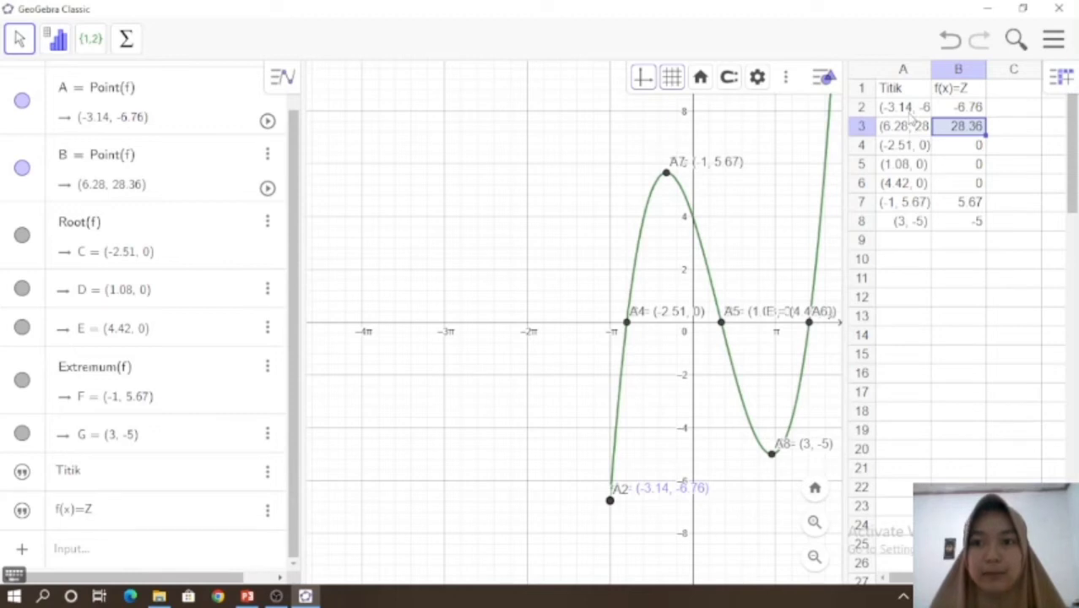
pyautogui.click(910, 113)
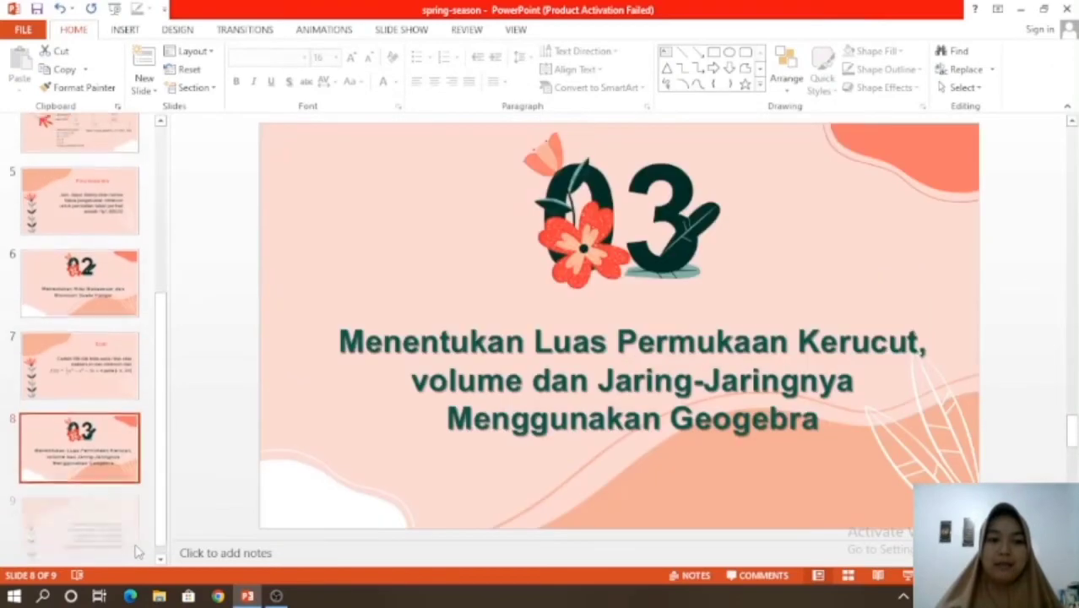
# Step: Switch to the PowerPoint presentation and find the problem slide that follows the cone section title
pyautogui.scroll(-2, 161, 447)
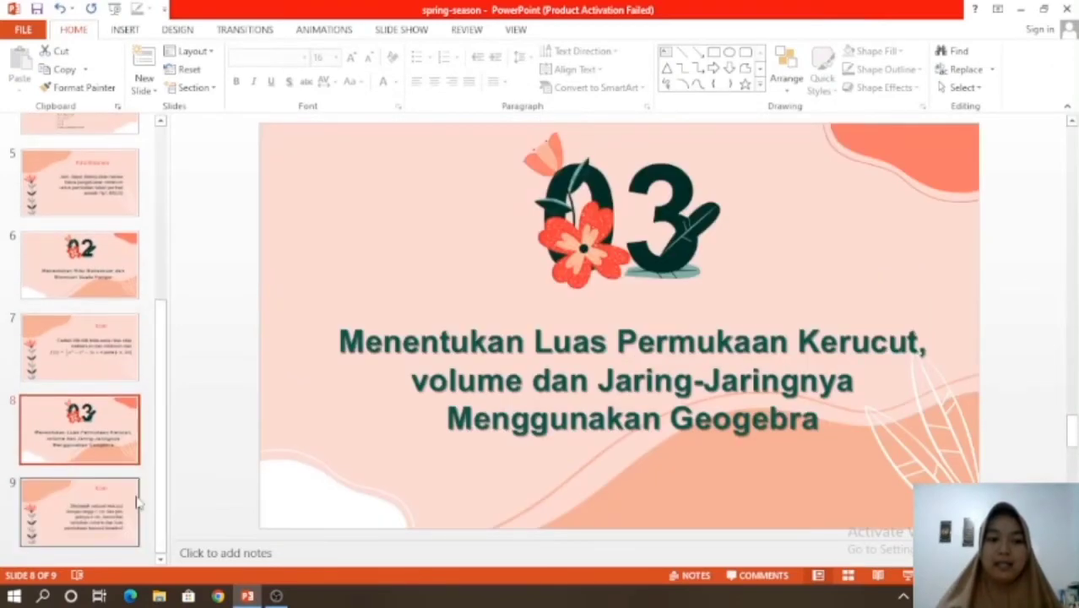
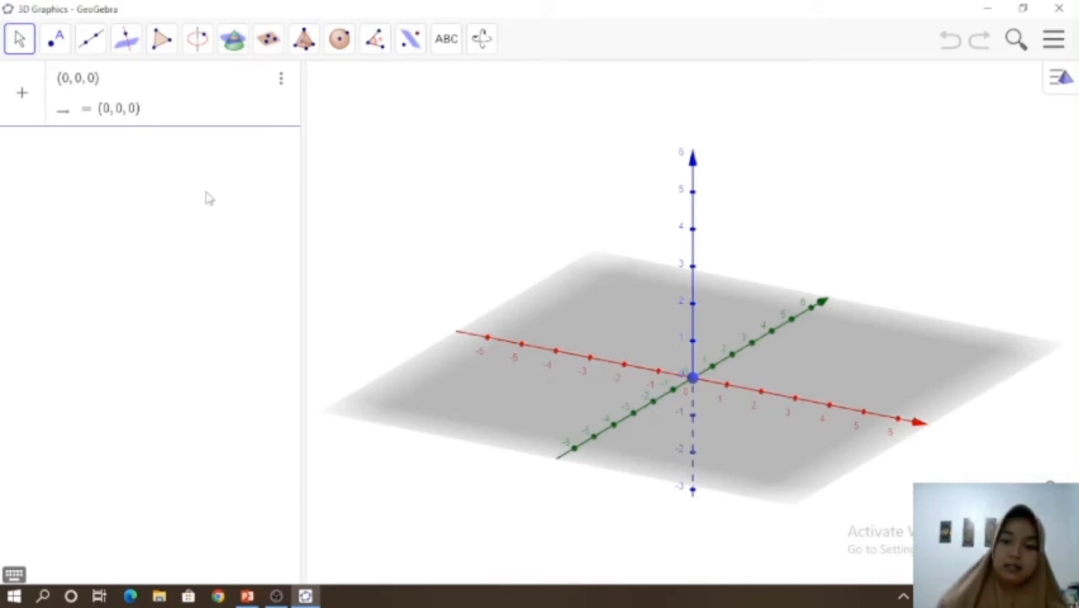
# Step: Create a point at the origin (0, 0, 0) in GeoGebra 3D Graphics
pyautogui.press('Return')
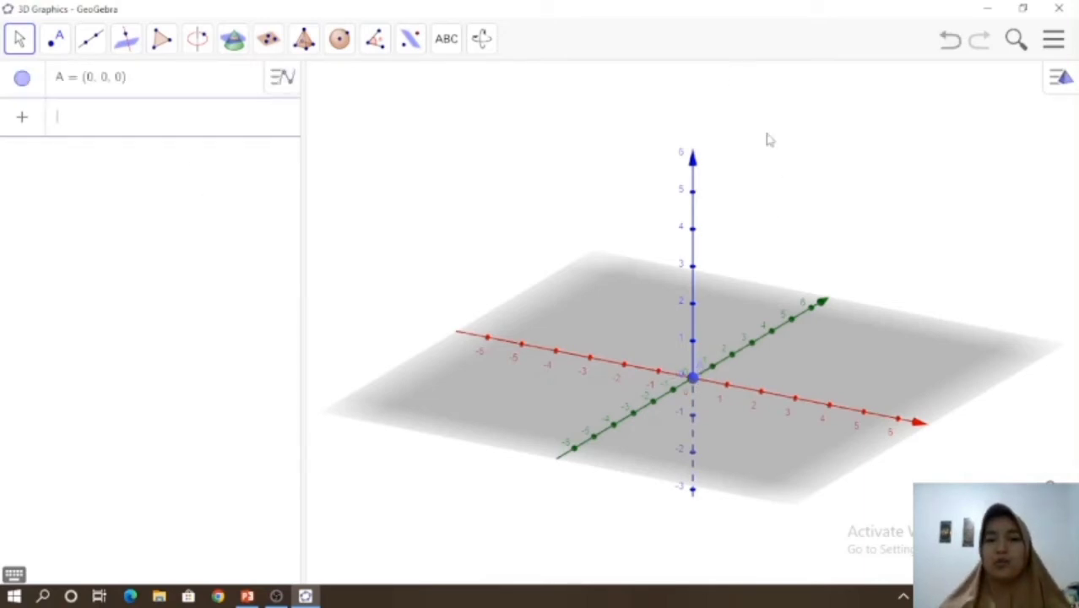
pyautogui.moveTo(569, 171)
pyautogui.mouseDown()
pyautogui.moveTo(523, 185)
pyautogui.moveTo(528, 152)
pyautogui.moveTo(539, 174)
pyautogui.moveTo(564, 171)
pyautogui.mouseUp()
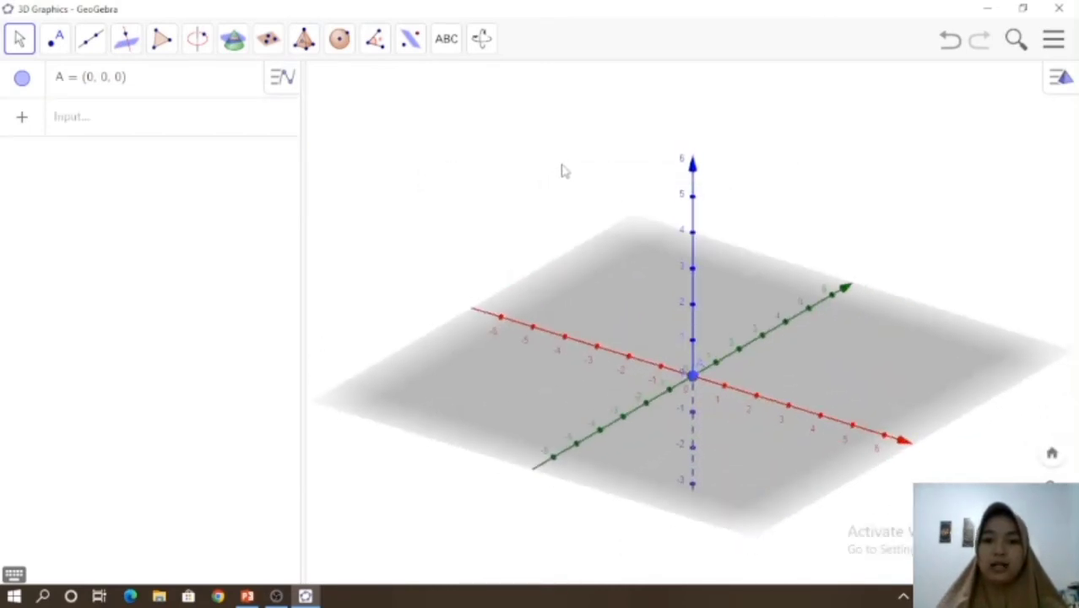
pyautogui.scroll(-2, 506, 145)
# Step: Label the three coordinate axes x, y and z in the 3D Graphics settings and close the settings
pyautogui.rightClick(507, 145)
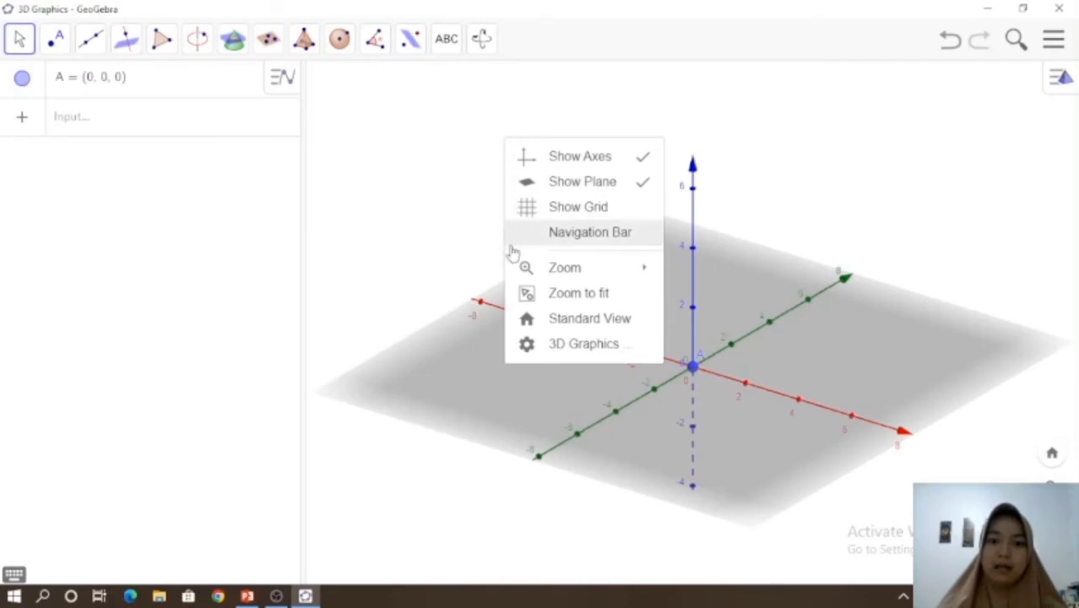
pyautogui.click(542, 343)
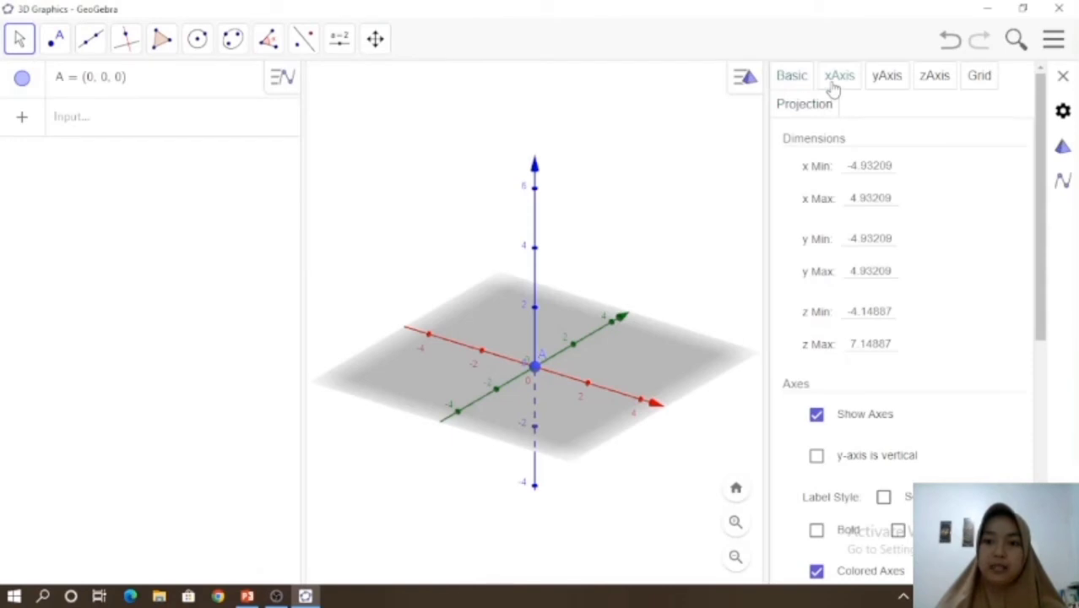
pyautogui.click(835, 82)
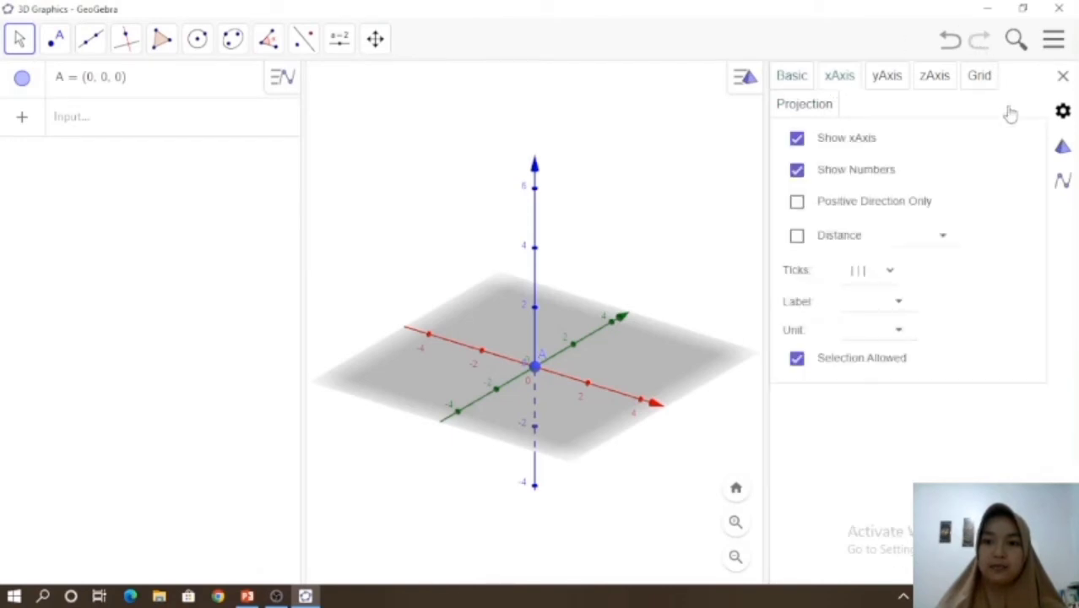
pyautogui.click(898, 305)
pyautogui.click(893, 322)
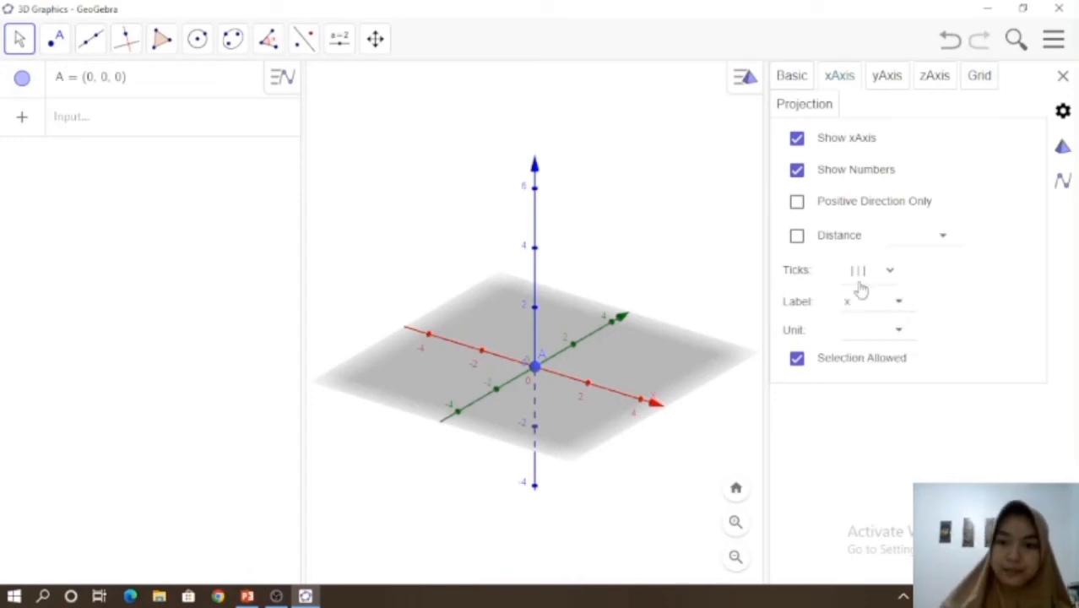
pyautogui.click(880, 81)
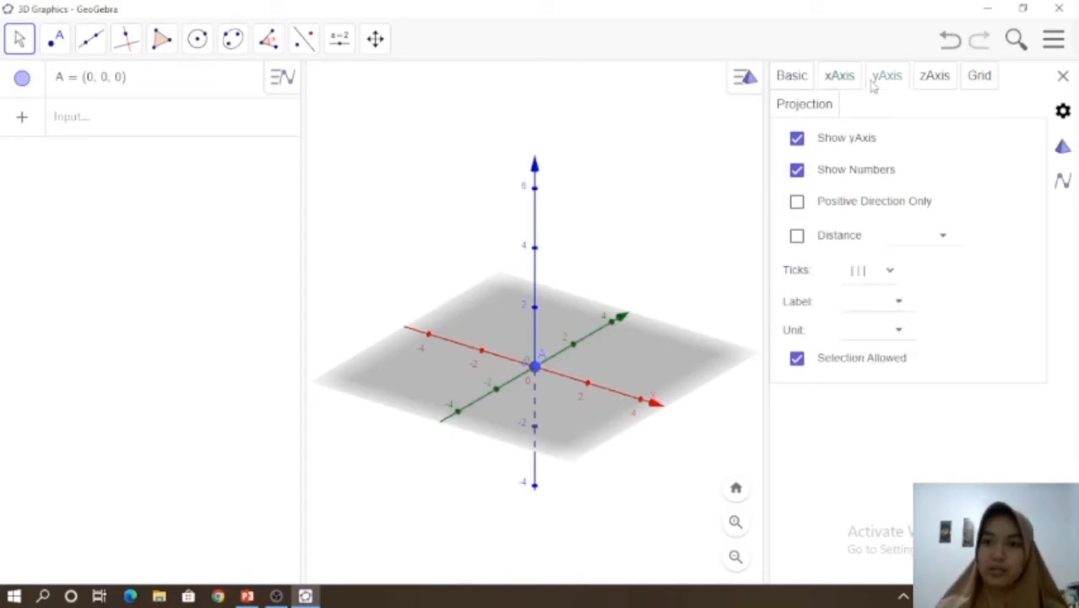
pyautogui.click(898, 305)
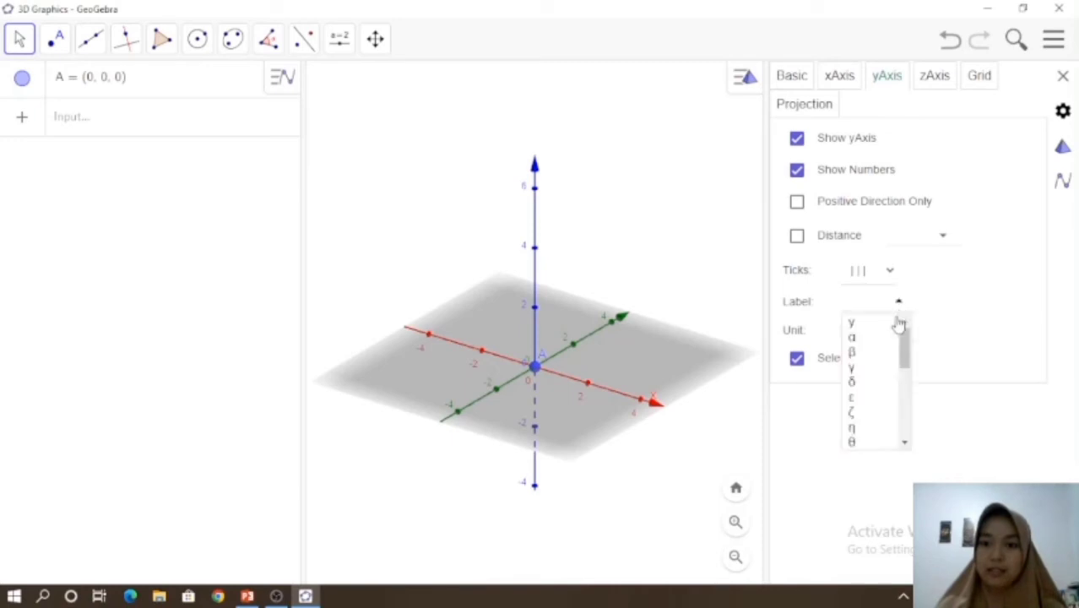
pyautogui.click(893, 324)
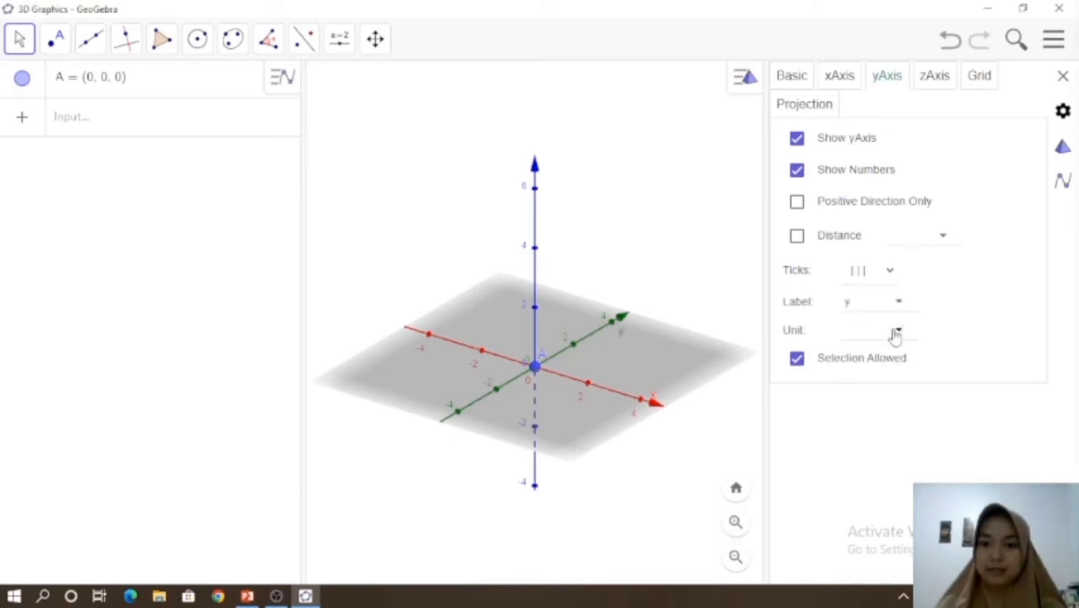
pyautogui.click(939, 79)
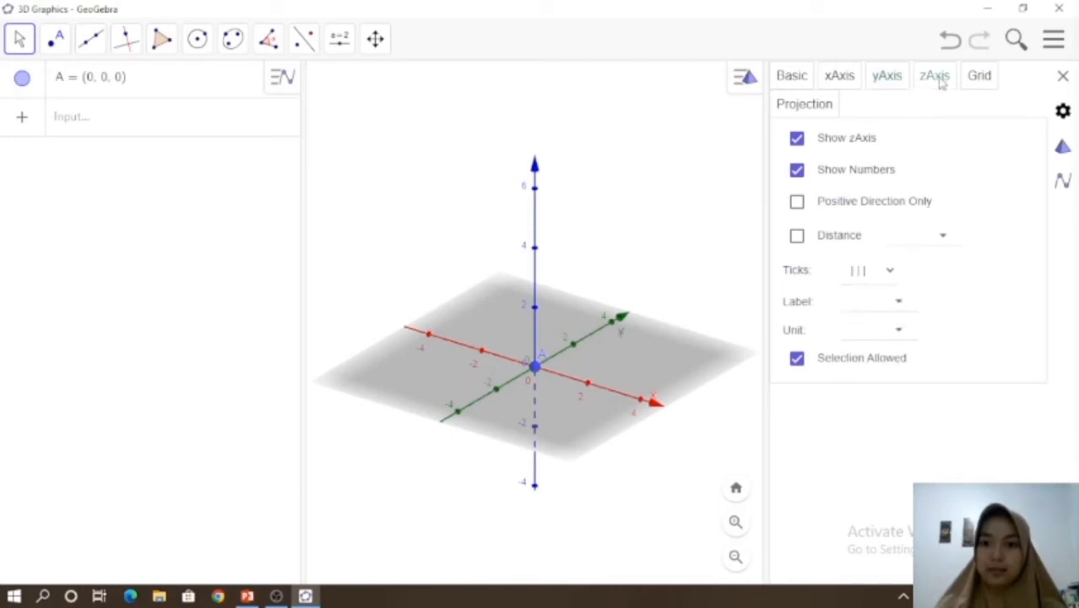
pyautogui.click(899, 306)
pyautogui.click(892, 319)
pyautogui.click(676, 243)
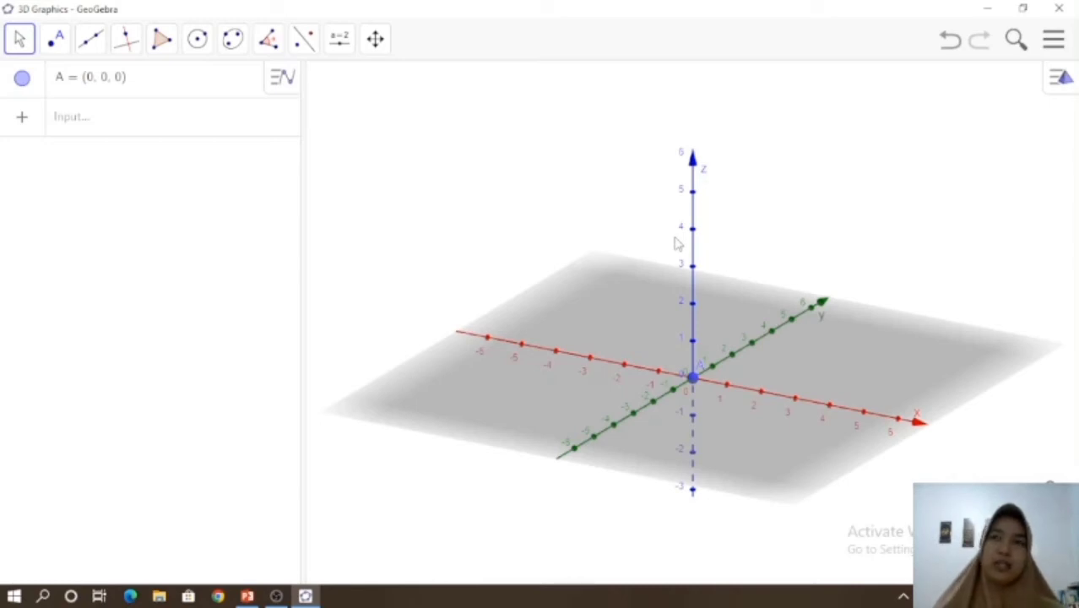
# Step: Create a second point at (0, 0, 7) on the z-axis as the cone's apex
pyautogui.click(163, 142)
pyautogui.write('(')
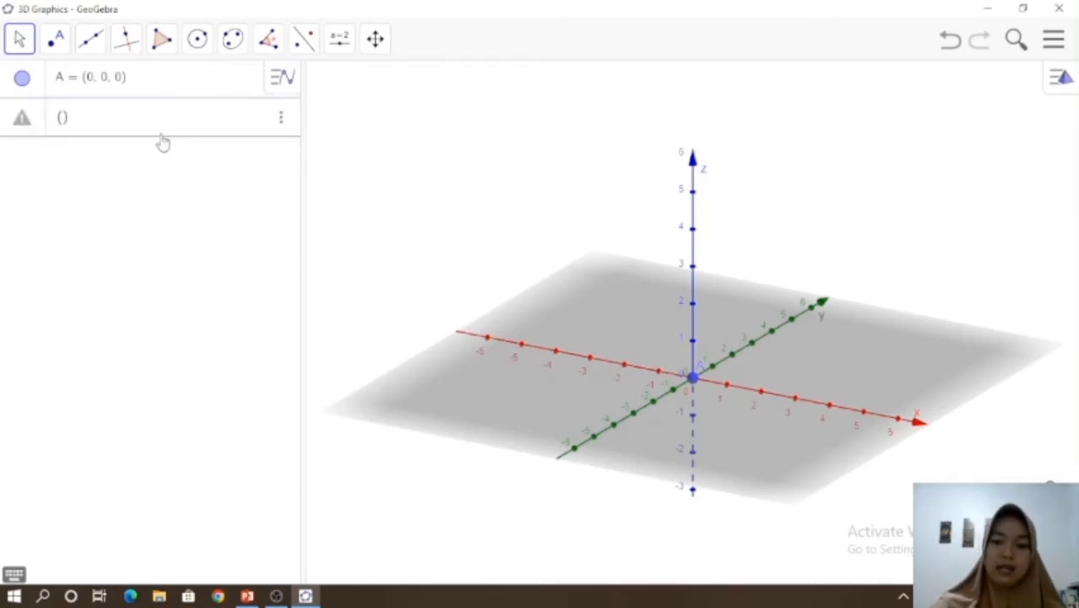
pyautogui.write('0, 0, 7')
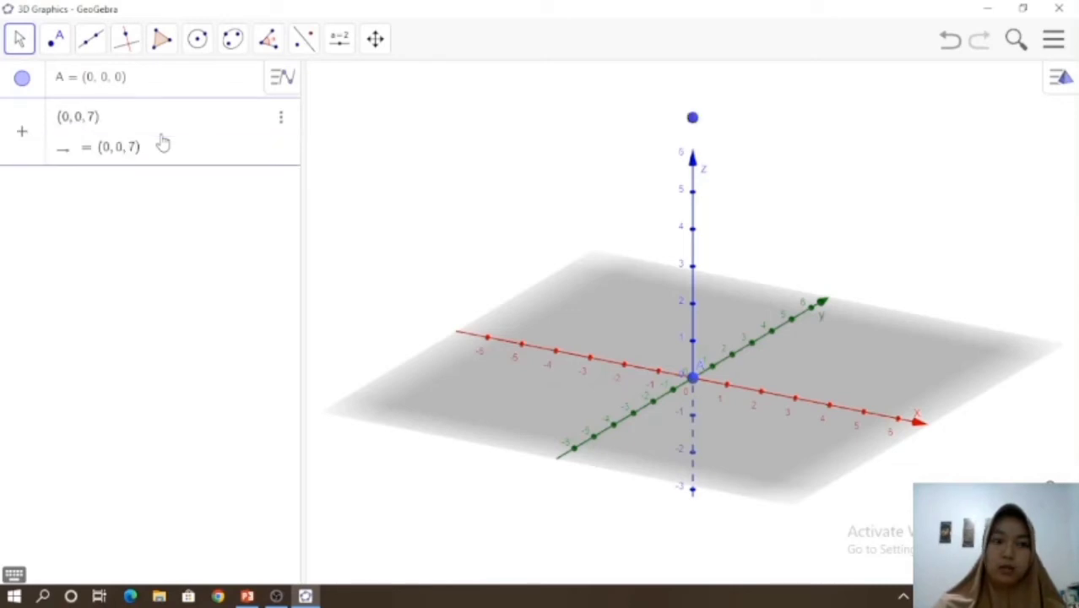
pyautogui.press('Return')
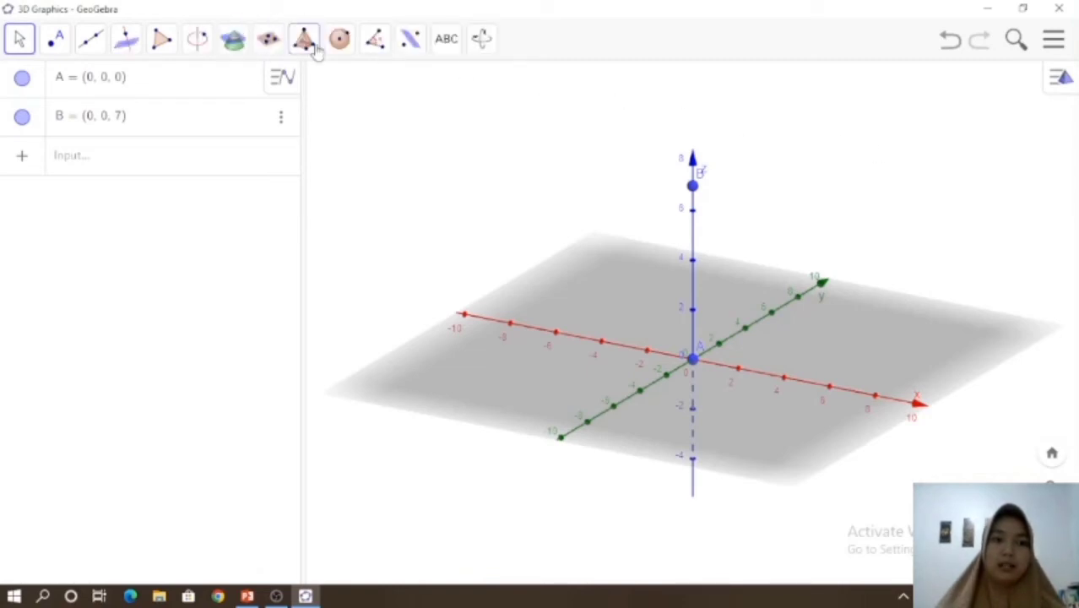
# Step: Construct a cone with base centre A, apex B and radius 4, and leave the Cone tool
pyautogui.click(307, 42)
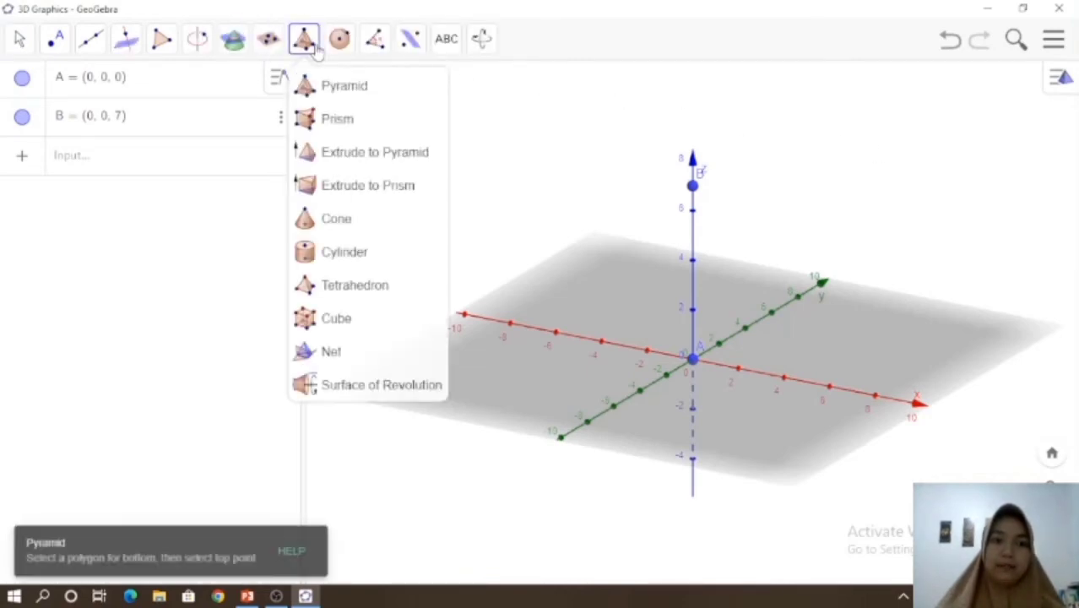
pyautogui.click(315, 213)
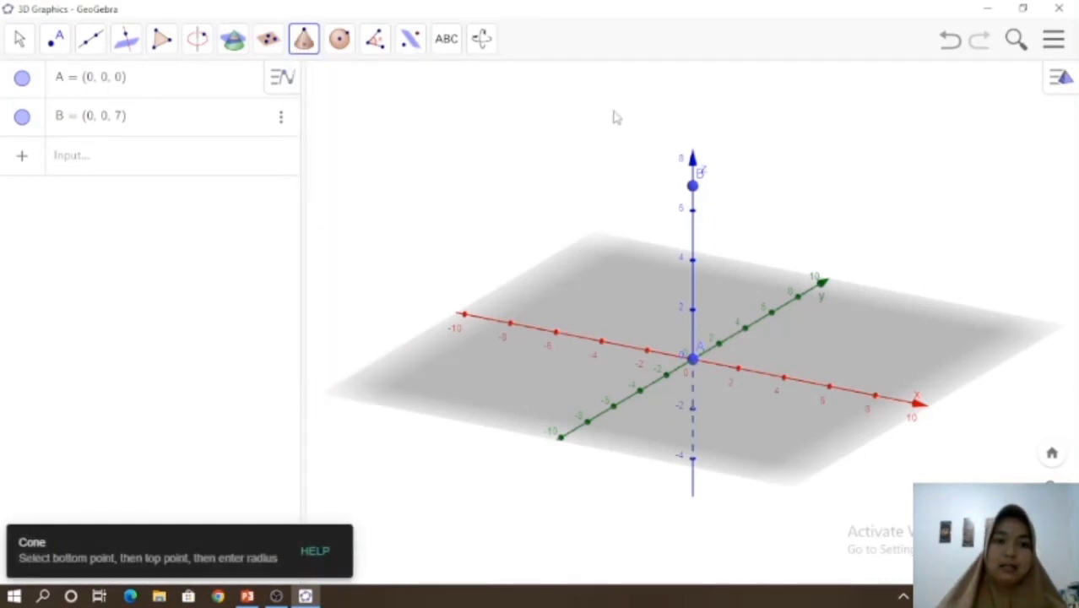
pyautogui.click(693, 359)
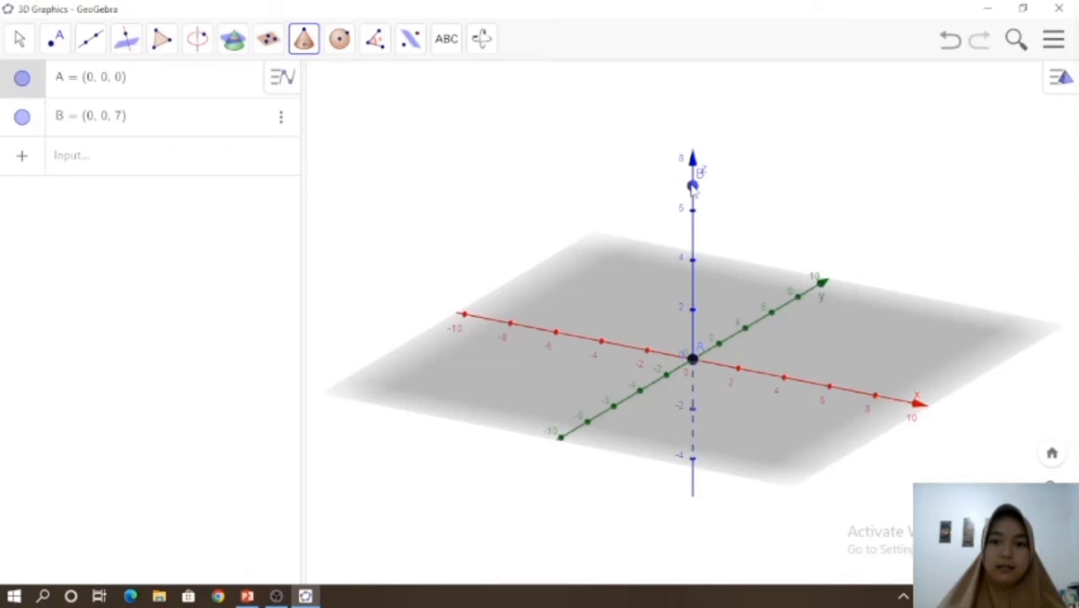
pyautogui.click(692, 186)
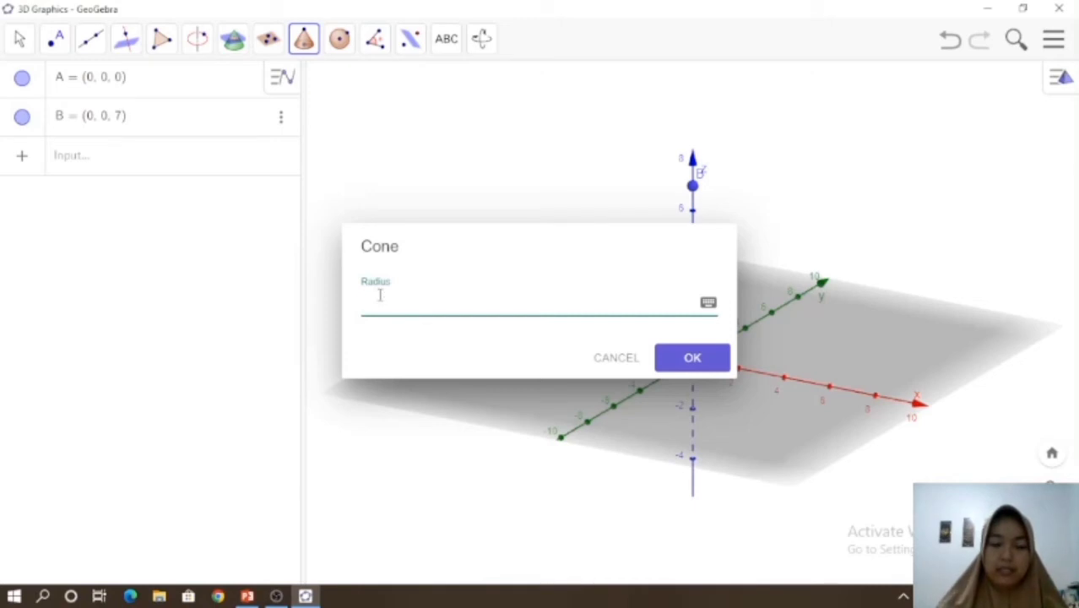
pyautogui.write('4')
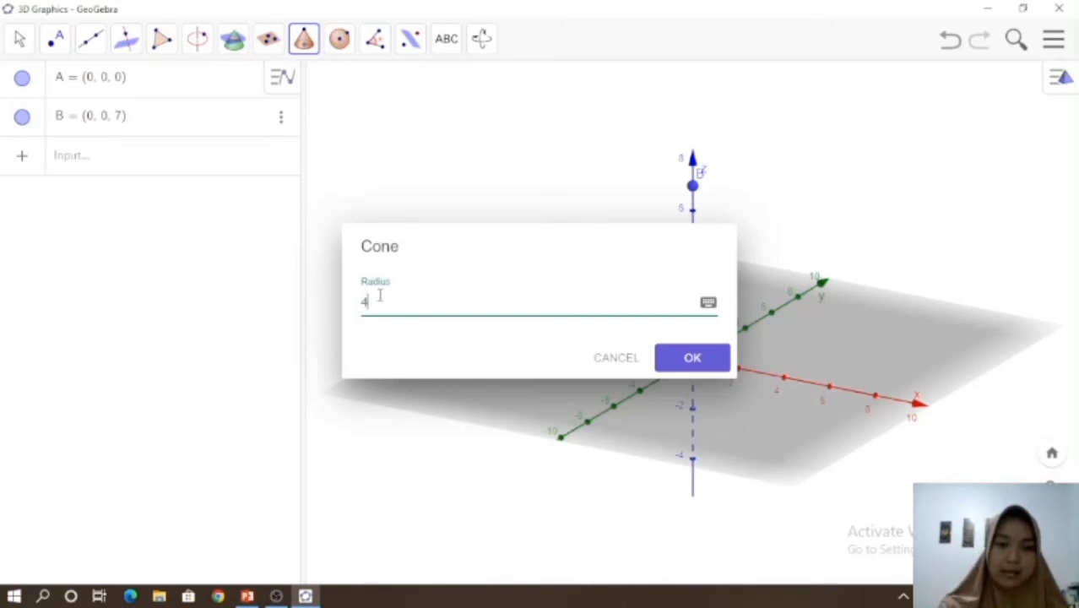
pyautogui.click(676, 363)
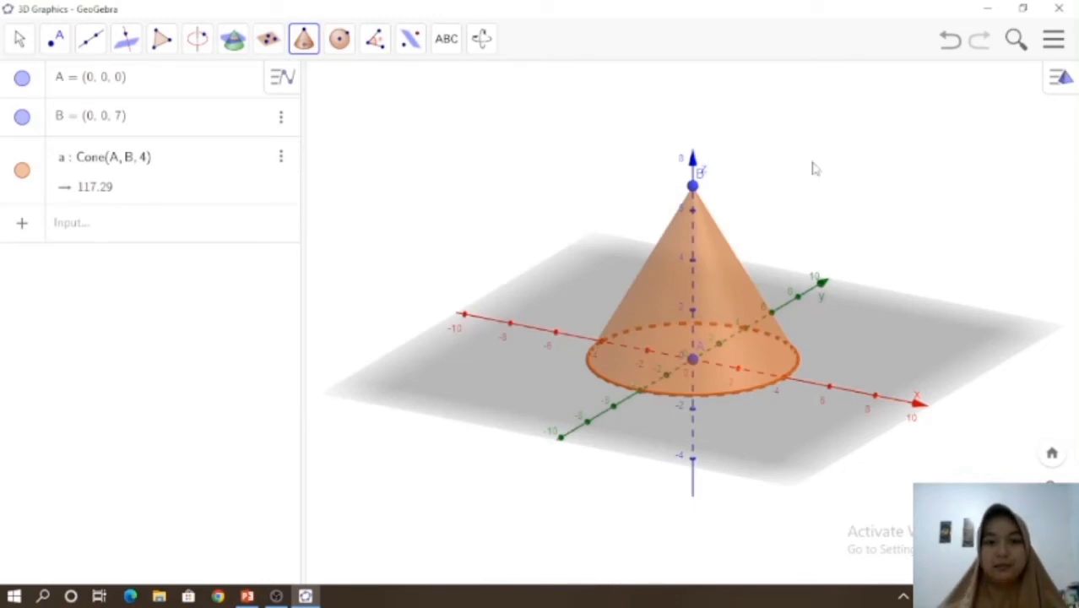
pyautogui.click(20, 39)
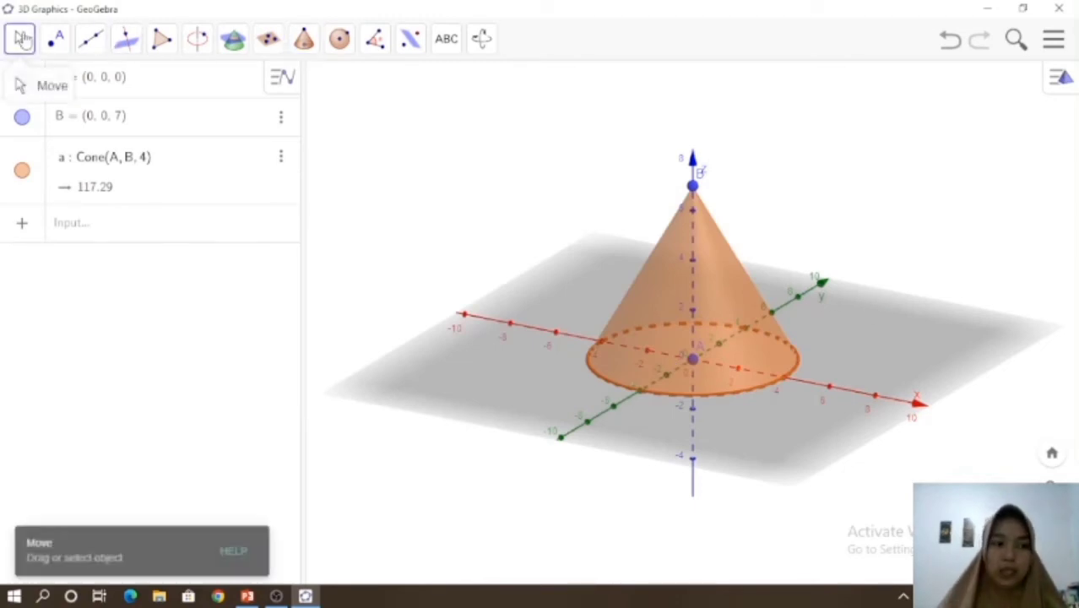
pyautogui.moveTo(465, 214)
pyautogui.mouseDown()
pyautogui.moveTo(431, 296)
pyautogui.moveTo(421, 278)
pyautogui.moveTo(502, 153)
pyautogui.moveTo(495, 199)
pyautogui.moveTo(472, 212)
pyautogui.mouseUp()
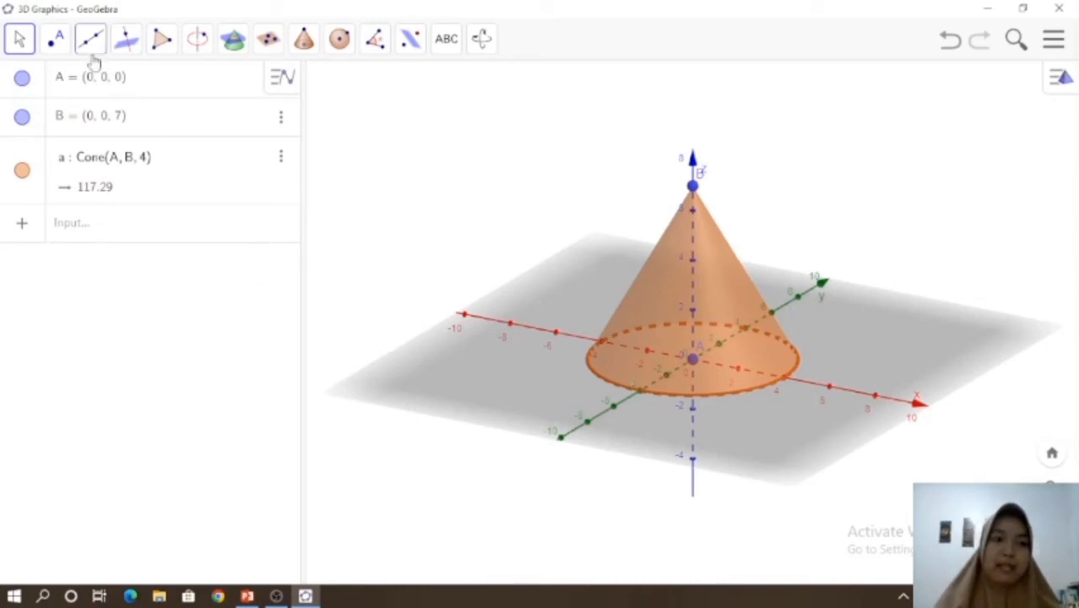
# Step: Create the intersection points of the cone's base circle with the x-axis
pyautogui.click(56, 42)
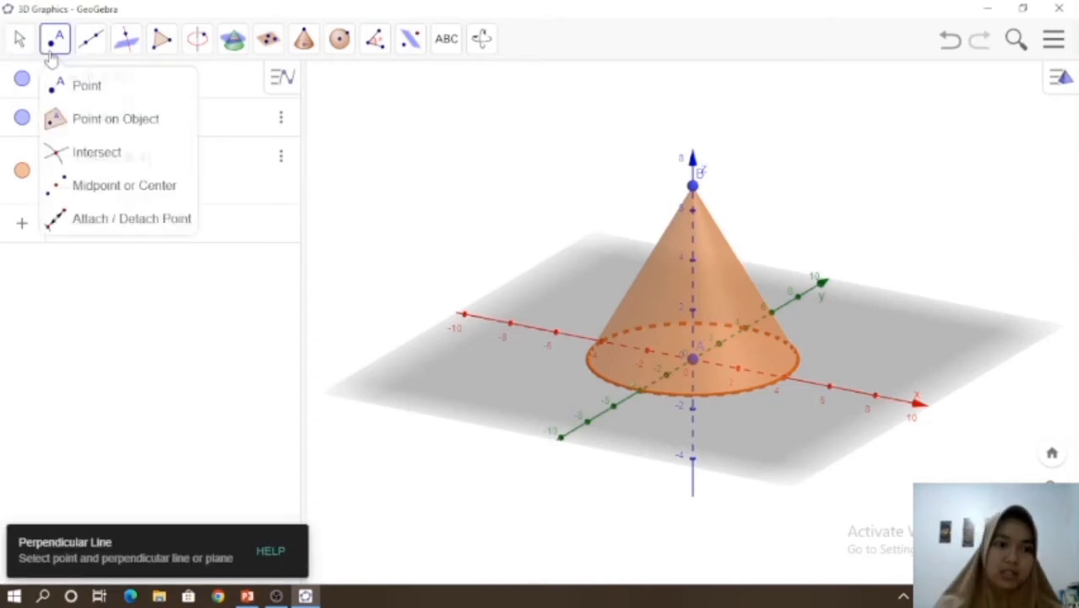
pyautogui.click(59, 155)
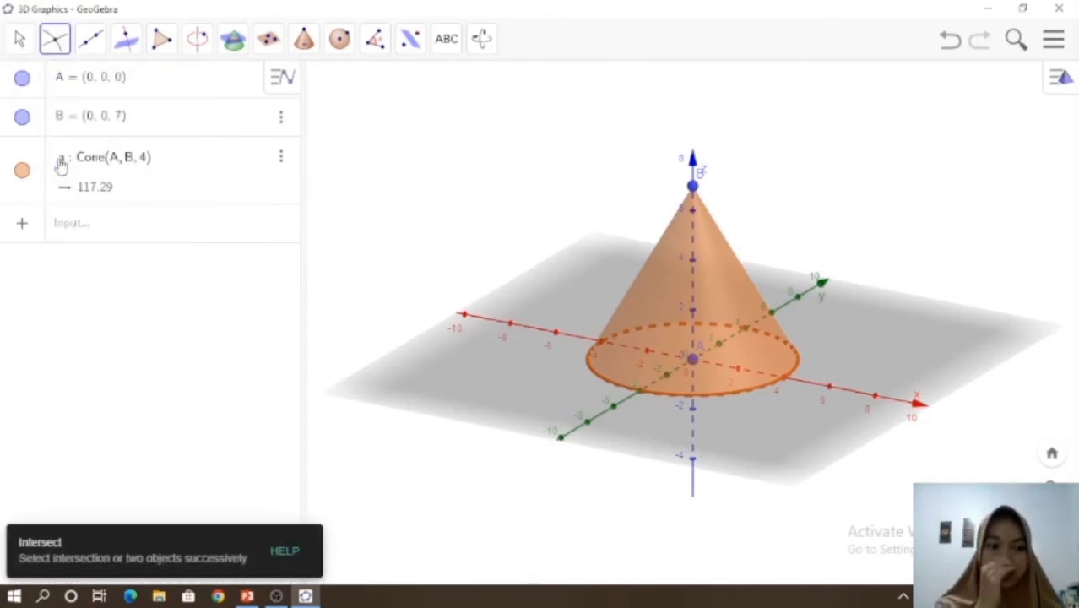
pyautogui.click(819, 390)
# Step: Draw a segment from apex B to base point C as the cone's slant height
pyautogui.click(68, 44)
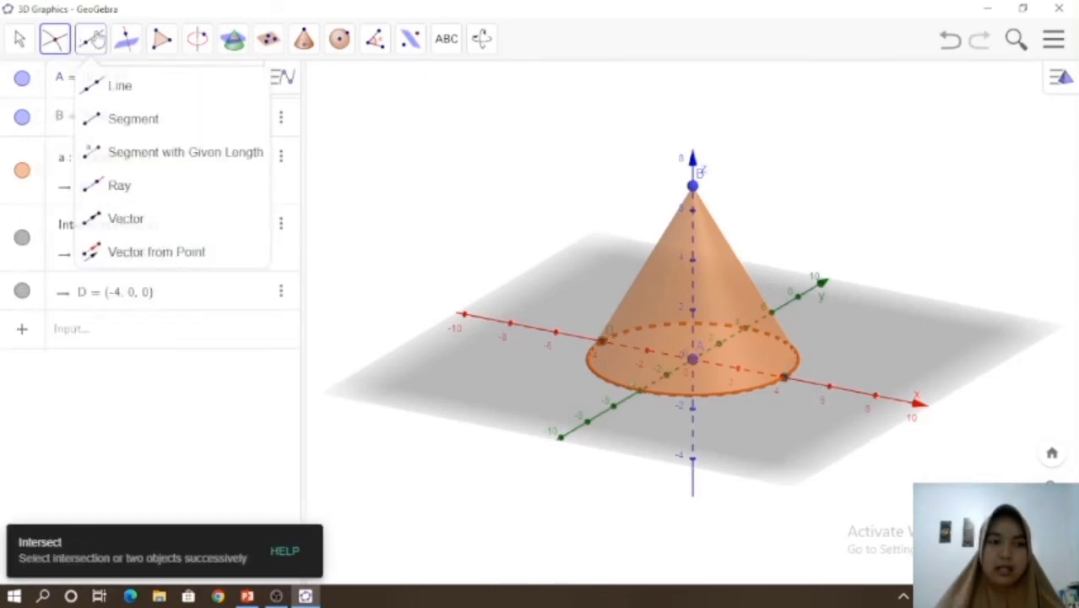
pyautogui.click(93, 40)
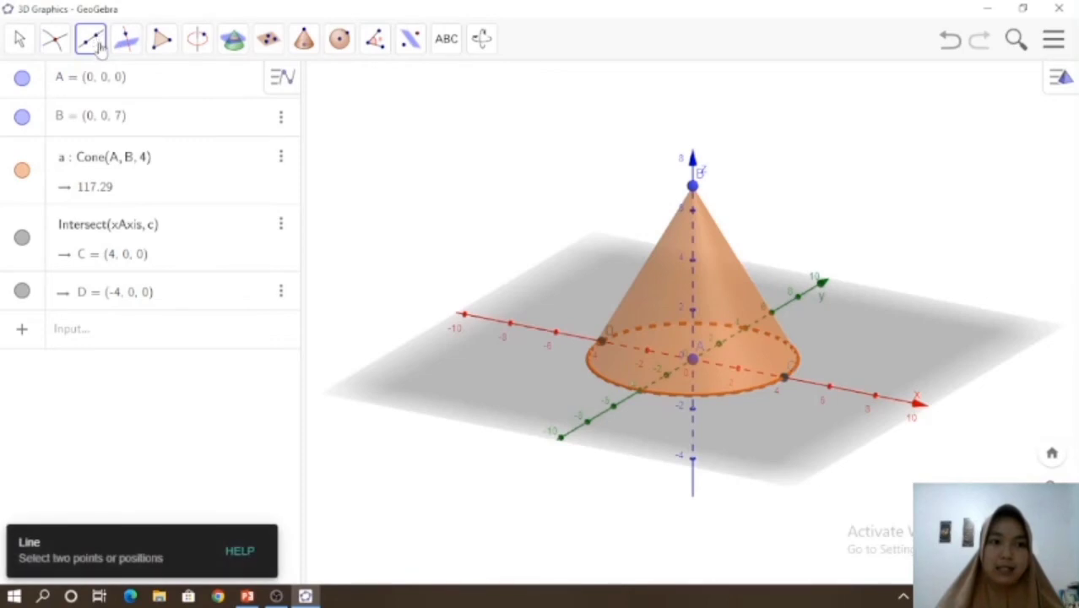
pyautogui.click(99, 47)
pyautogui.click(115, 109)
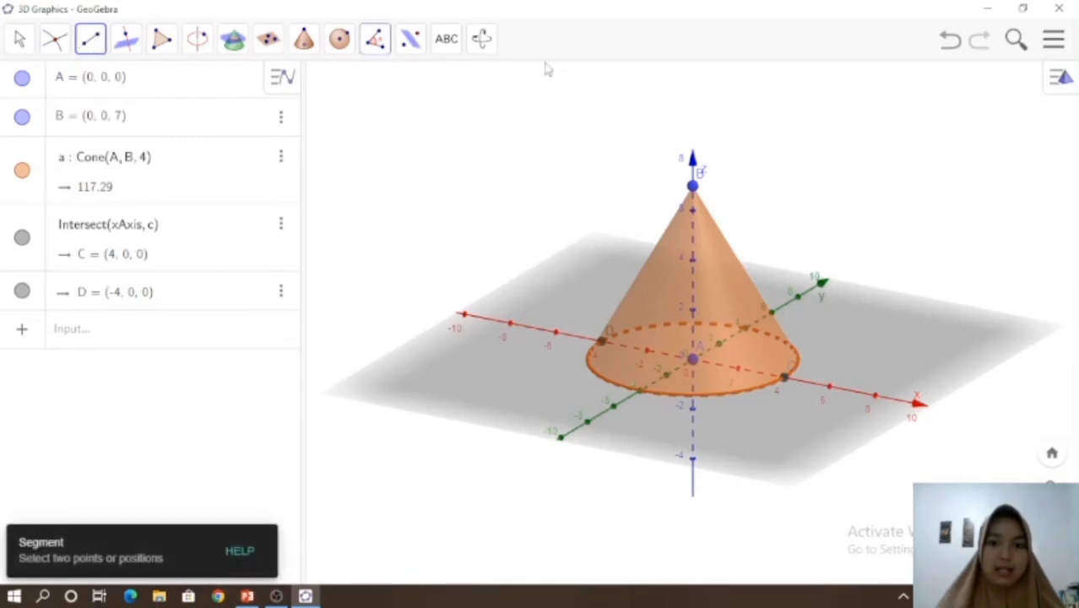
pyautogui.click(692, 187)
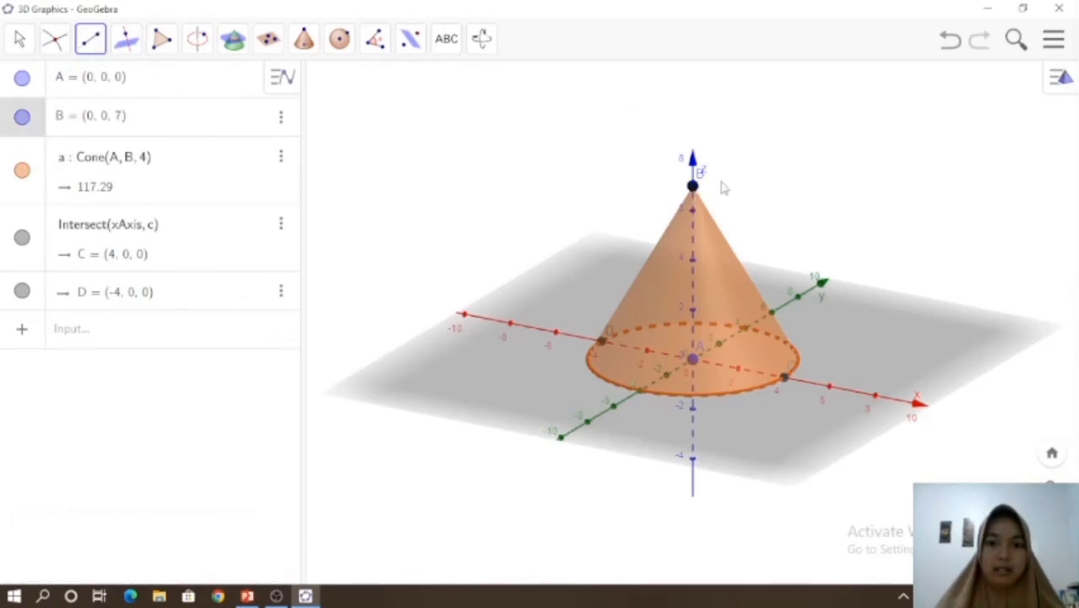
pyautogui.click(785, 378)
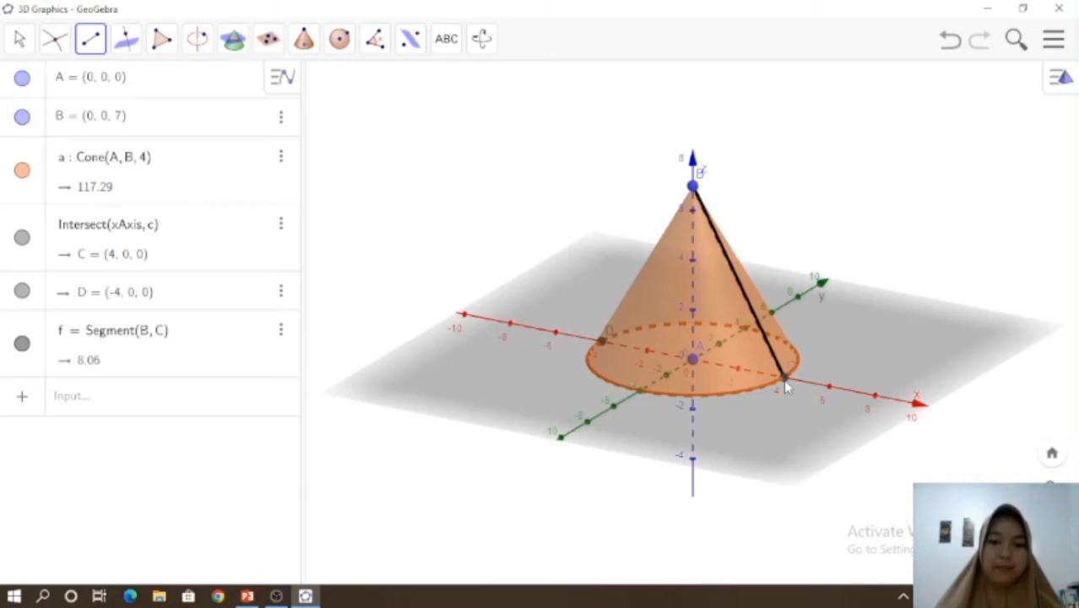
# Step: Calculate the cone's lateral surface area by defining luasselimut = π · 4 BC
pyautogui.click(129, 404)
pyautogui.write('luass')
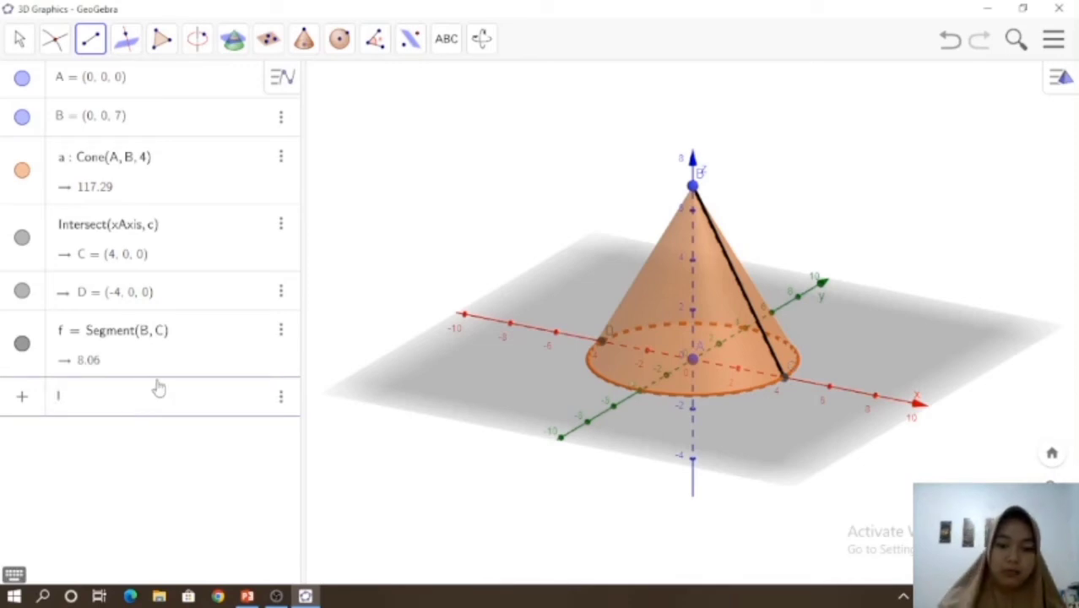
pyautogui.write('eli')
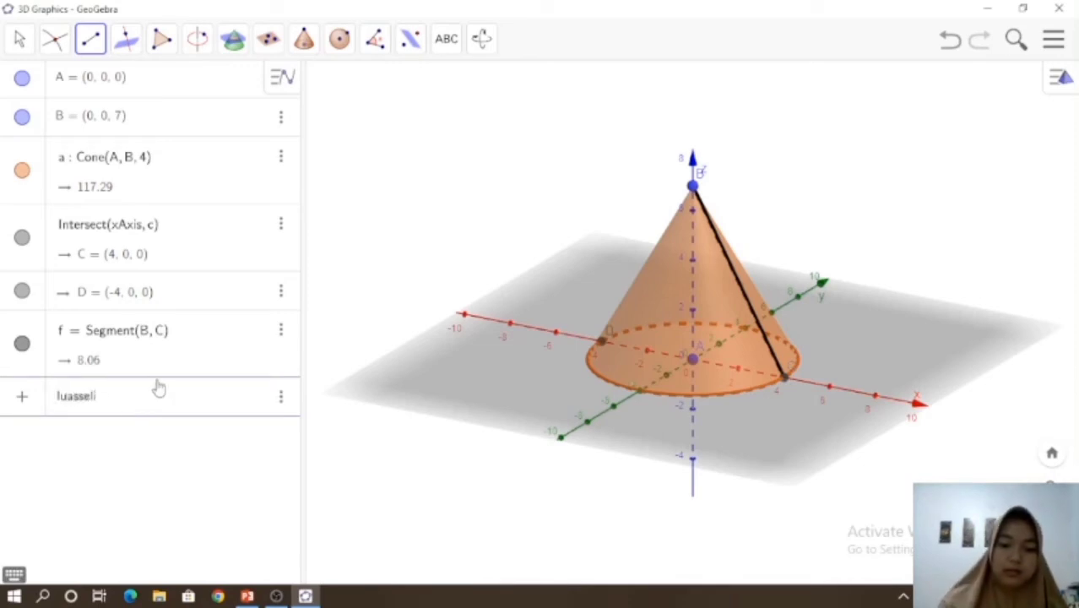
pyautogui.write('mut =')
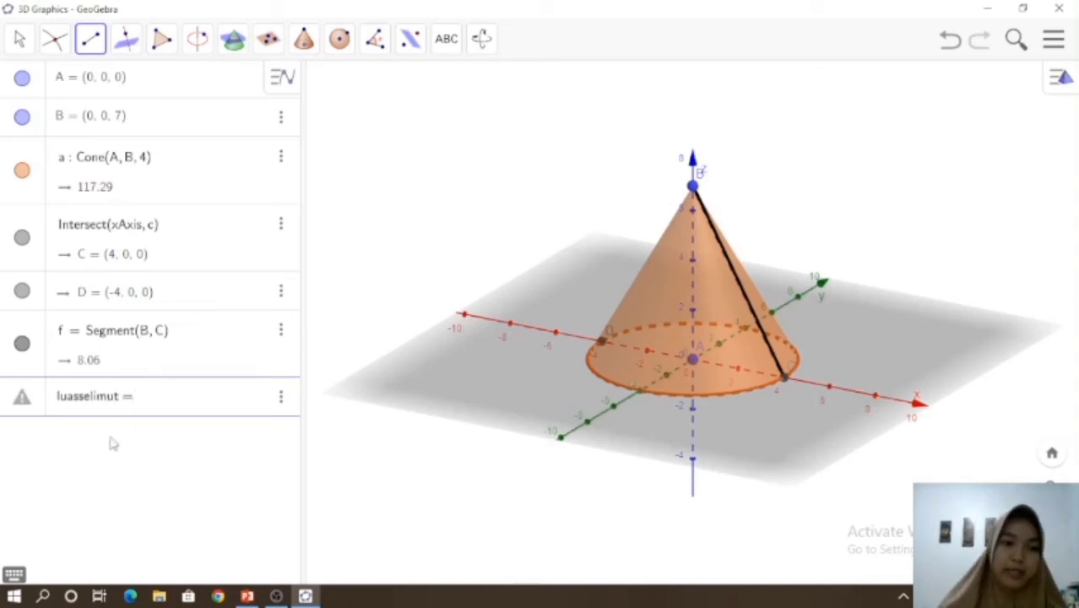
pyautogui.click(15, 575)
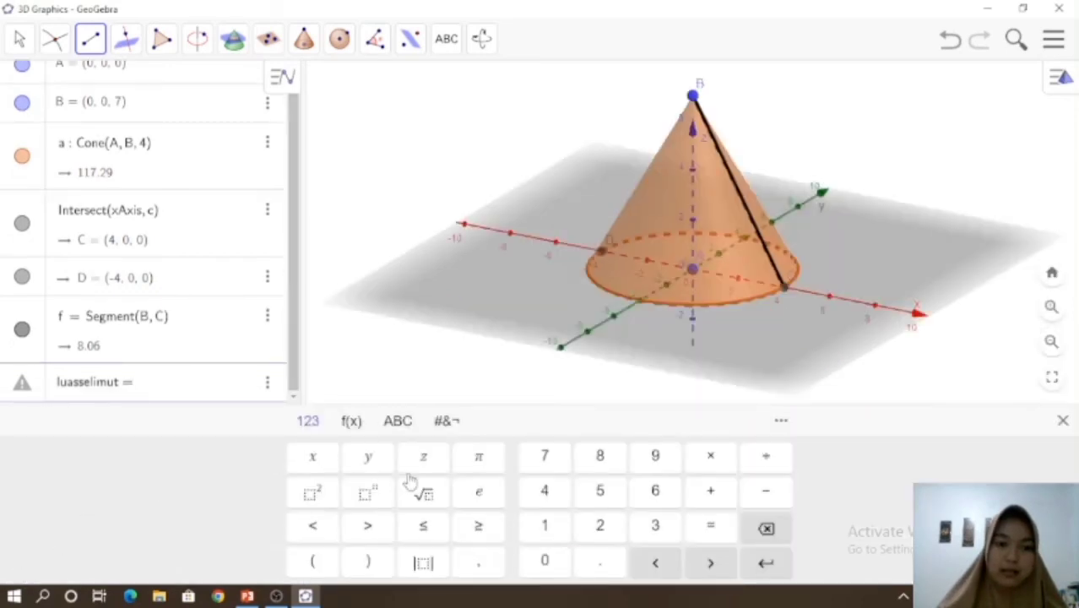
pyautogui.click(478, 466)
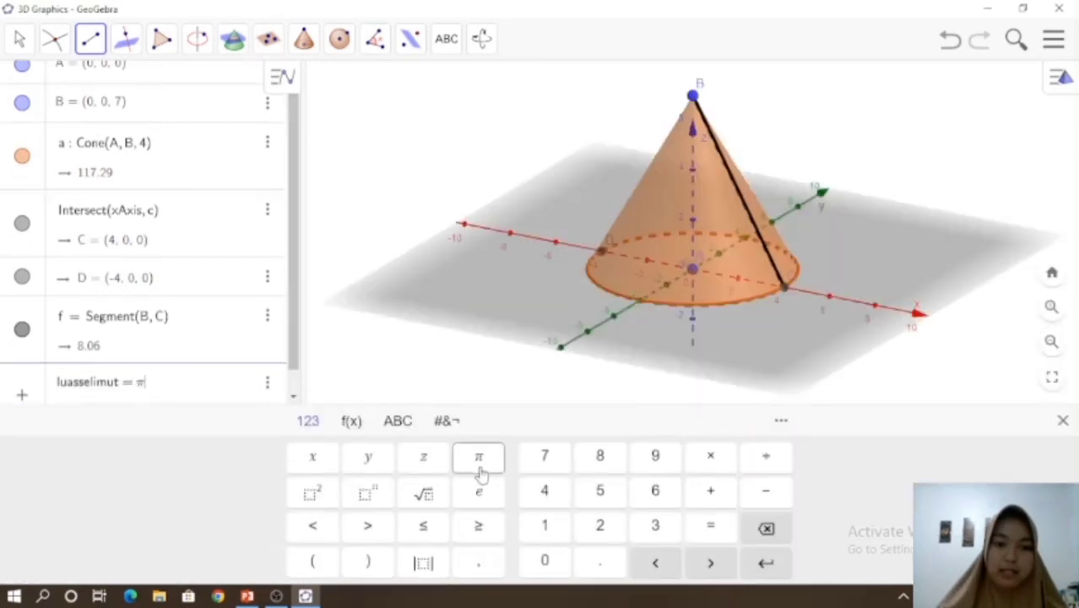
pyautogui.click(726, 458)
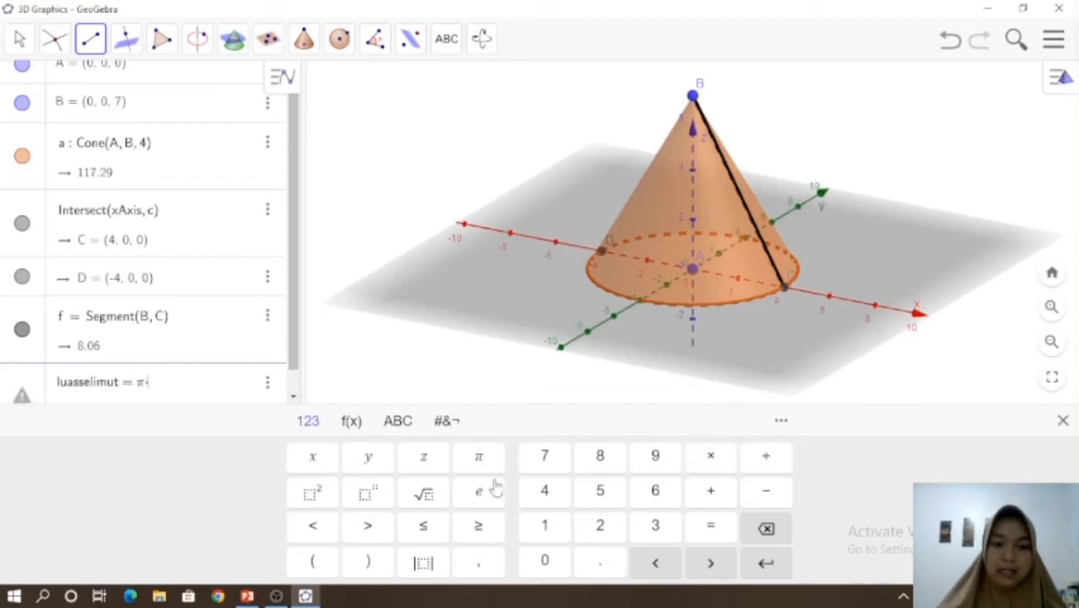
pyautogui.click(537, 494)
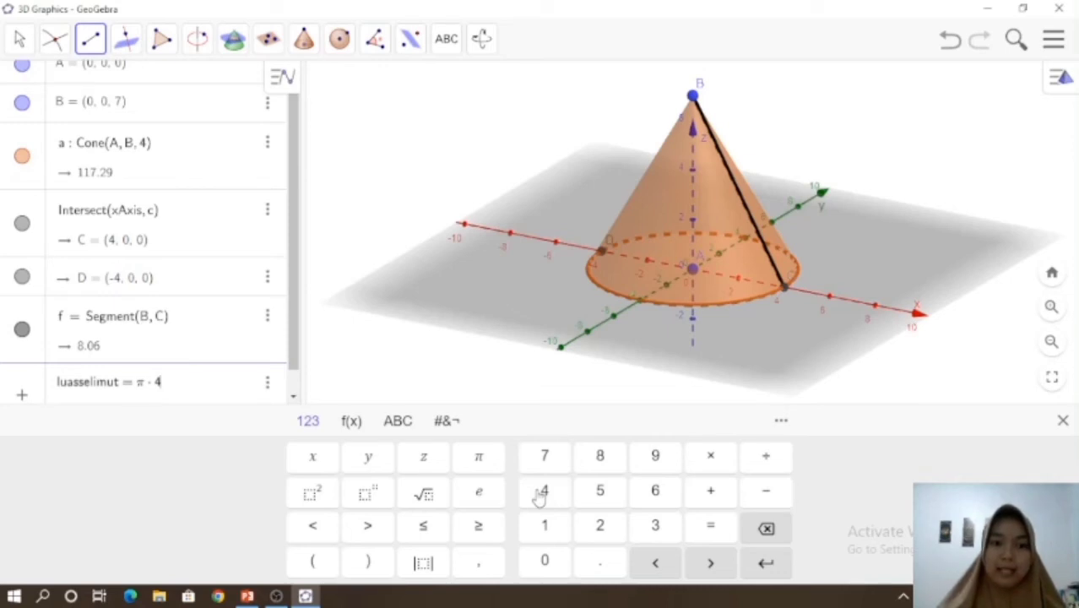
pyautogui.click(725, 464)
pyautogui.write('BC')
pyautogui.press('Return')
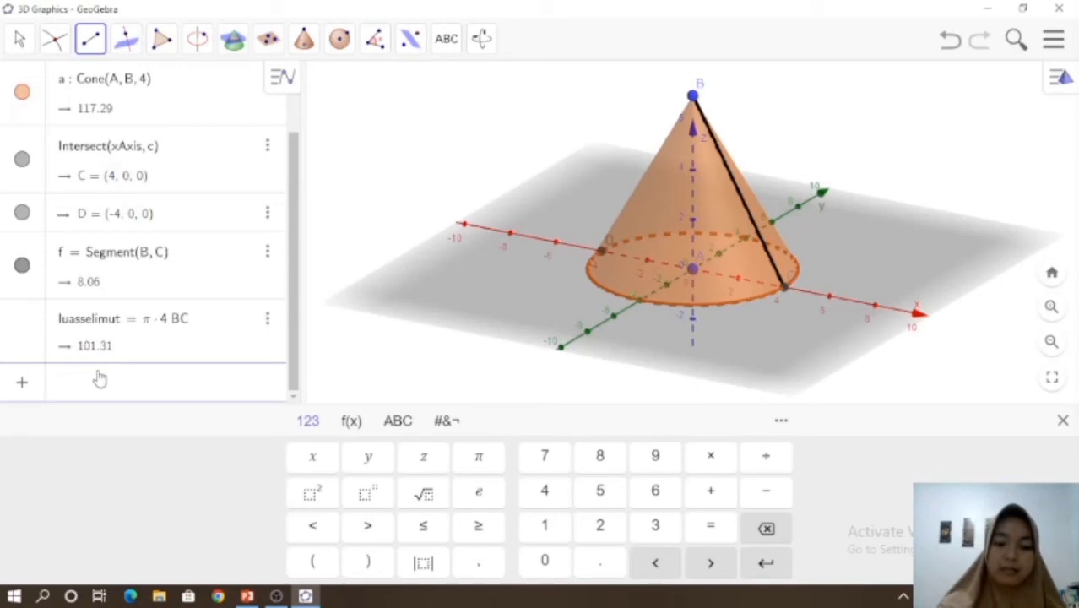
# Step: Calculate the cone's base area by defining luaslingkaran = π · 4², and leave the Segment tool
pyautogui.write('luas')
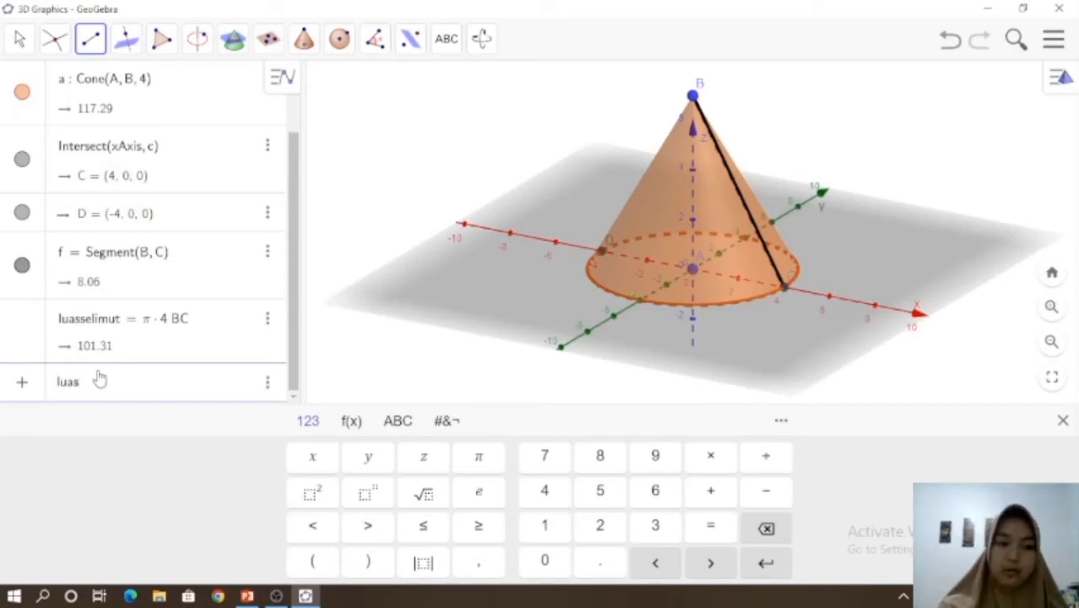
pyautogui.write('sl')
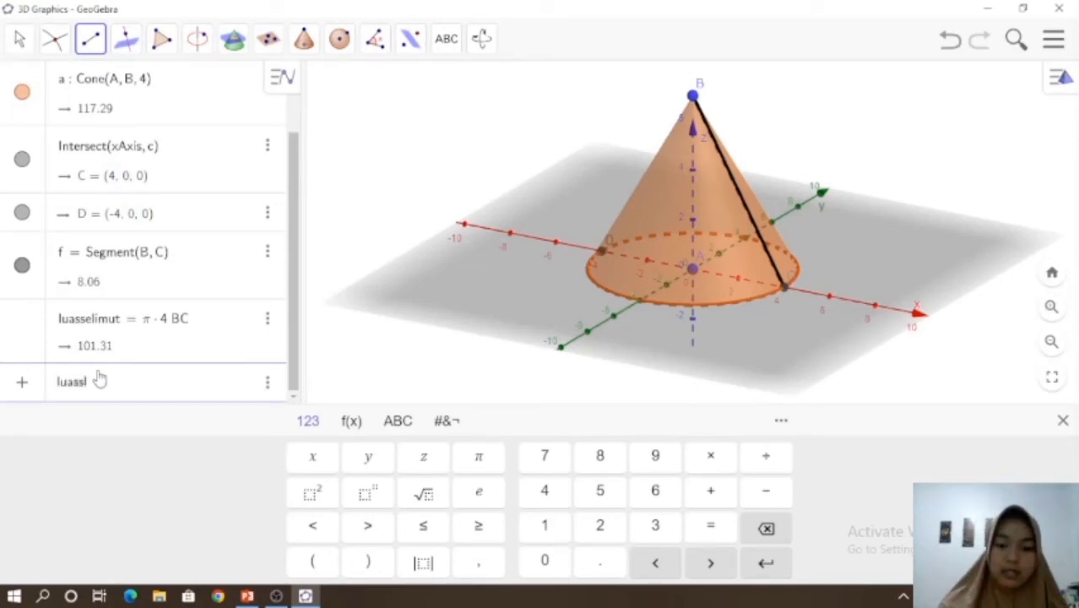
pyautogui.press('BackSpace')
pyautogui.press('BackSpace')
pyautogui.write('lingkaran =')
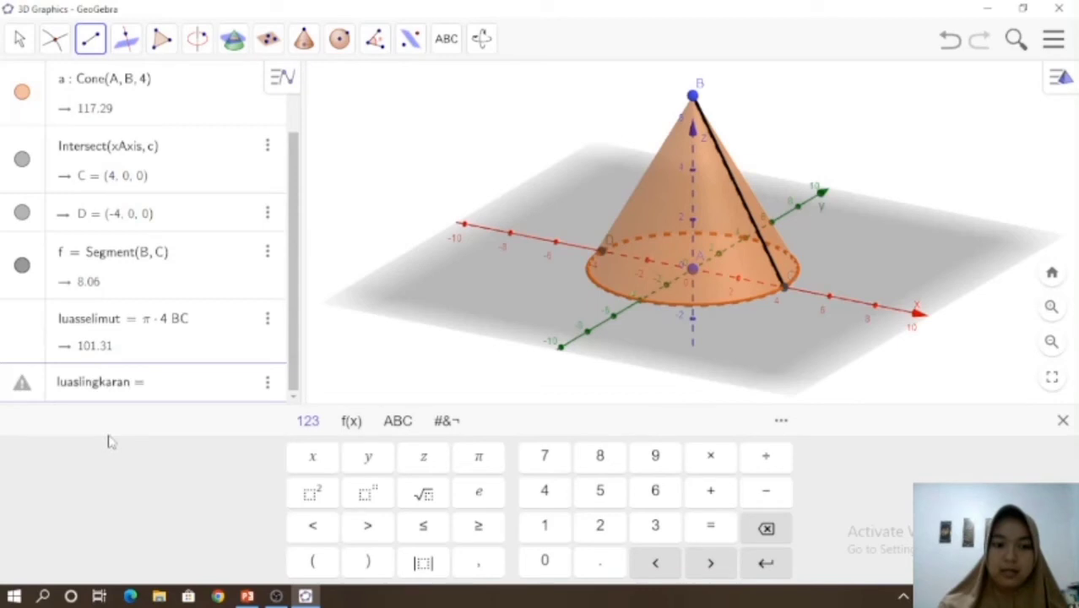
pyautogui.click(480, 460)
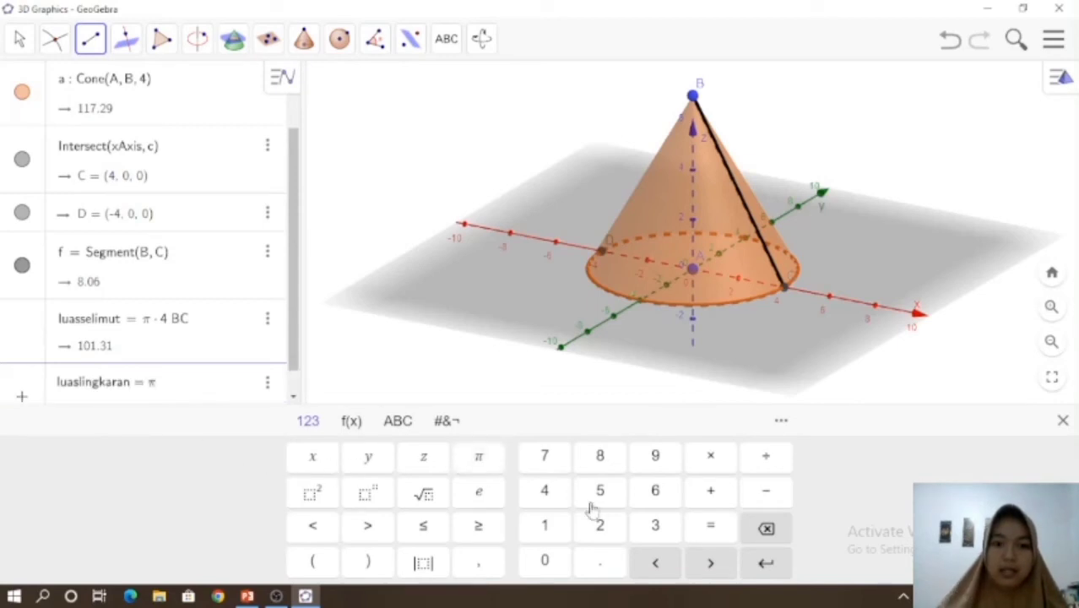
pyautogui.click(710, 462)
pyautogui.write('4')
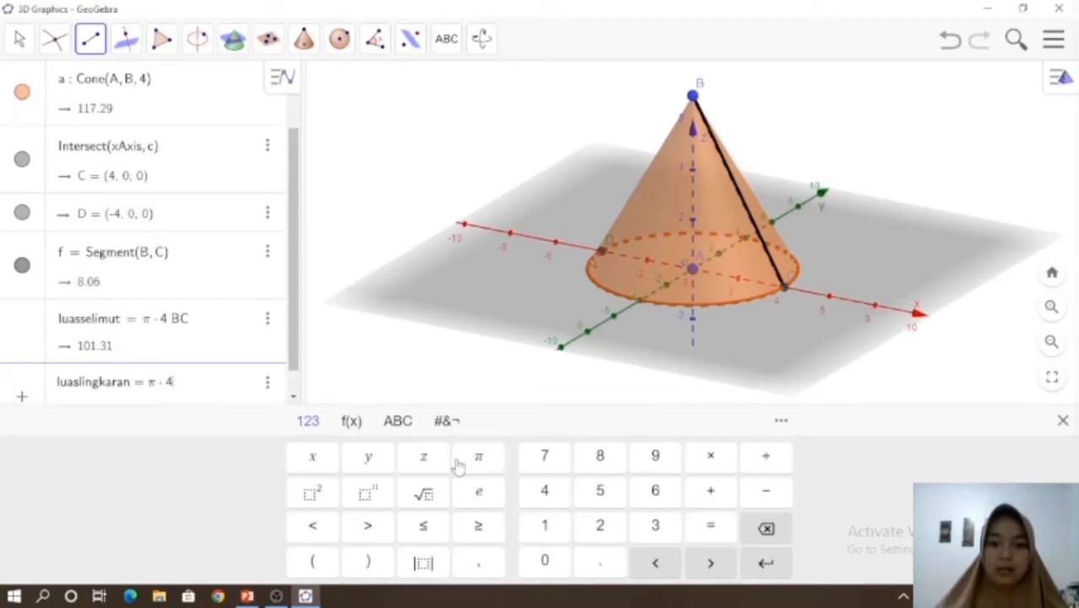
pyautogui.click(316, 494)
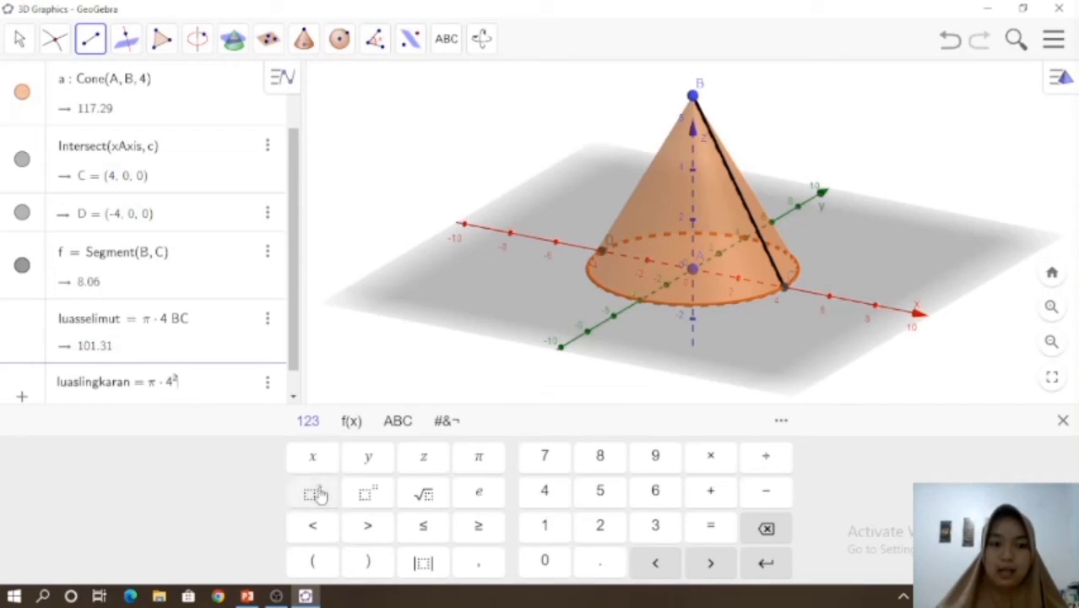
pyautogui.press('Return')
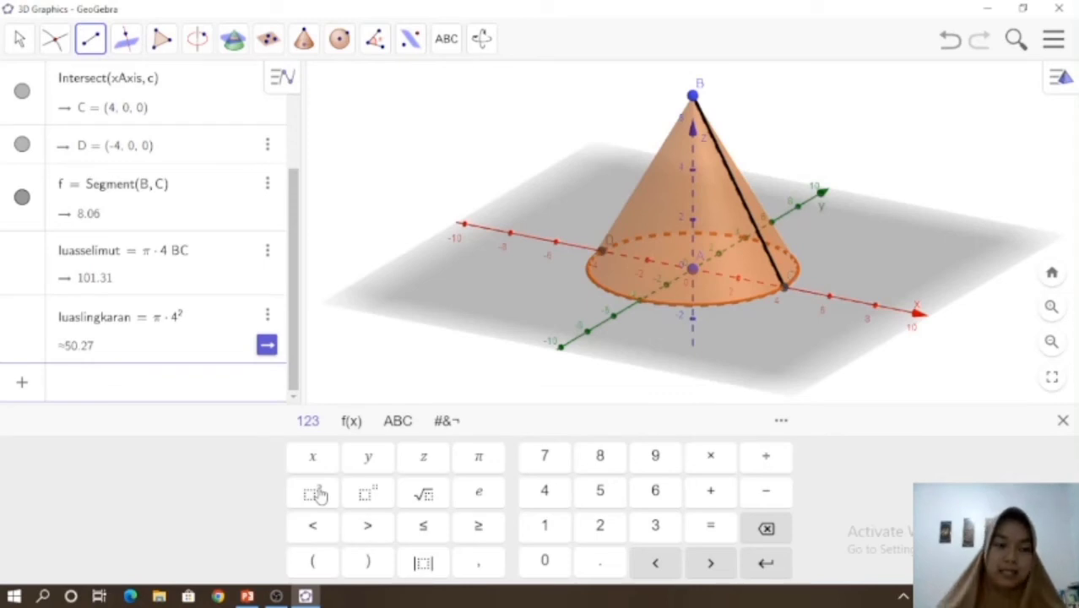
pyautogui.press('Escape')
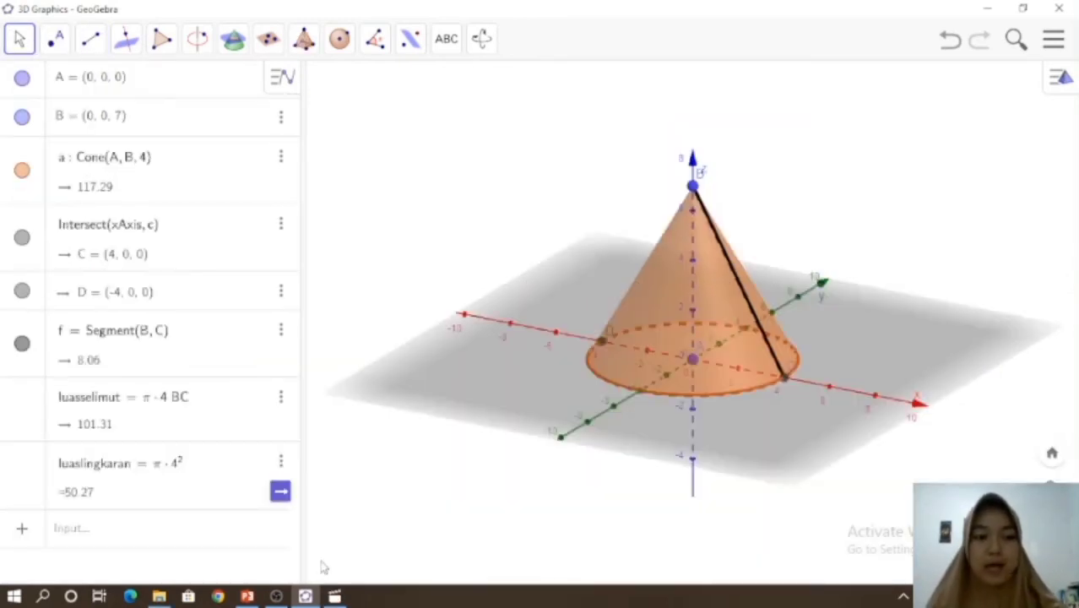
# Step: Calculate the cone's total surface area by entering luasselimut + luaslingkaran
pyautogui.click(173, 534)
pyautogui.write('luasseli')
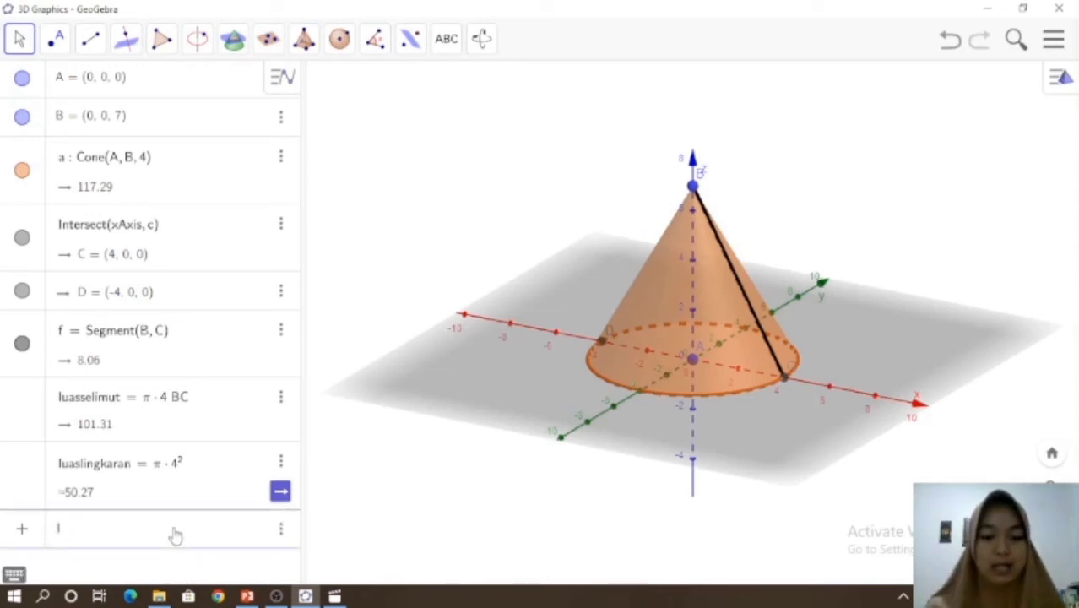
pyautogui.write('mu')
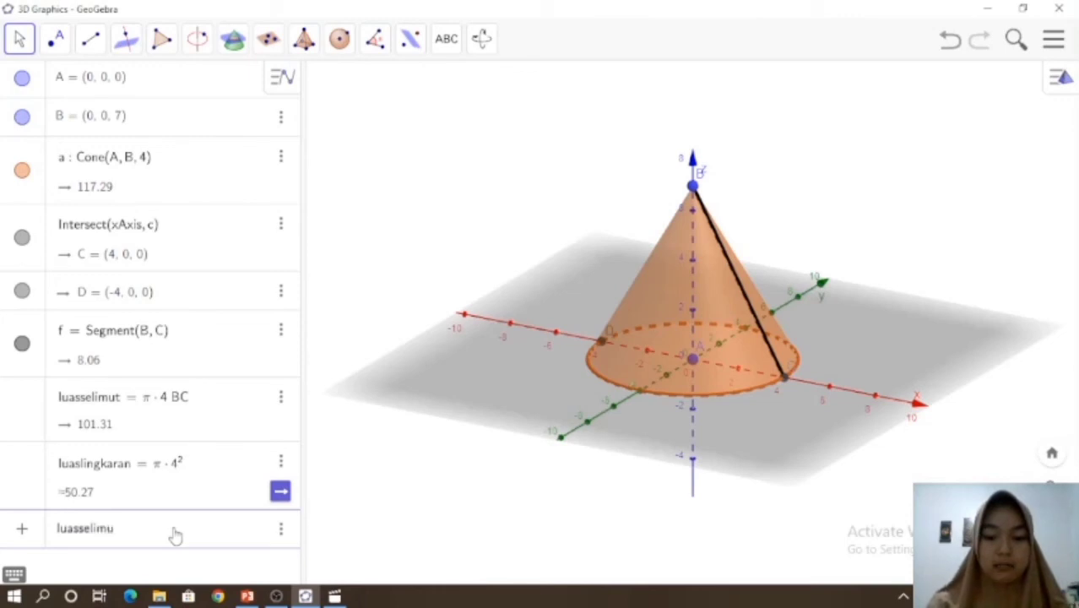
pyautogui.write('t + lua')
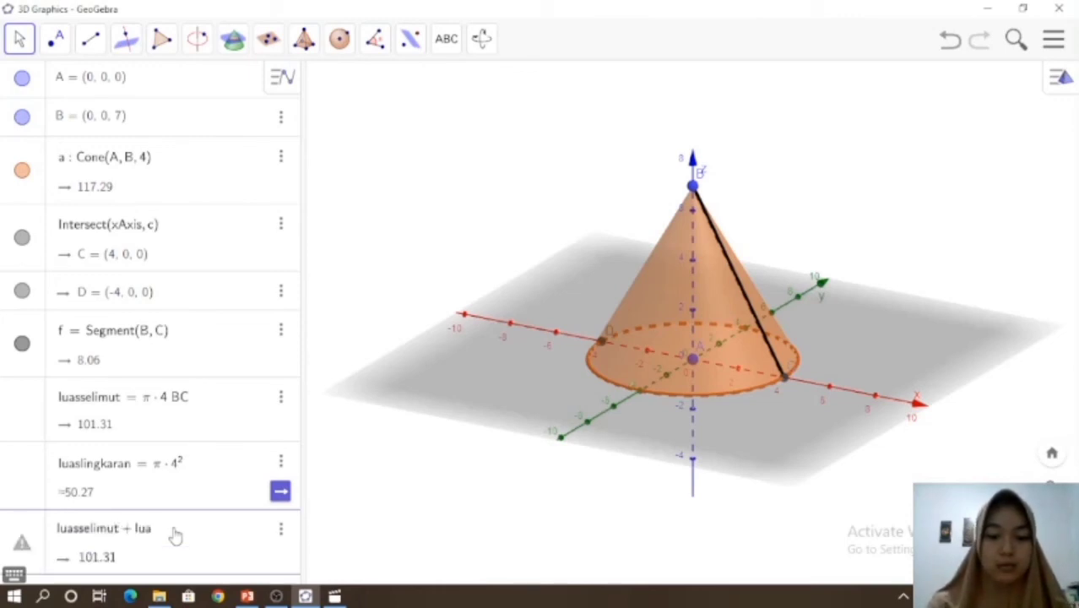
pyautogui.write('sling')
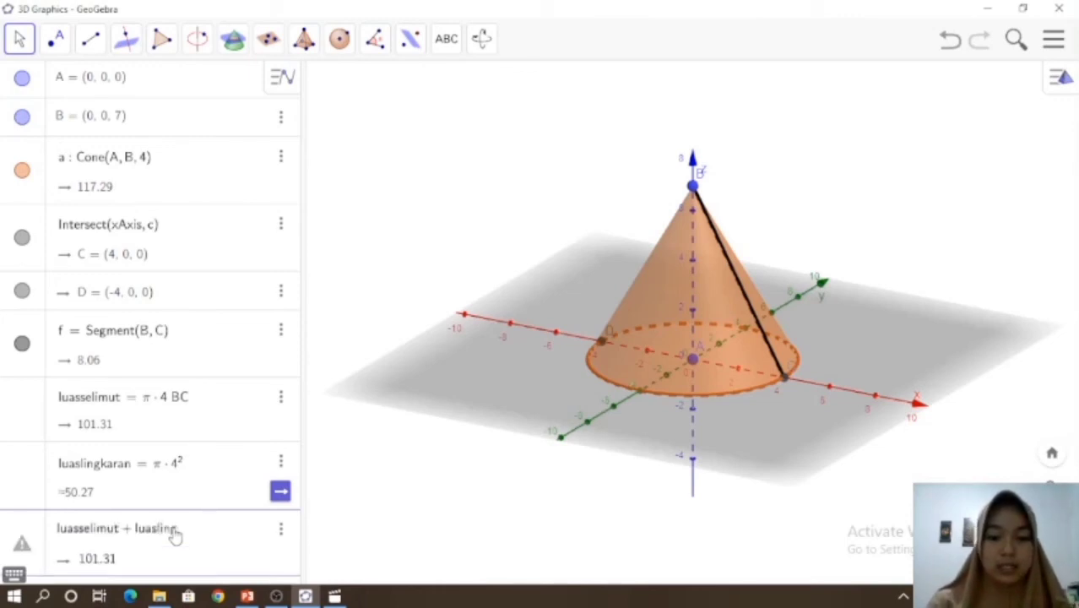
pyautogui.write('karan')
pyautogui.press('Return')
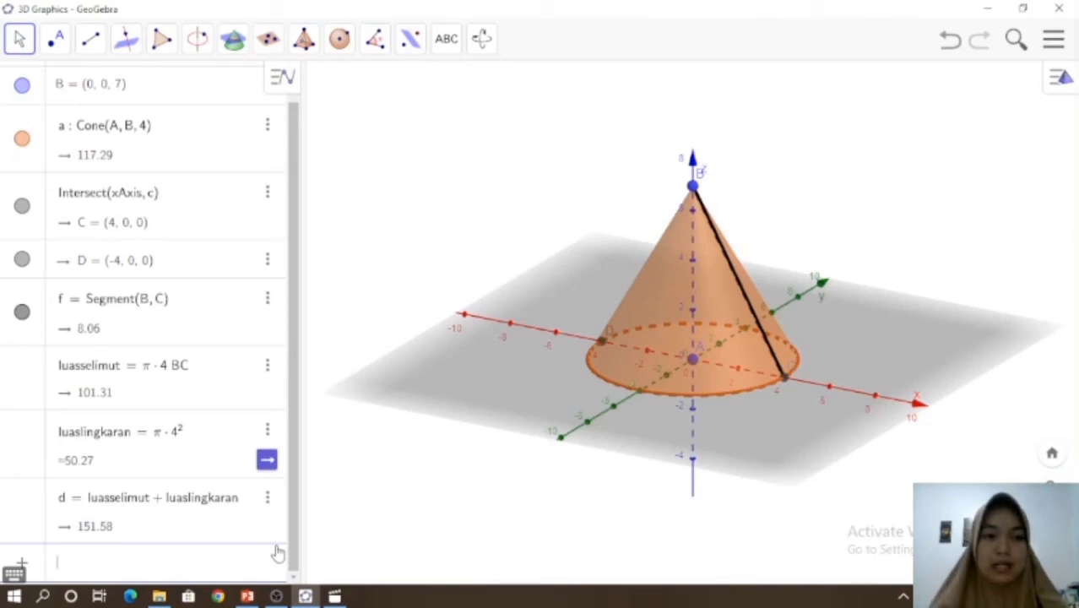
# Step: Create the intersection points of the cone's base circle with the y-axis
pyautogui.click(57, 38)
pyautogui.click(125, 38)
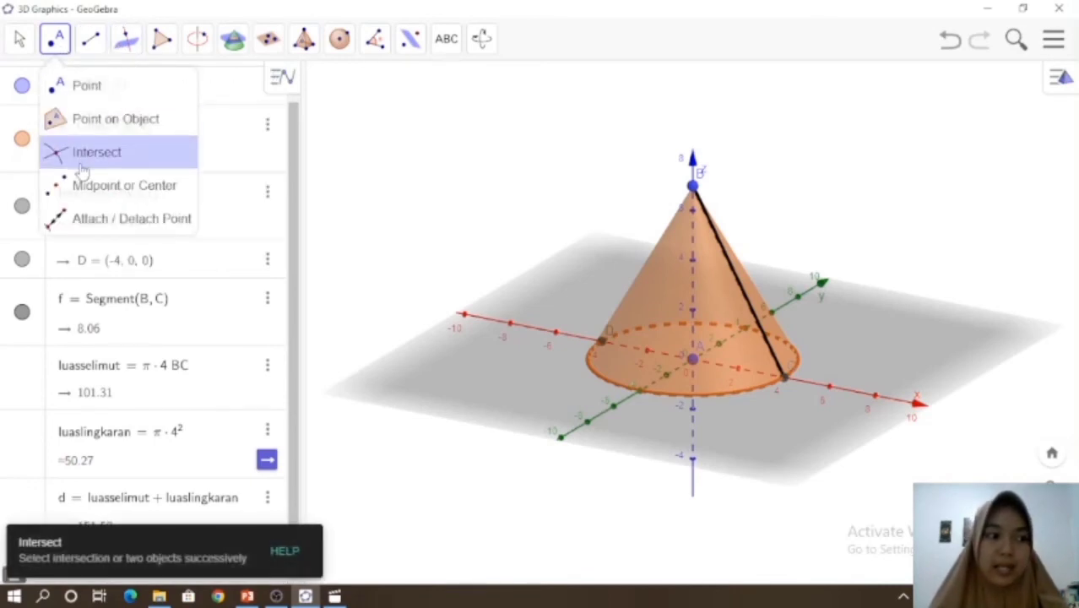
pyautogui.click(82, 168)
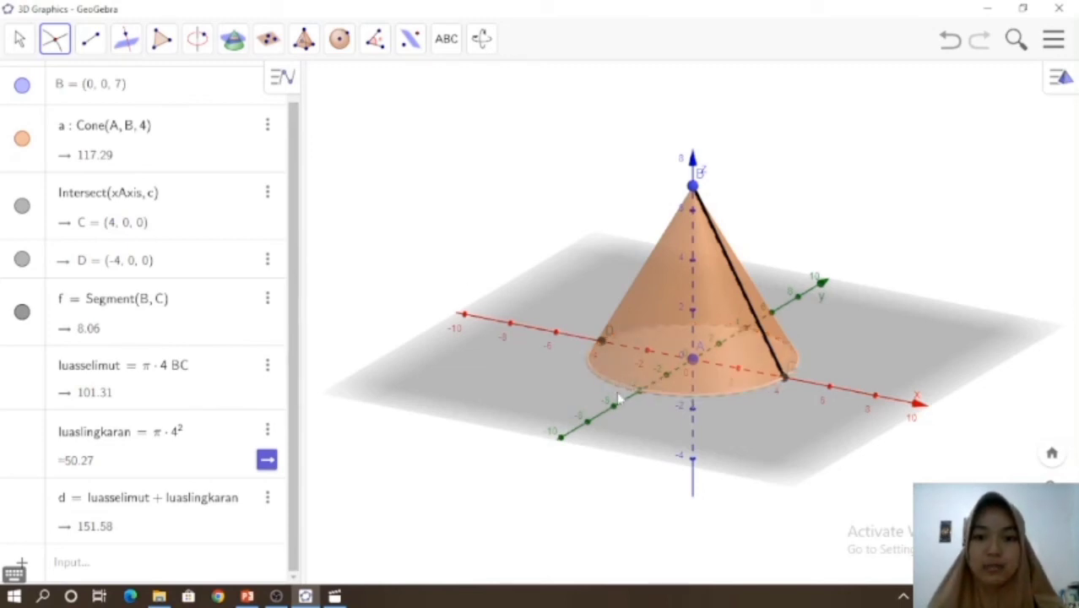
pyautogui.click(616, 411)
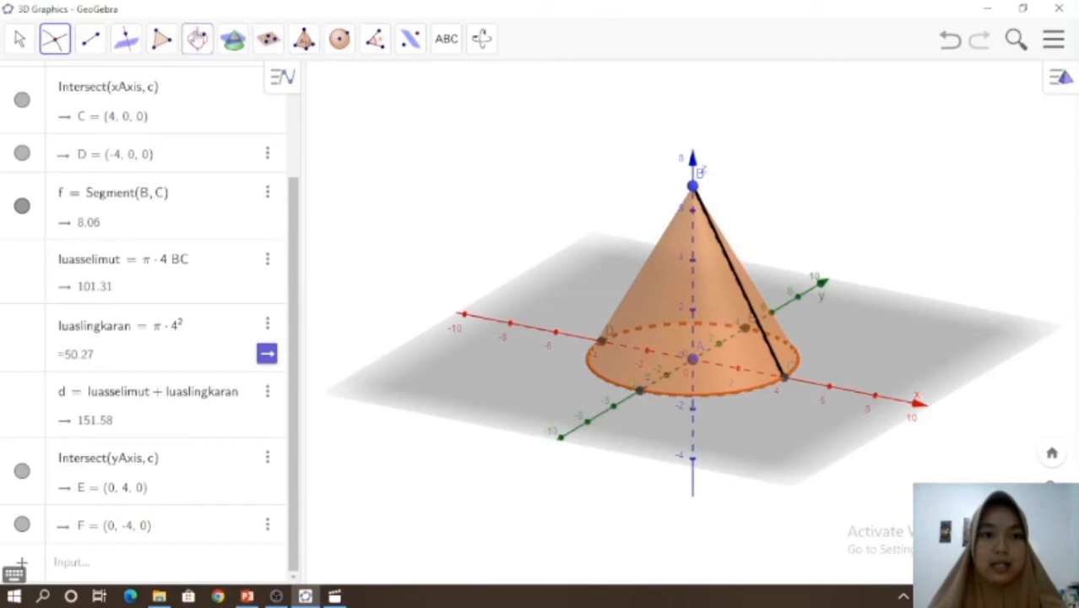
# Step: Draw a circle through the three base points F, C and E around the cone's base
pyautogui.click(196, 38)
pyautogui.click(221, 152)
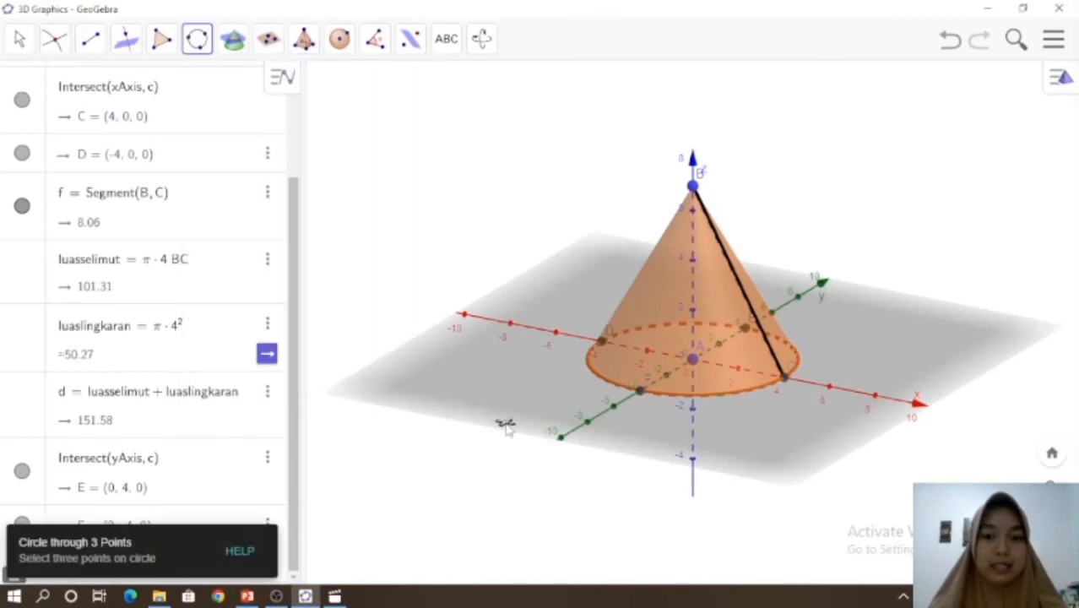
pyautogui.click(640, 394)
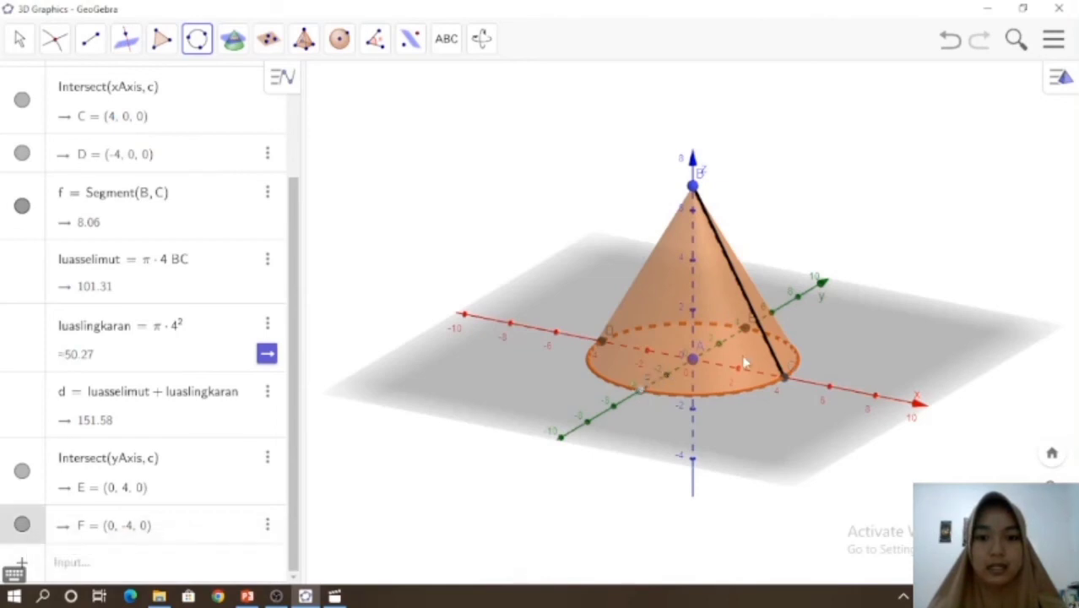
pyautogui.click(786, 383)
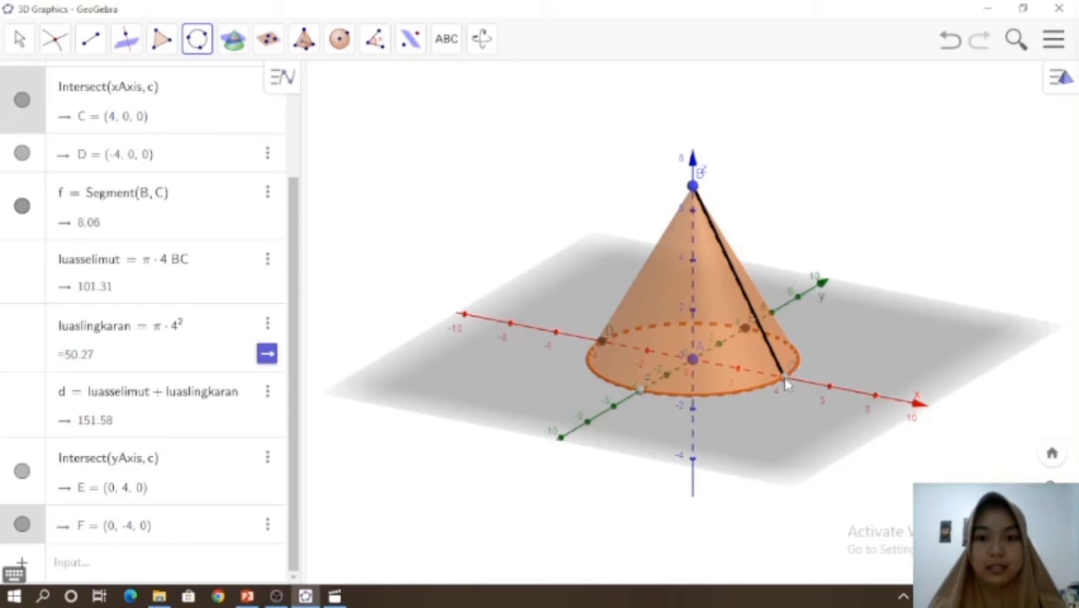
pyautogui.click(745, 333)
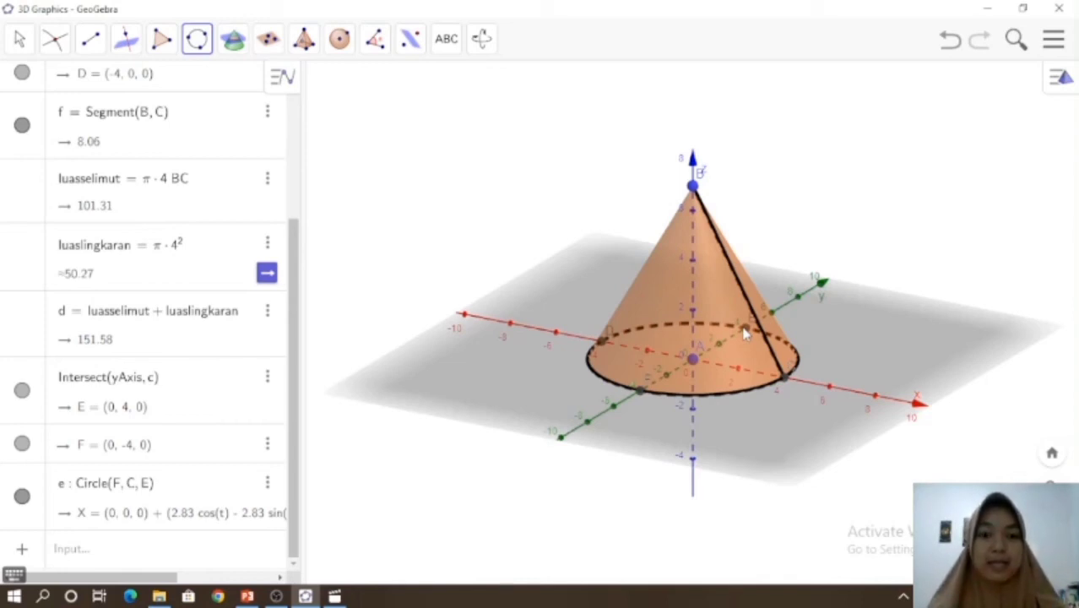
# Step: Draw a segment from base centre A to apex B as the cone's height
pyautogui.click(90, 38)
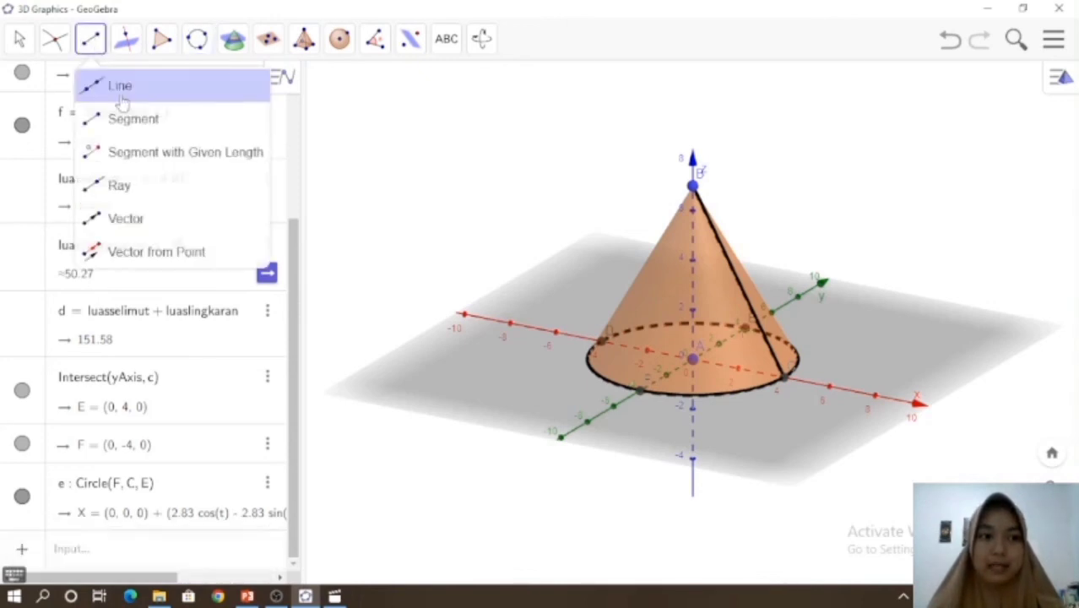
pyautogui.click(128, 122)
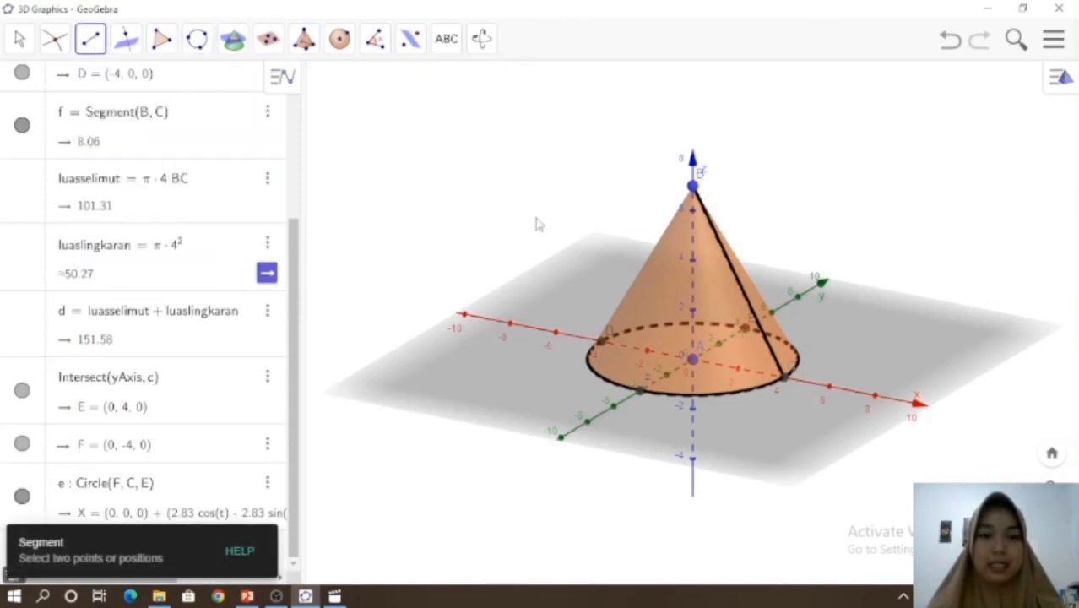
pyautogui.click(691, 360)
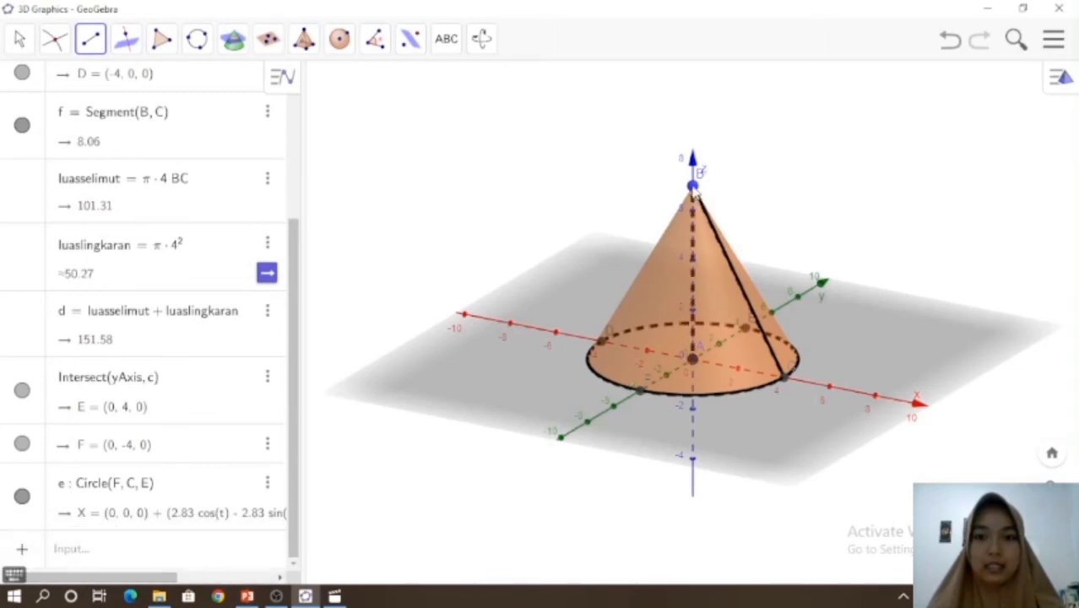
pyautogui.click(692, 187)
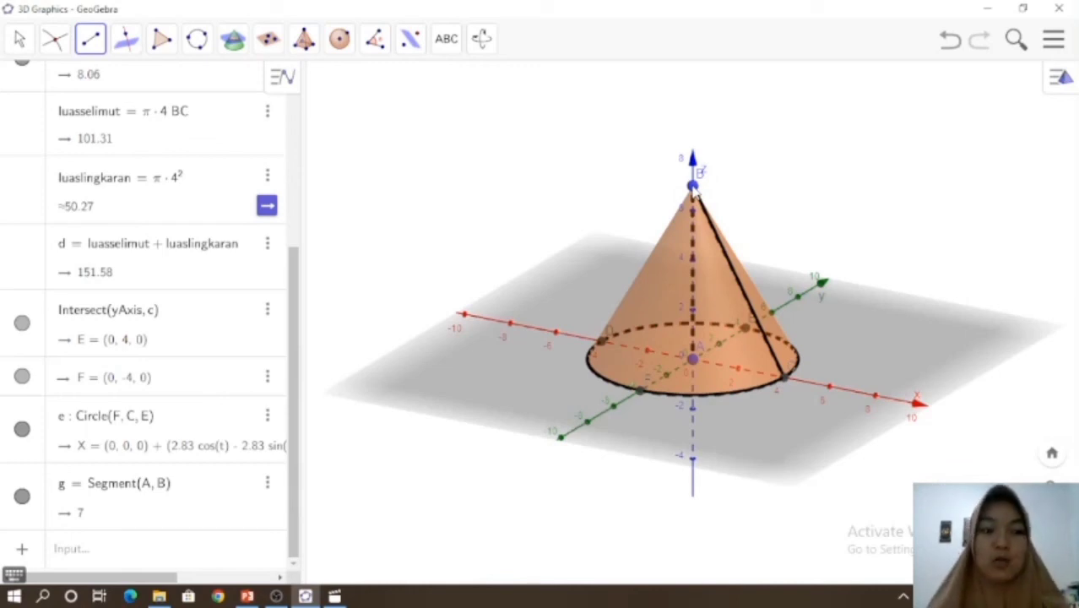
# Step: Create a slider variable by defining spin = 0
pyautogui.click(214, 551)
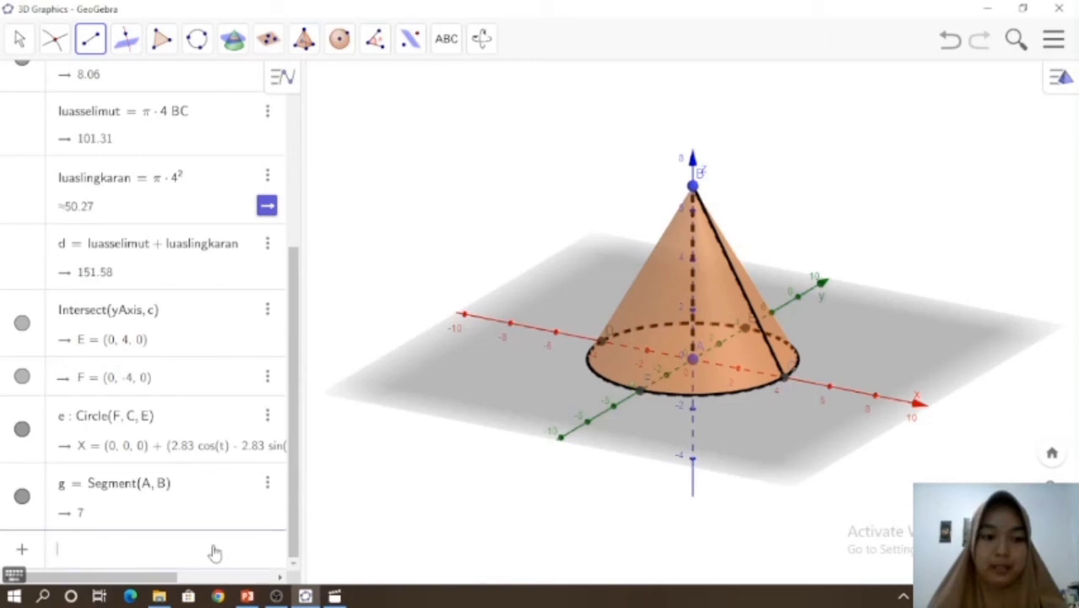
pyautogui.write('spin =')
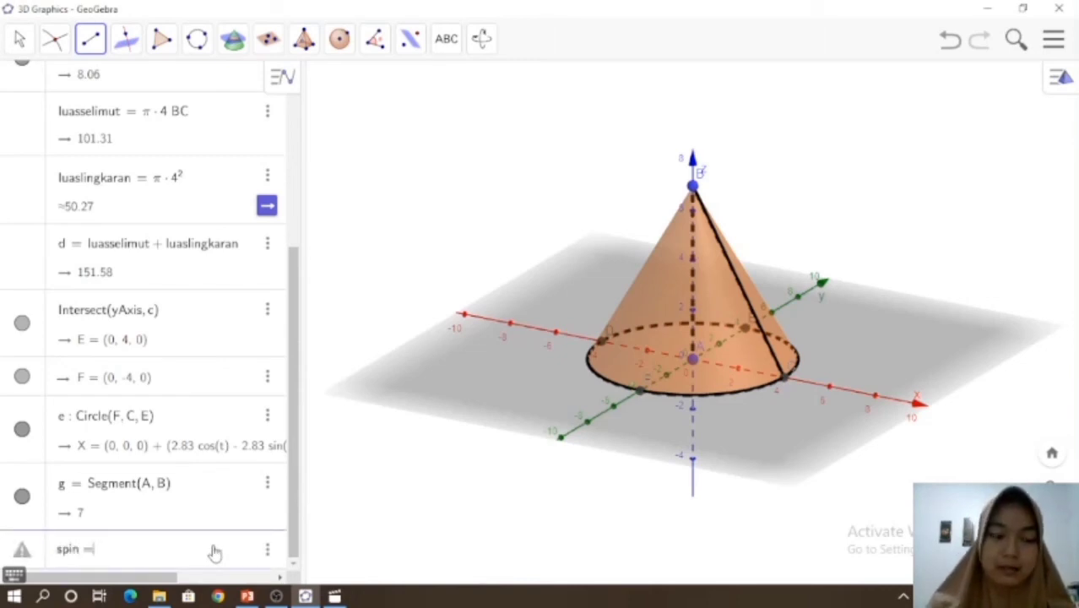
pyautogui.write(' 0')
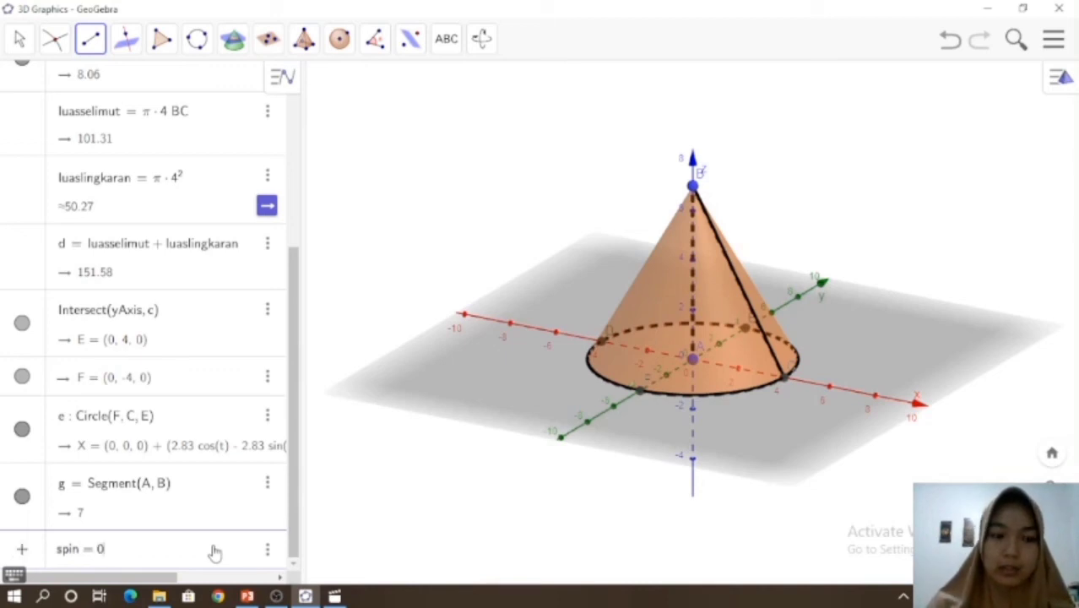
pyautogui.press('Return')
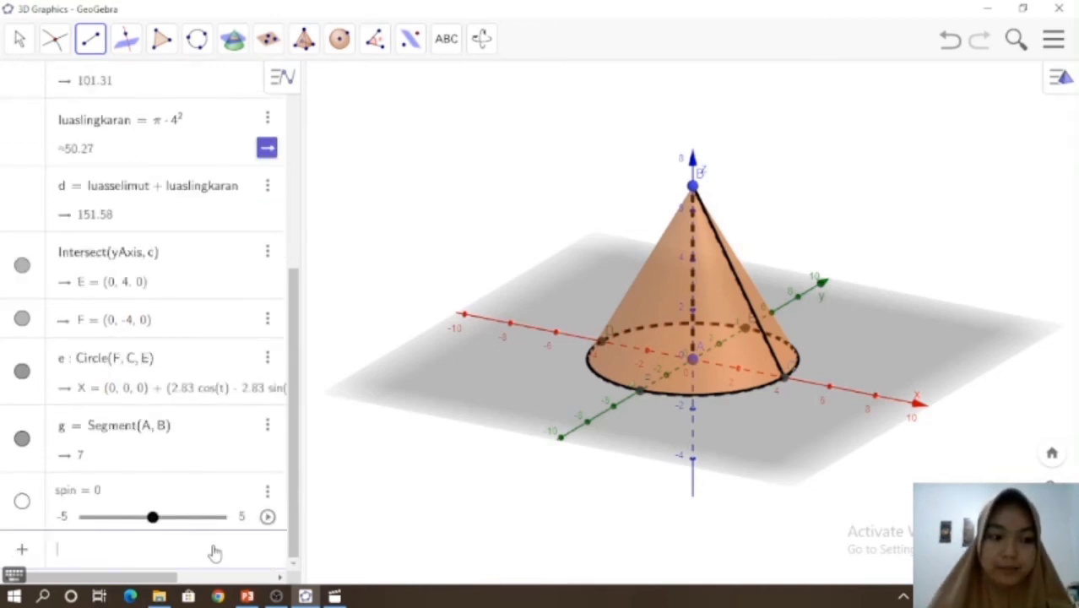
# Step: Set the minimum of the spin slider to 0deg in its settings
pyautogui.click(268, 495)
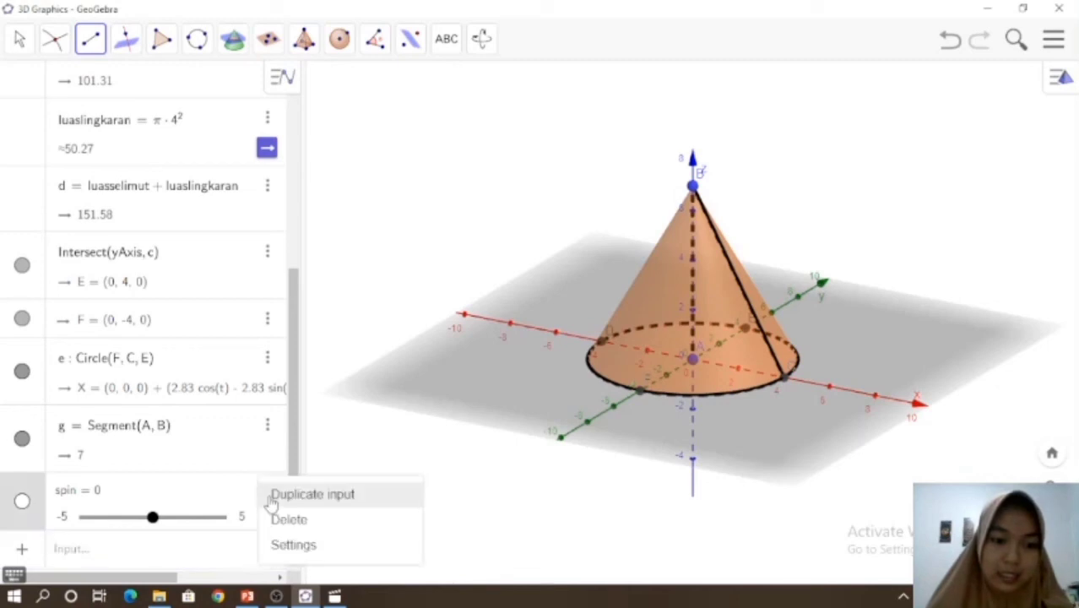
pyautogui.click(287, 546)
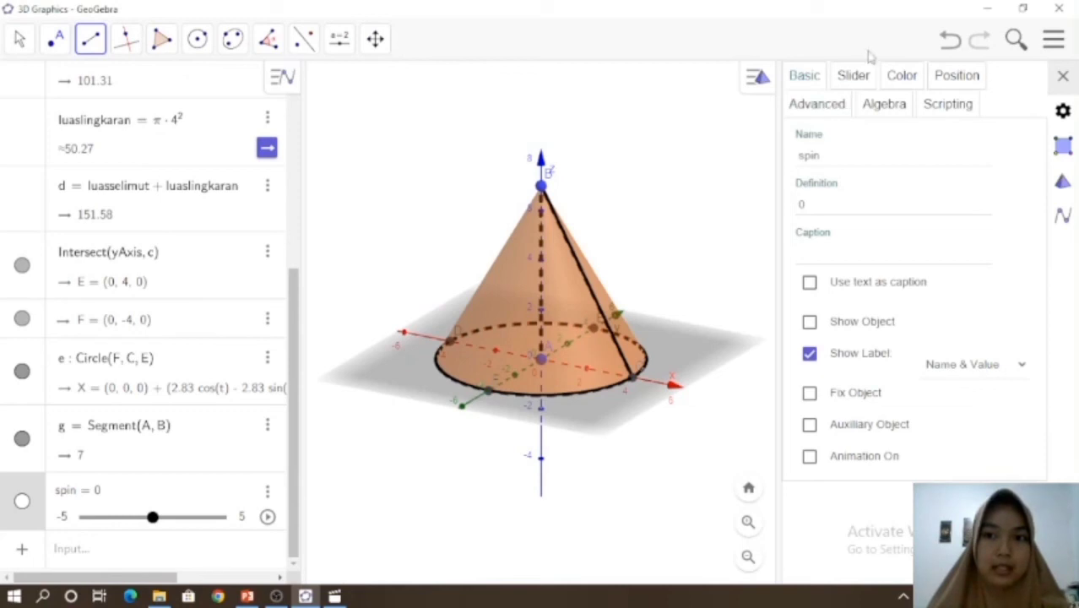
pyautogui.click(855, 76)
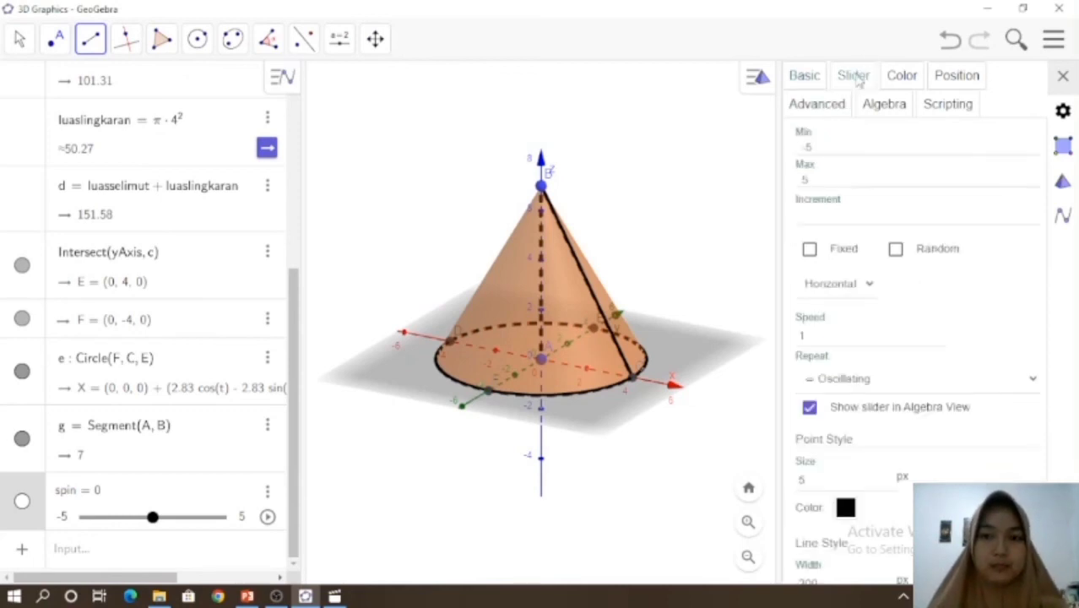
pyautogui.click(820, 145)
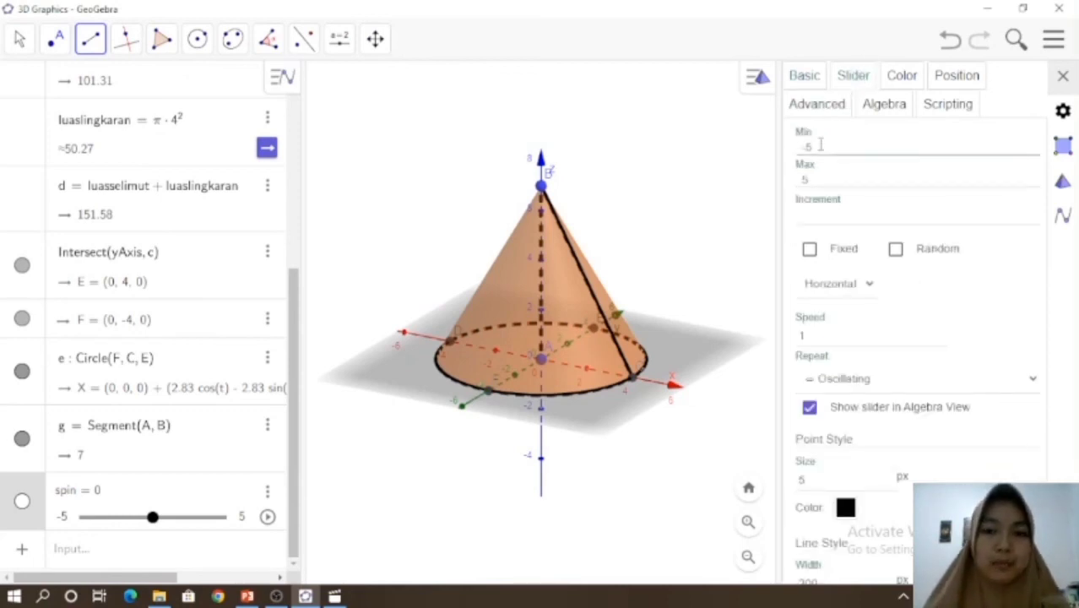
pyautogui.press('BackSpace')
pyautogui.press('BackSpace')
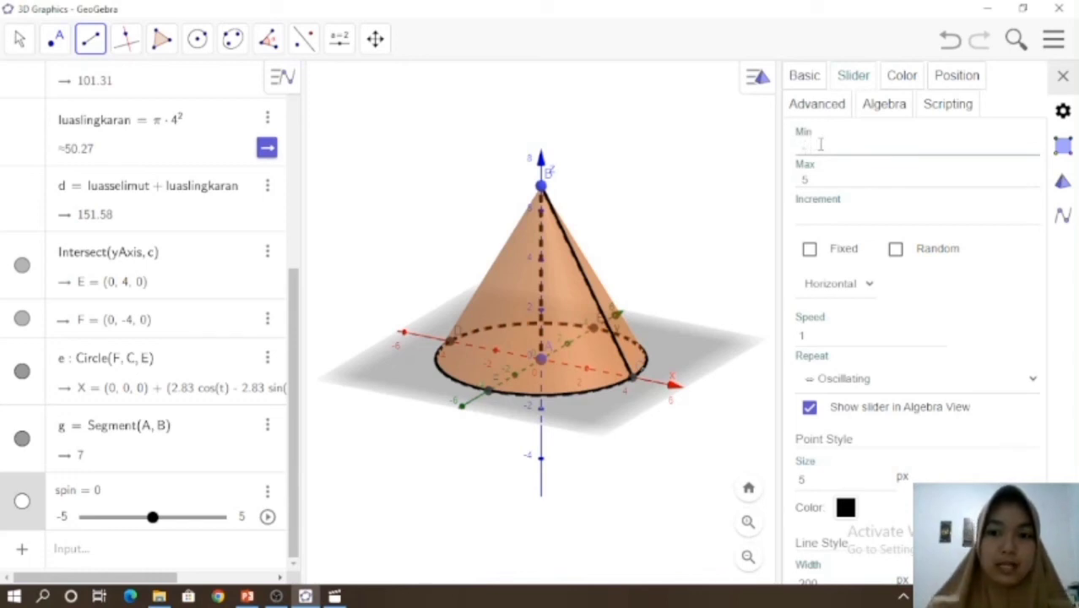
pyautogui.write('0deg')
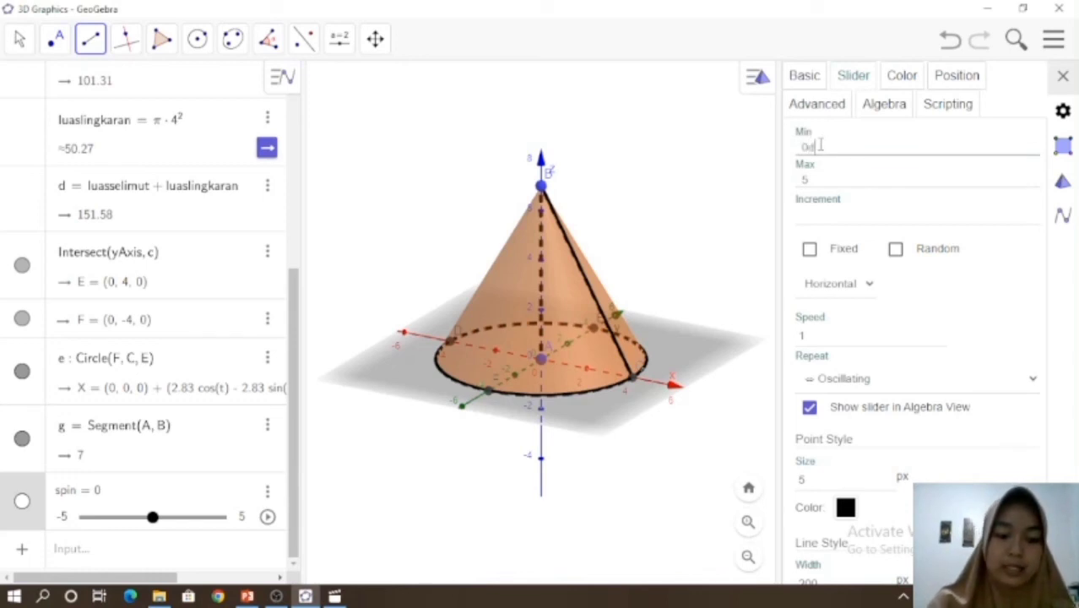
pyautogui.click(831, 177)
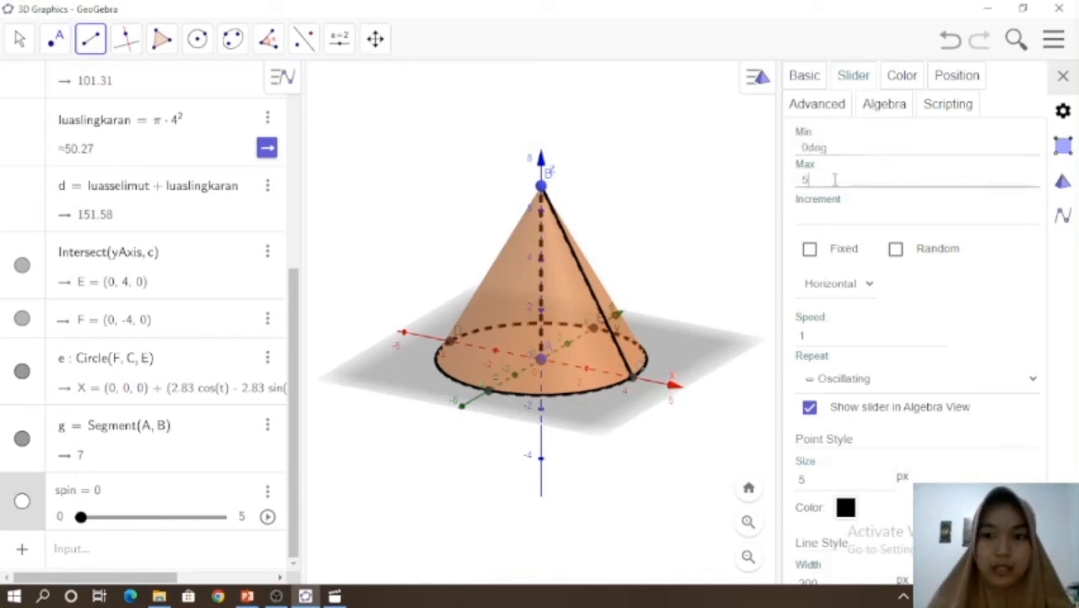
# Step: Set the spin slider's maximum to 360deg and its increment to 1deg, and close its settings
pyautogui.press('BackSpace')
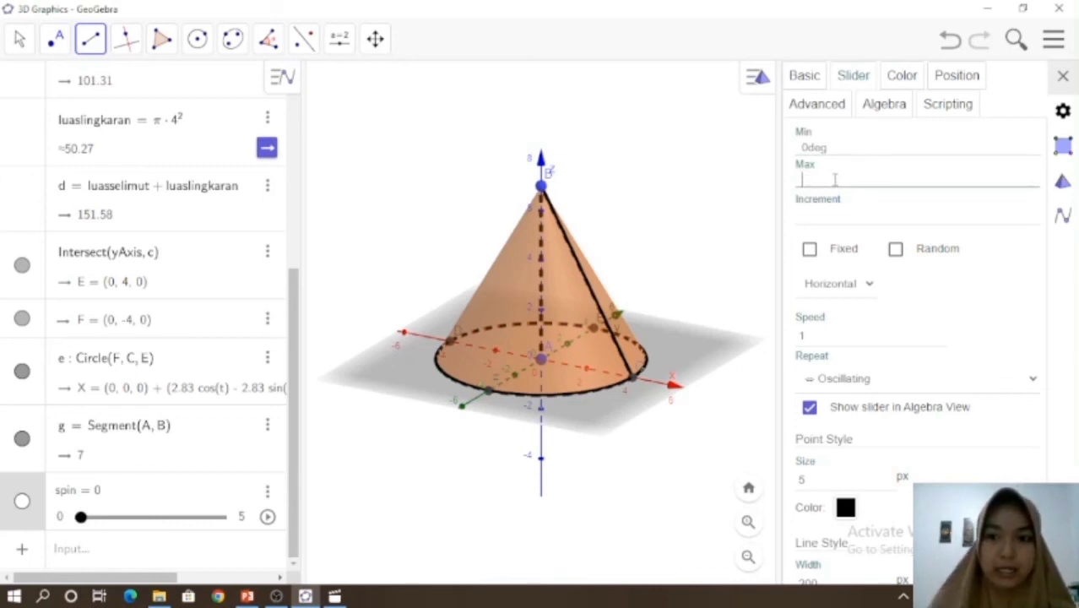
pyautogui.write('360')
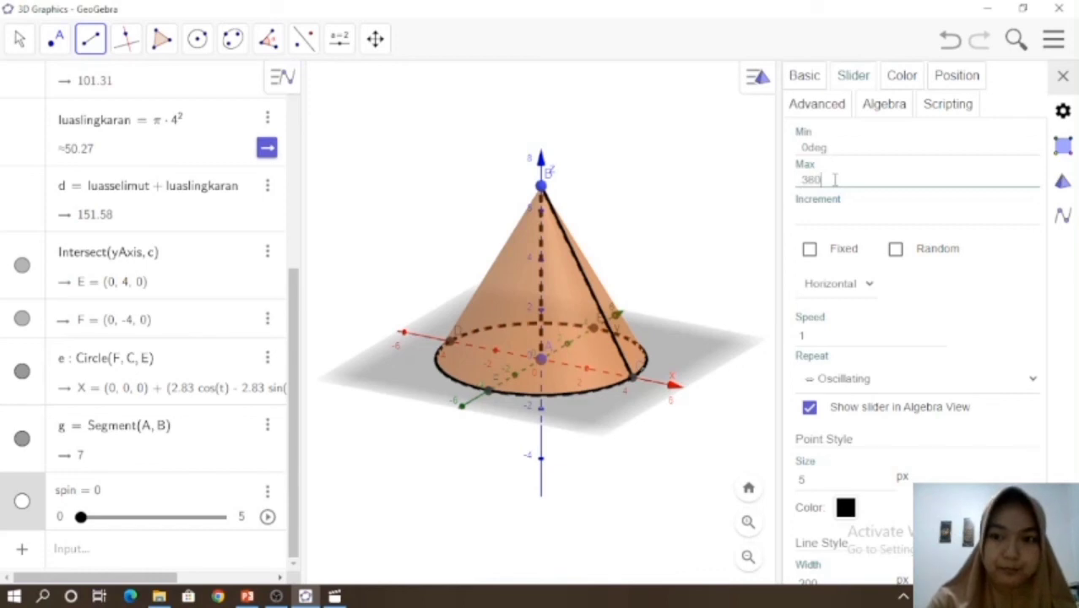
pyautogui.write('deg')
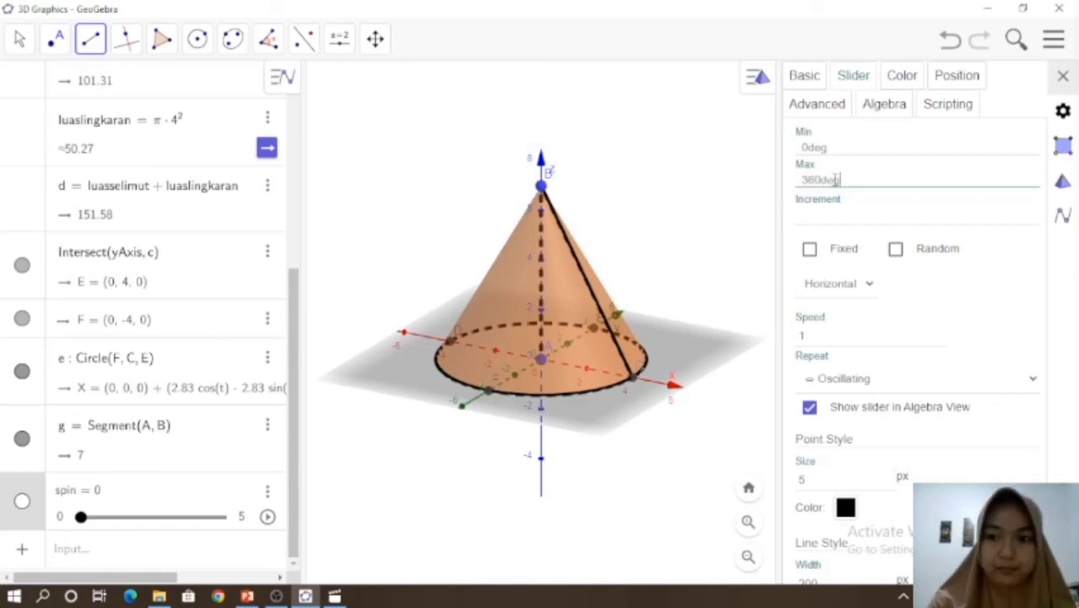
pyautogui.click(842, 218)
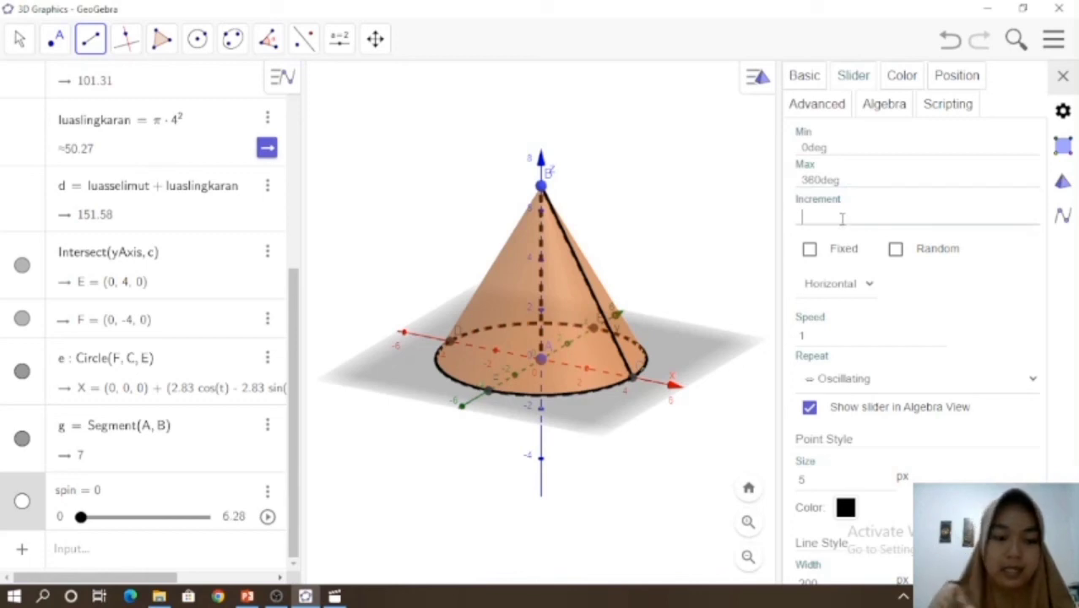
pyautogui.write('1de')
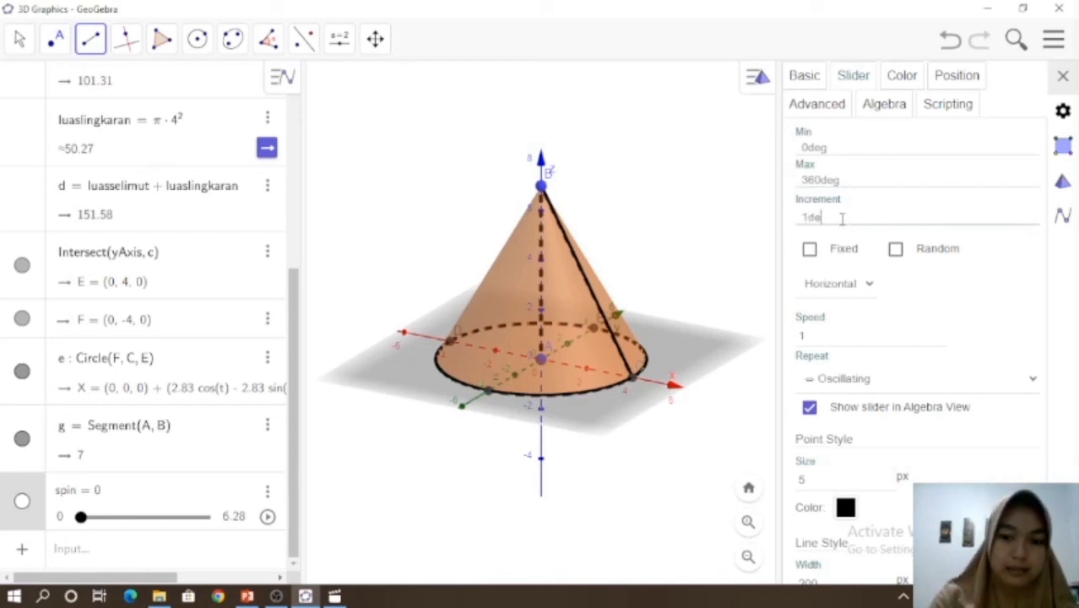
pyautogui.write('g')
pyautogui.press('Return')
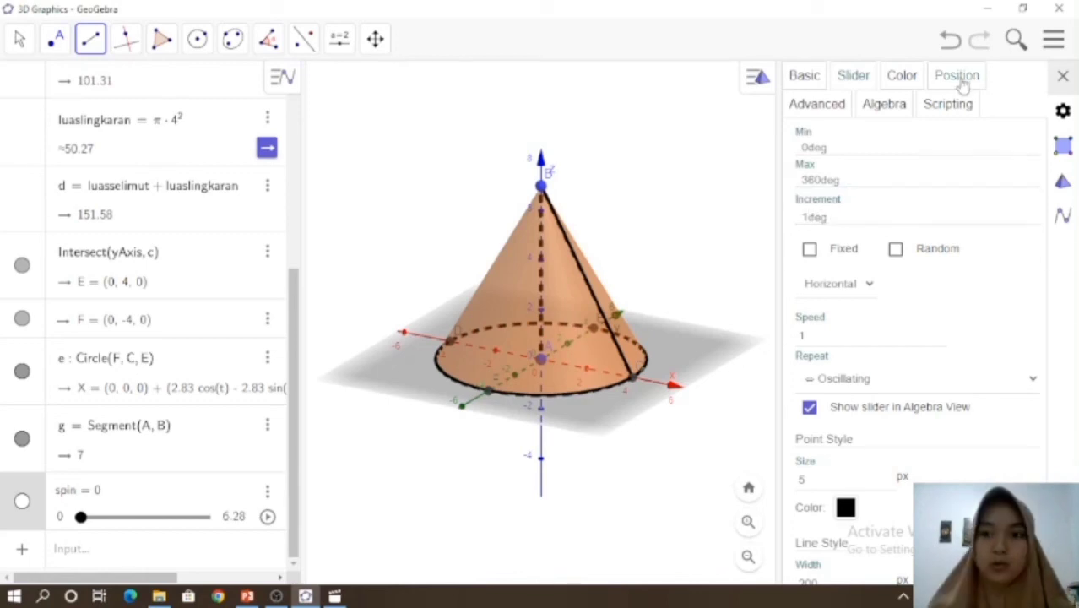
pyautogui.click(902, 76)
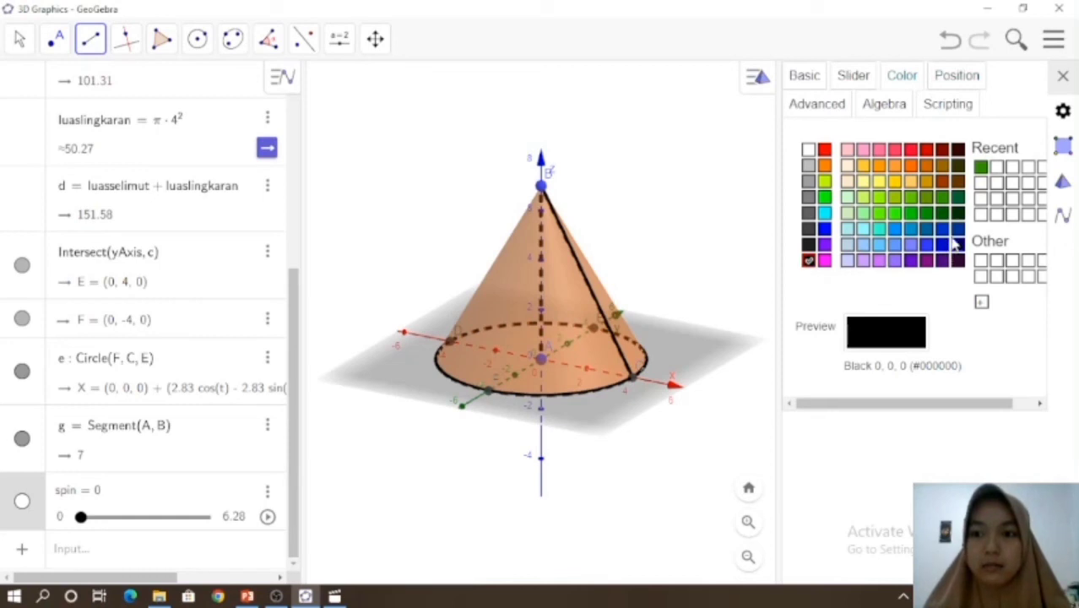
pyautogui.click(1063, 77)
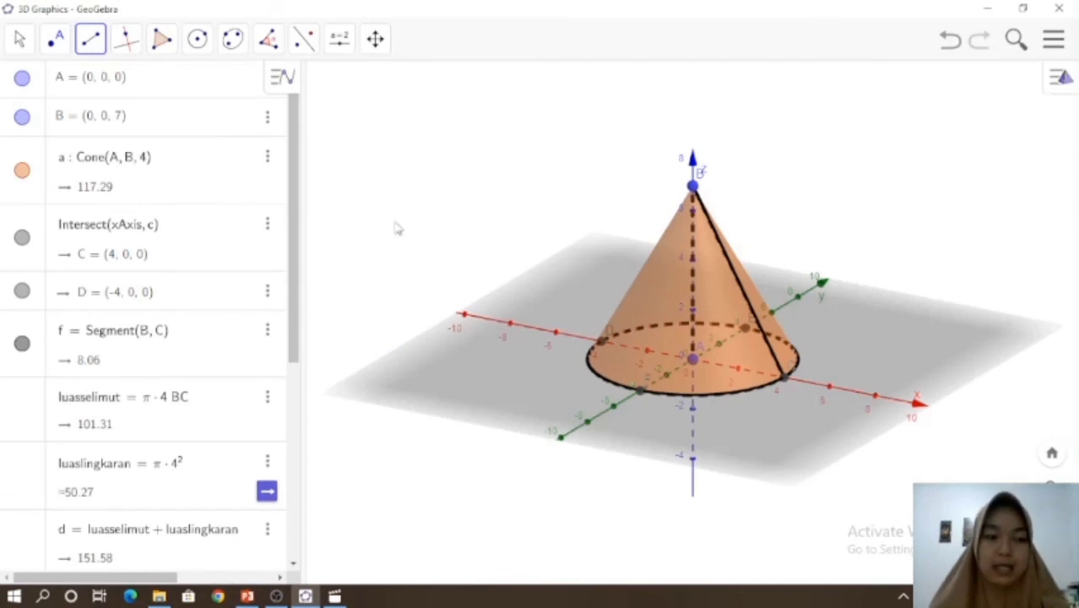
# Step: Rotate segment f by the spin angle about height segment g with rotate(f, spin, g), and start the spin slider's animation
pyautogui.scroll(-5, 295, 388)
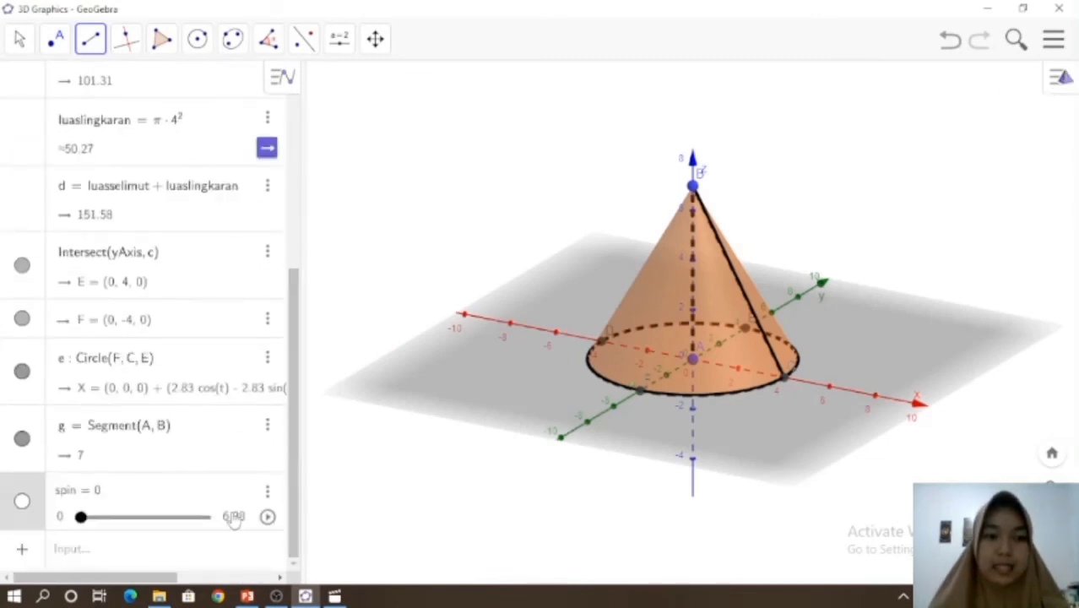
pyautogui.click(193, 558)
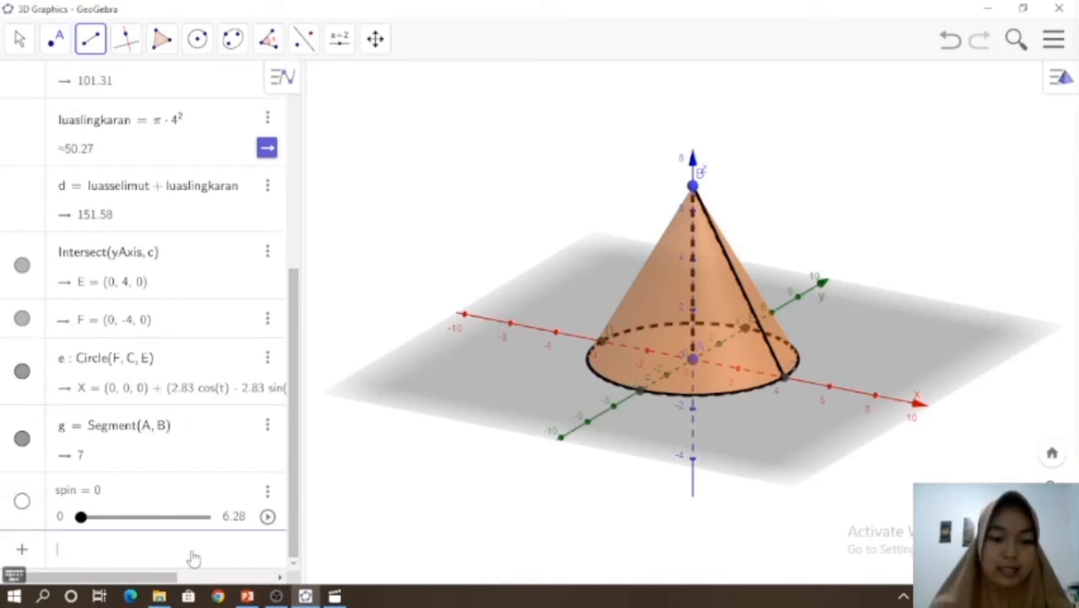
pyautogui.write('rotate')
pyautogui.write('[')
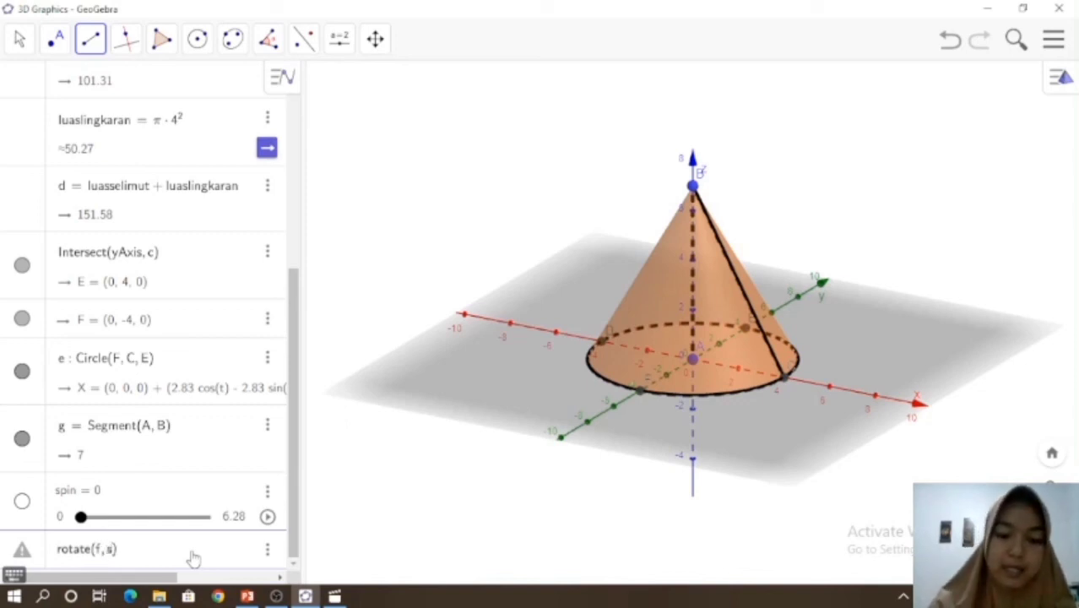
pyautogui.write('in, g')
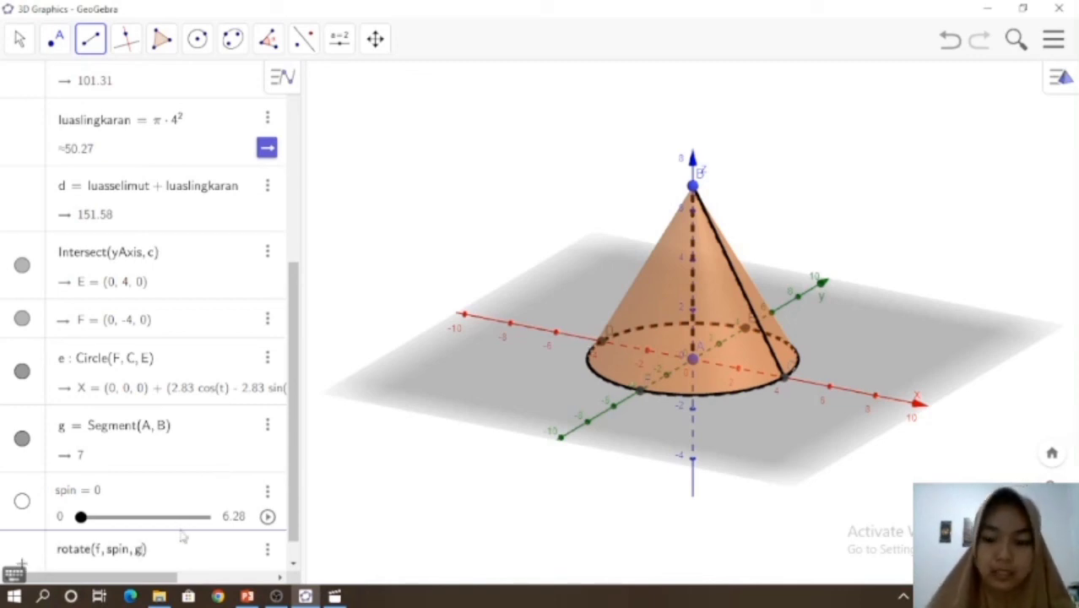
pyautogui.press('Return')
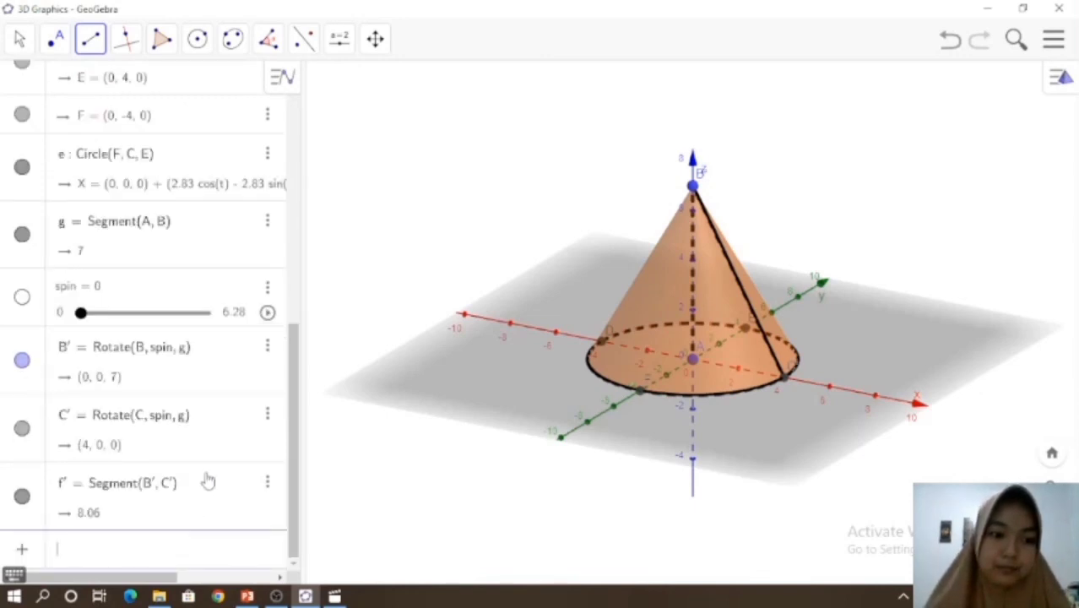
pyautogui.click(268, 313)
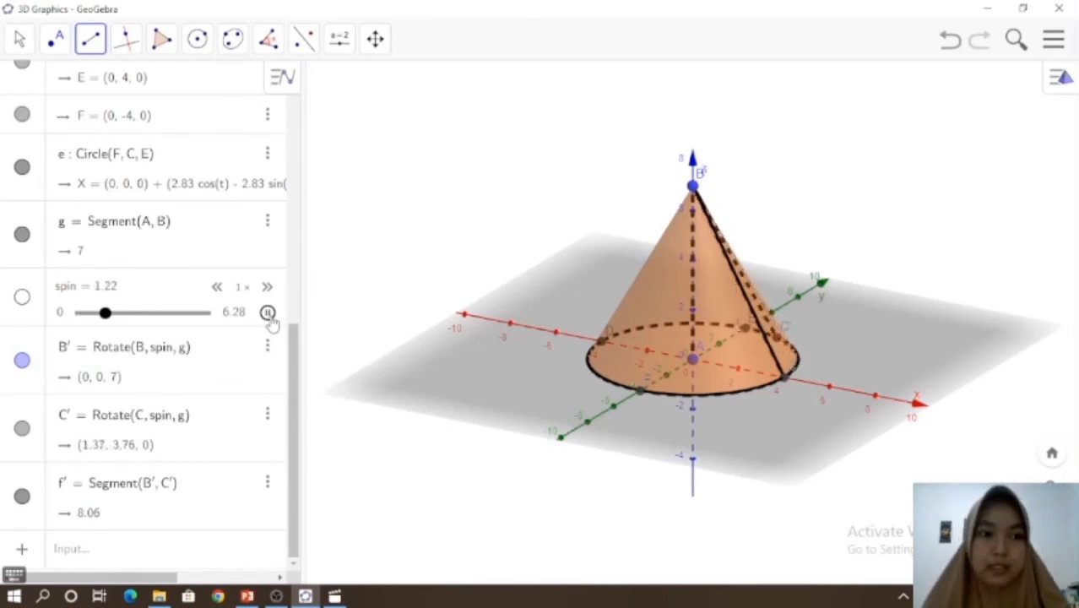
# Step: Generate the cone's lateral surface by revolving segment f around g with surface(f, spin, g)
pyautogui.click(116, 548)
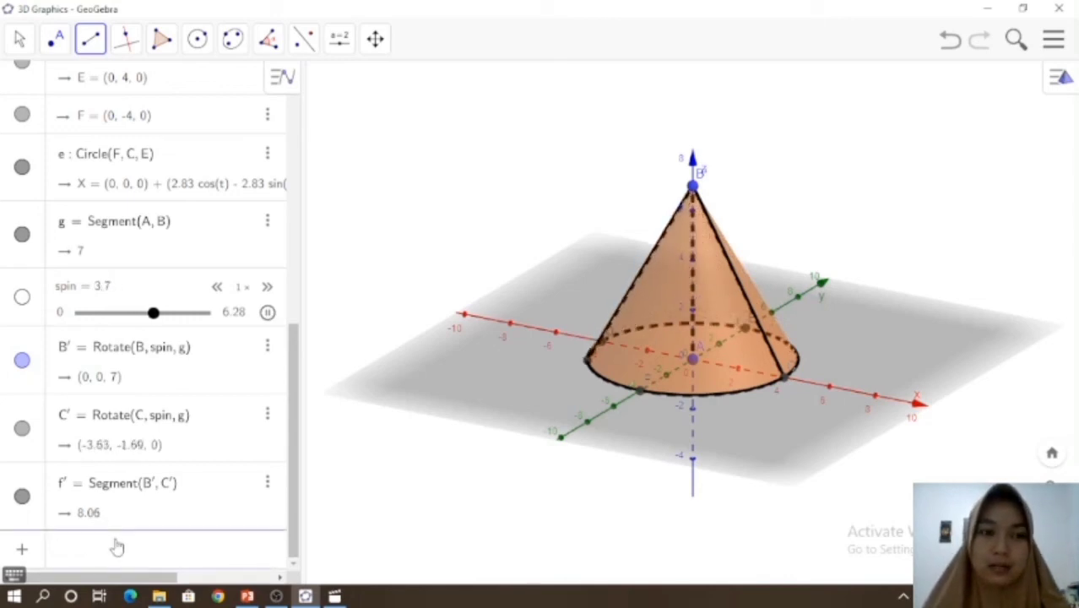
pyautogui.write('suface')
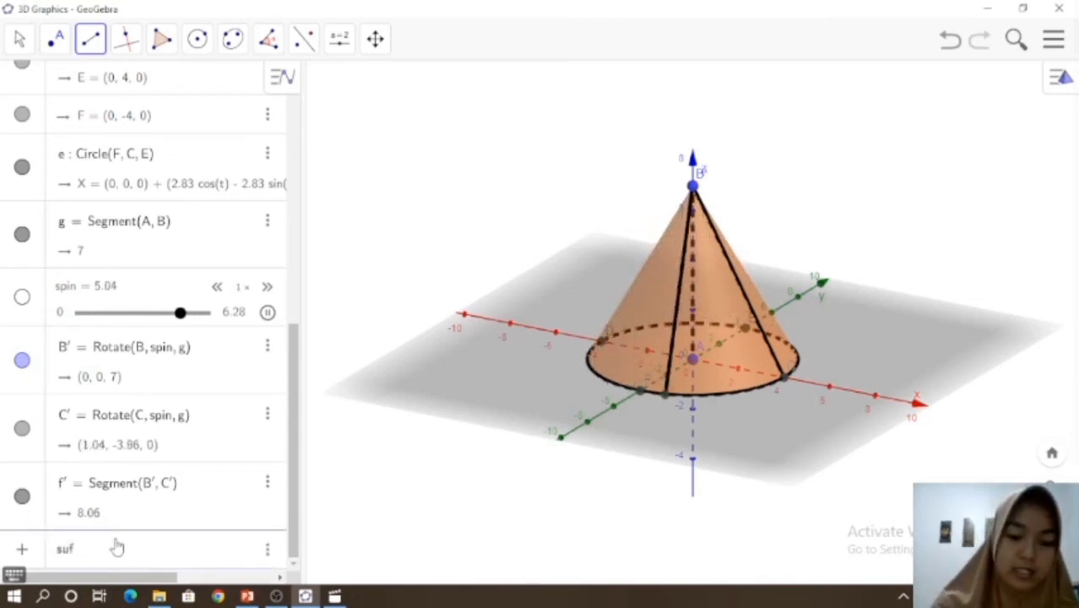
pyautogui.press('Return')
pyautogui.press('BackSpace')
pyautogui.press('BackSpace')
pyautogui.press('BackSpace')
pyautogui.press('BackSpace')
pyautogui.write('rface(')
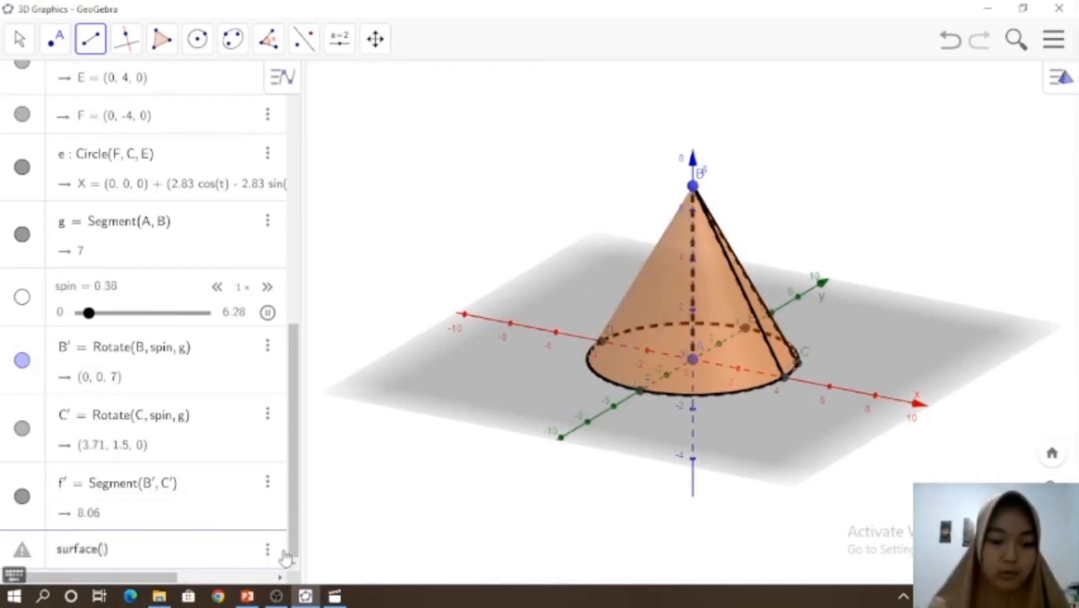
pyautogui.write('f')
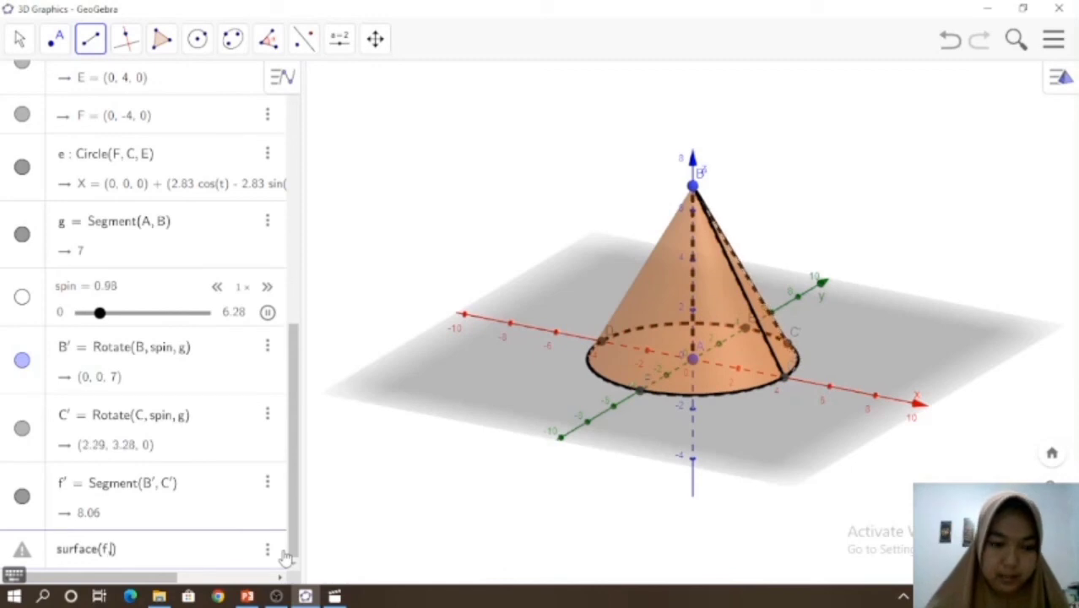
pyautogui.write(', spin,')
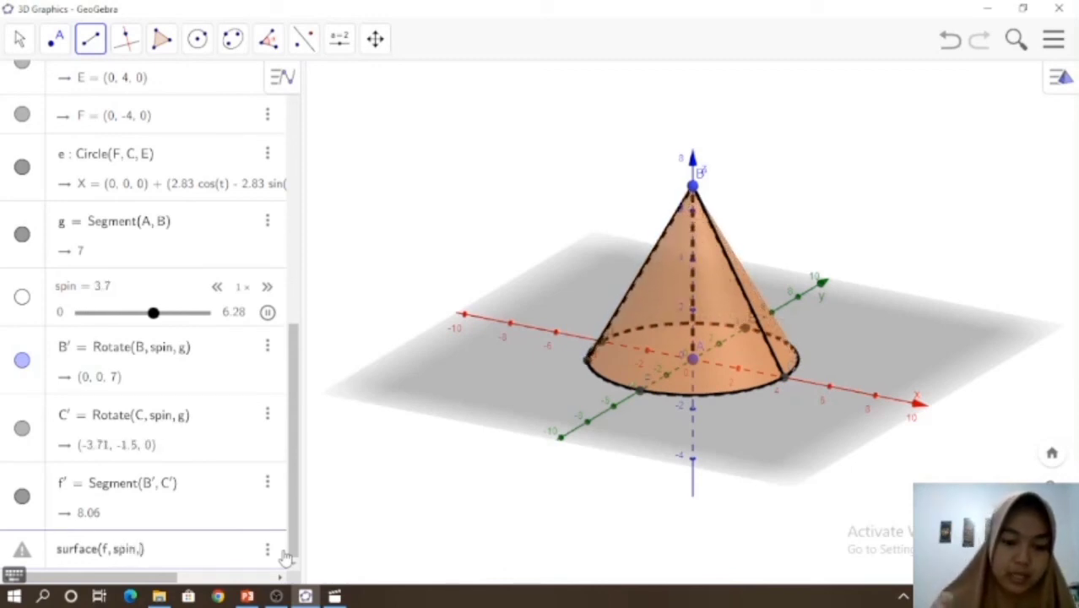
pyautogui.write(' g')
pyautogui.press('Return')
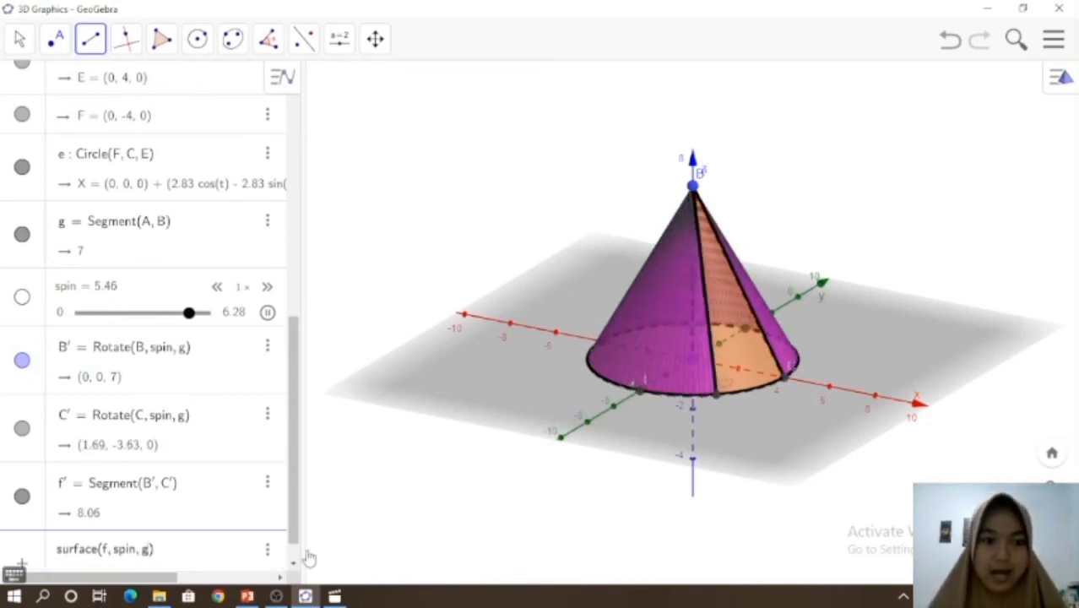
pyautogui.click(420, 509)
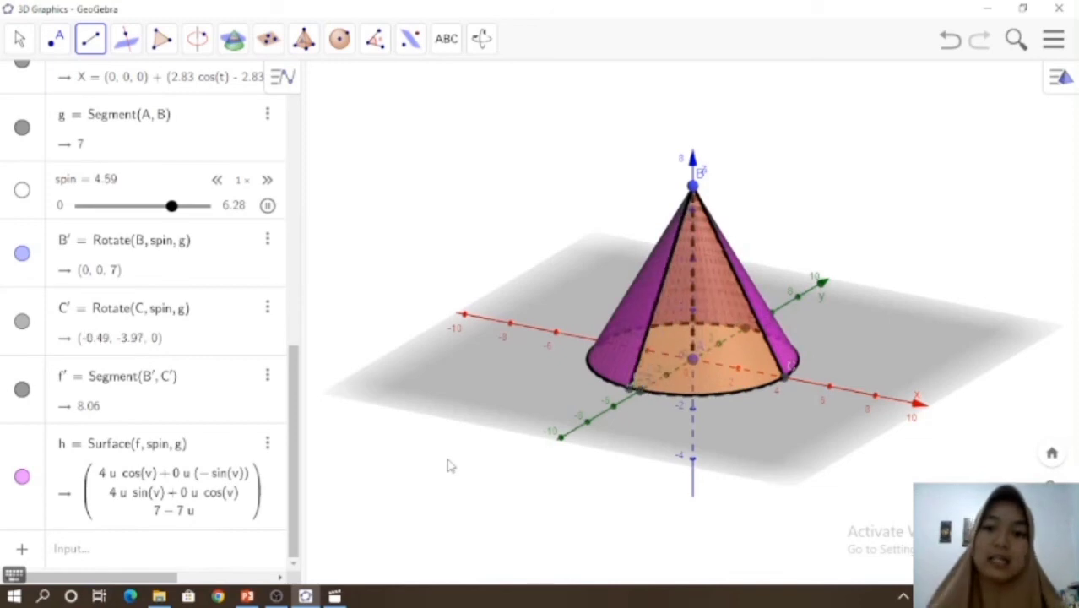
# Step: Measure the cone's volume with the Volume tool, placing its label on the cone
pyautogui.click(20, 49)
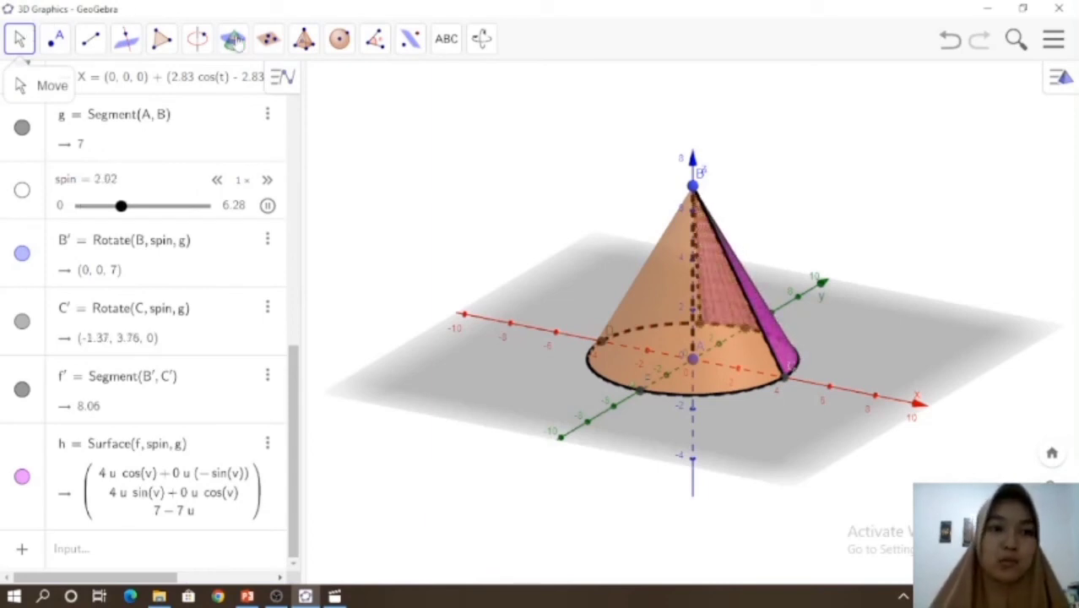
pyautogui.moveTo(411, 51)
pyautogui.moveTo(375, 42)
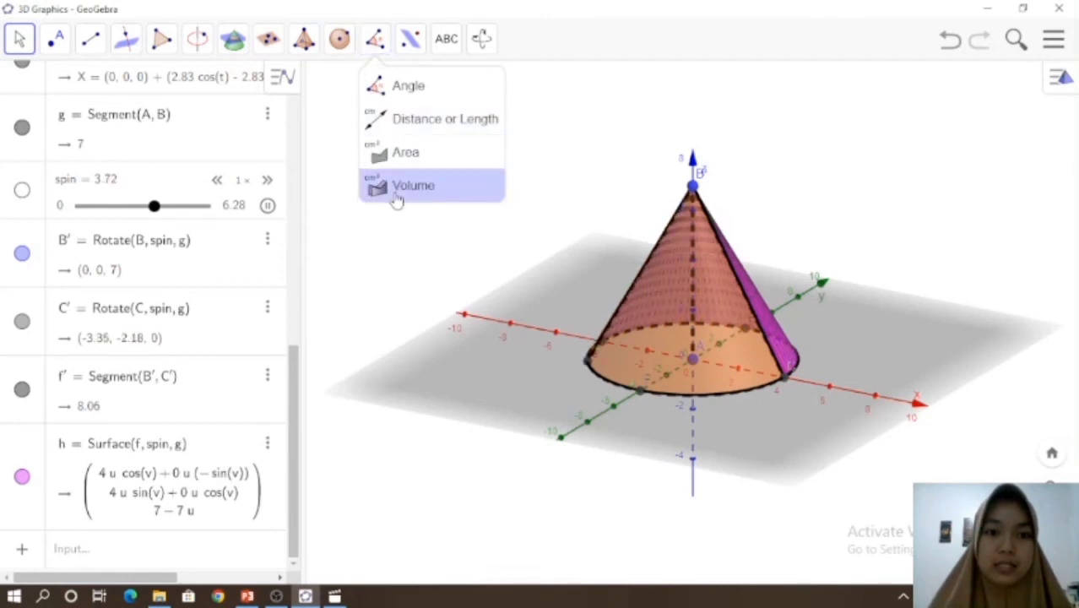
pyautogui.click(395, 194)
pyautogui.click(395, 190)
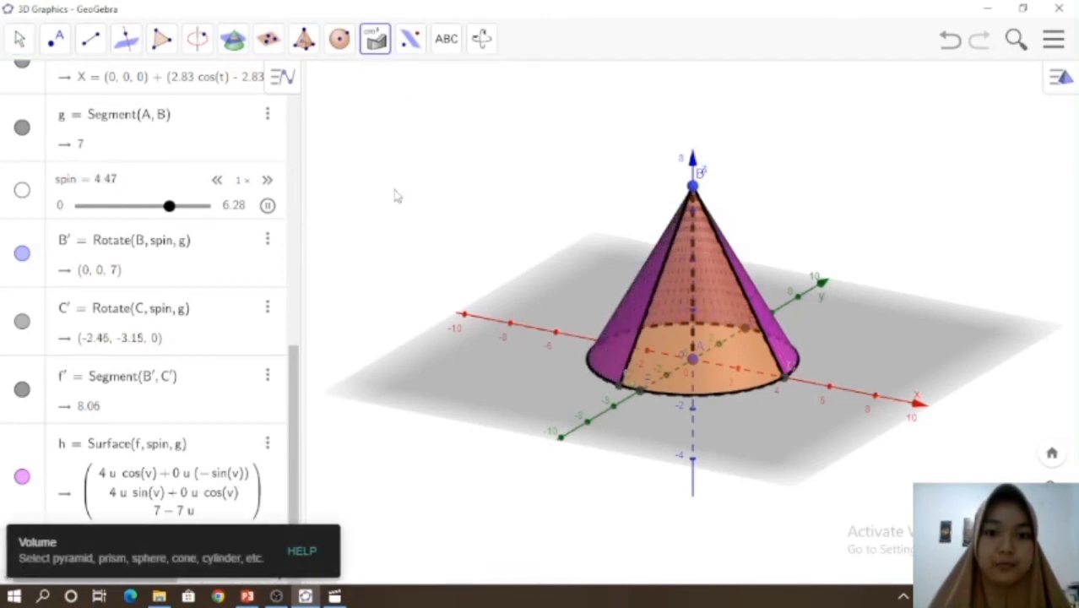
pyautogui.click(708, 296)
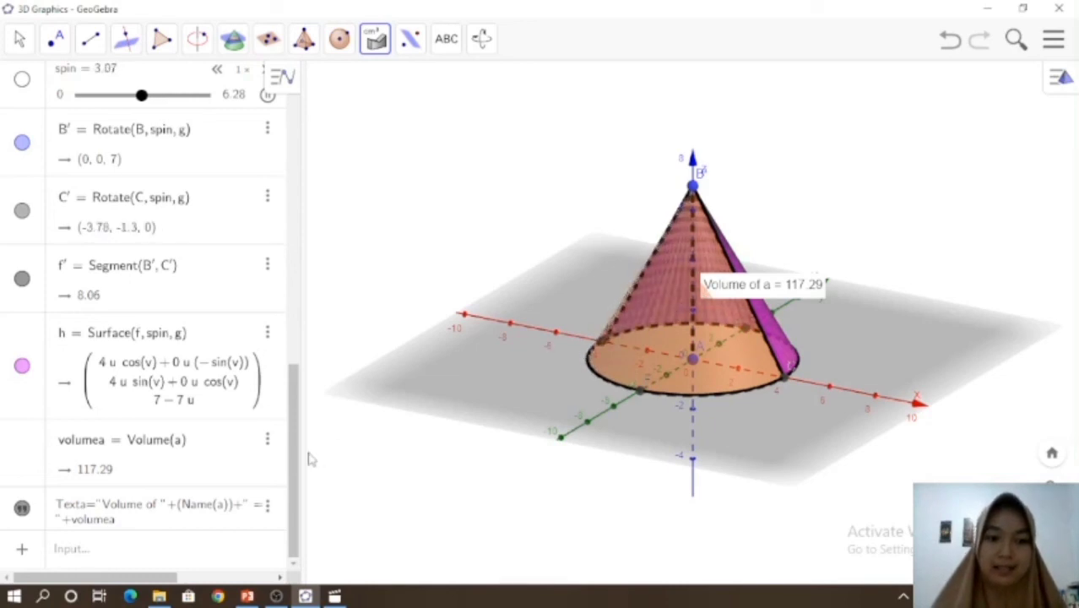
pyautogui.moveTo(296, 456); pyautogui.dragTo(306, 261)
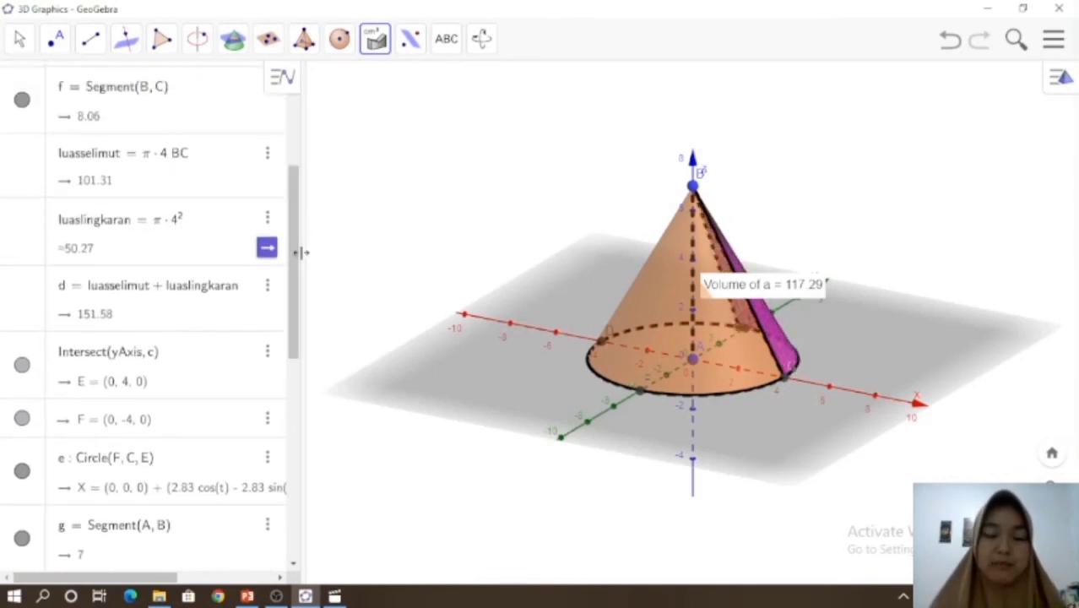